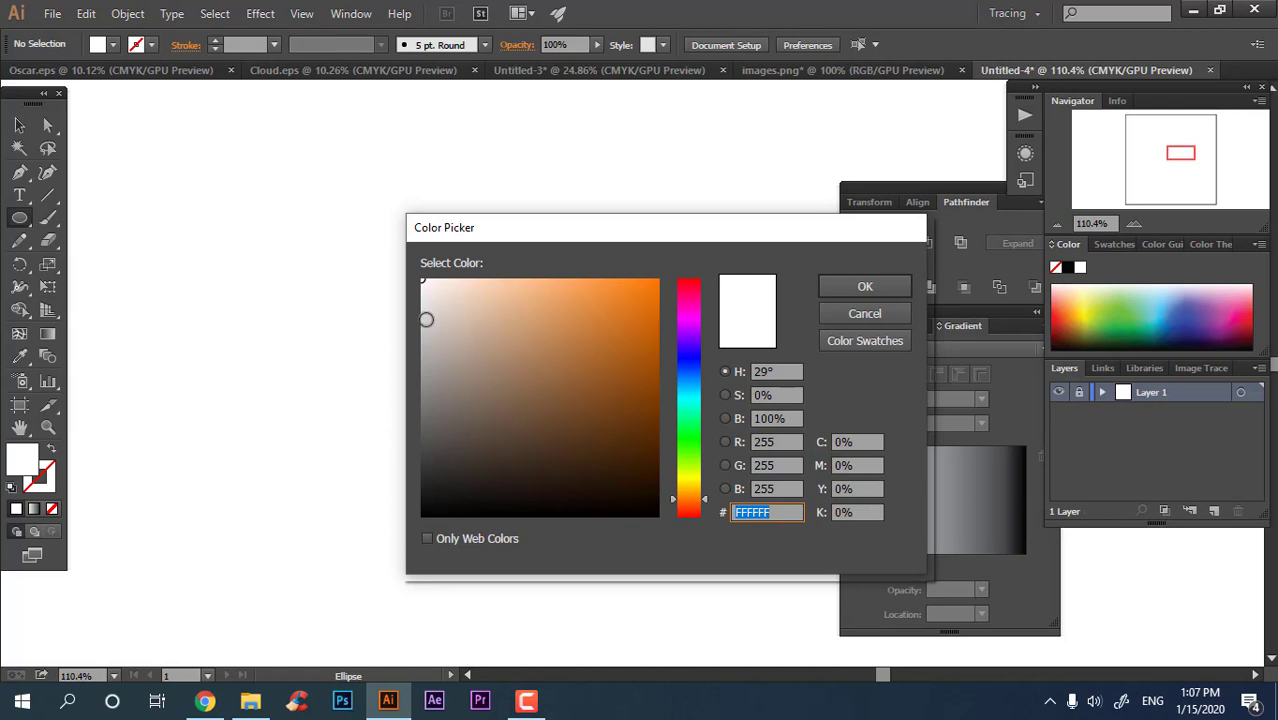
- Choose a light beige fill and draw a large circle on a new layer
click(442, 294)
click(862, 287)
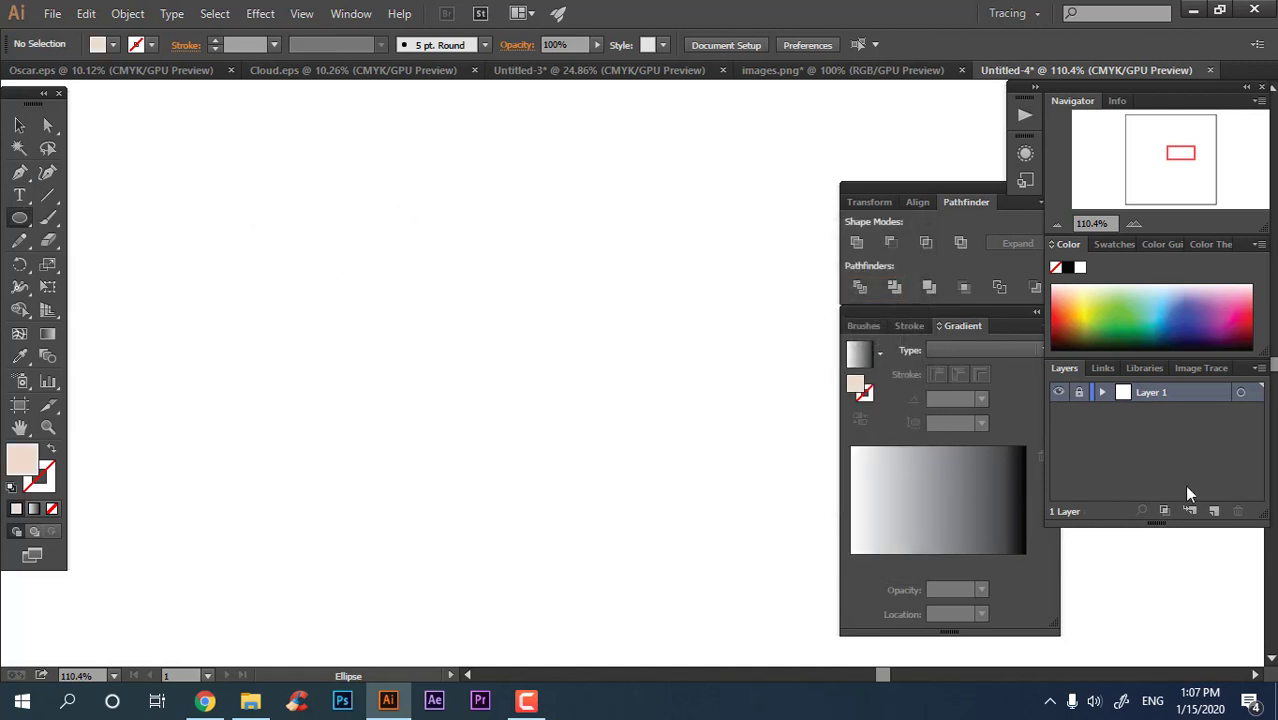
drag(265, 235, 625, 598)
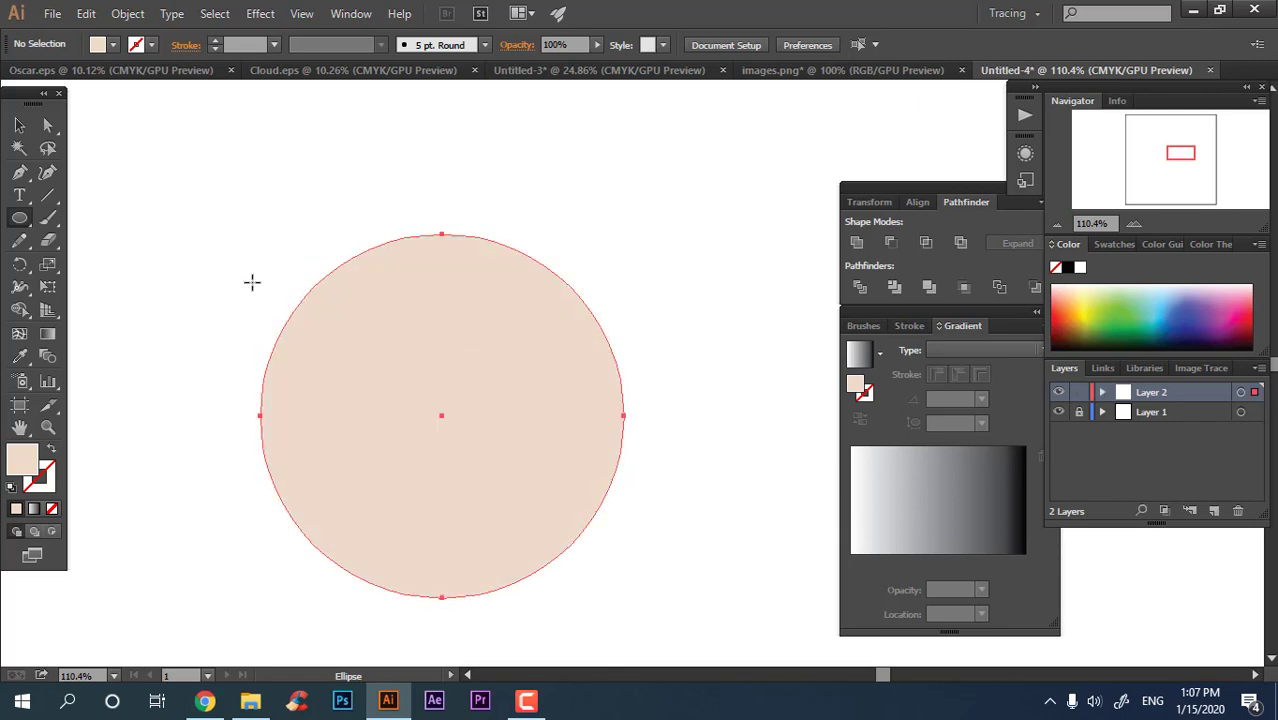
- Change the large circle's fill to a pale cream and reposition it near the middle of the view
click(19, 125)
drag(445, 397, 492, 381)
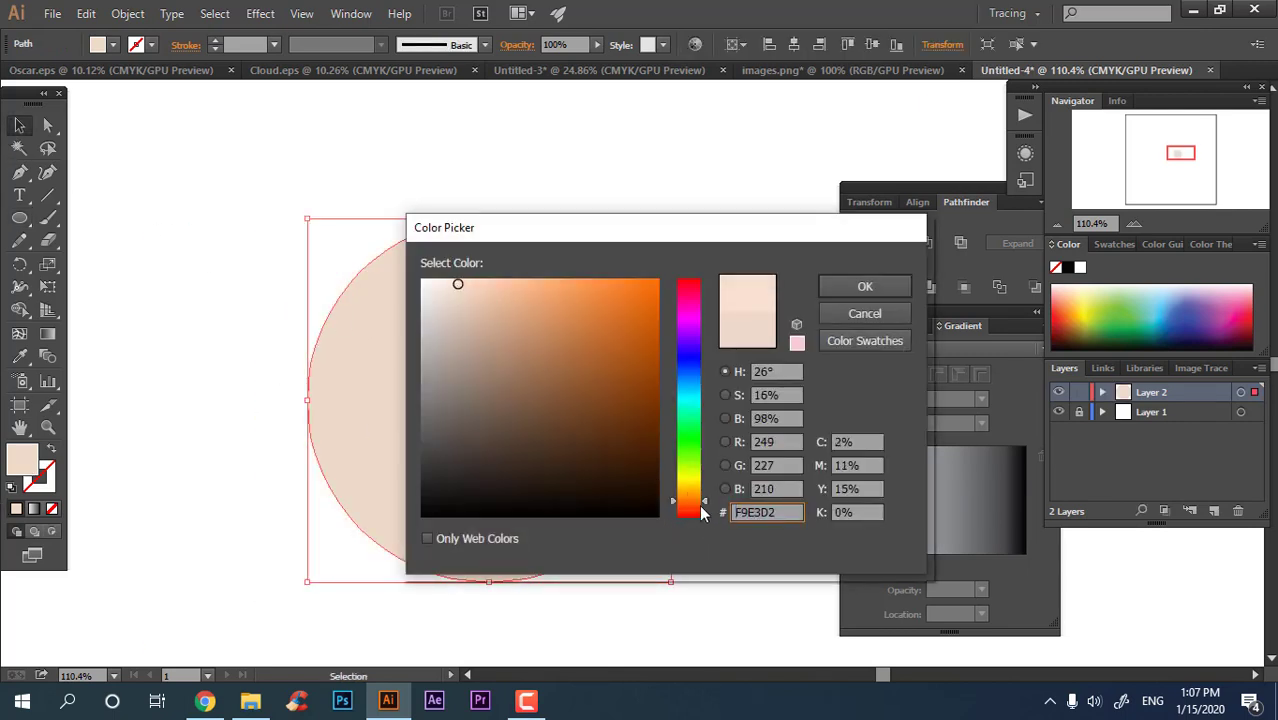
drag(701, 513, 689, 494)
click(865, 287)
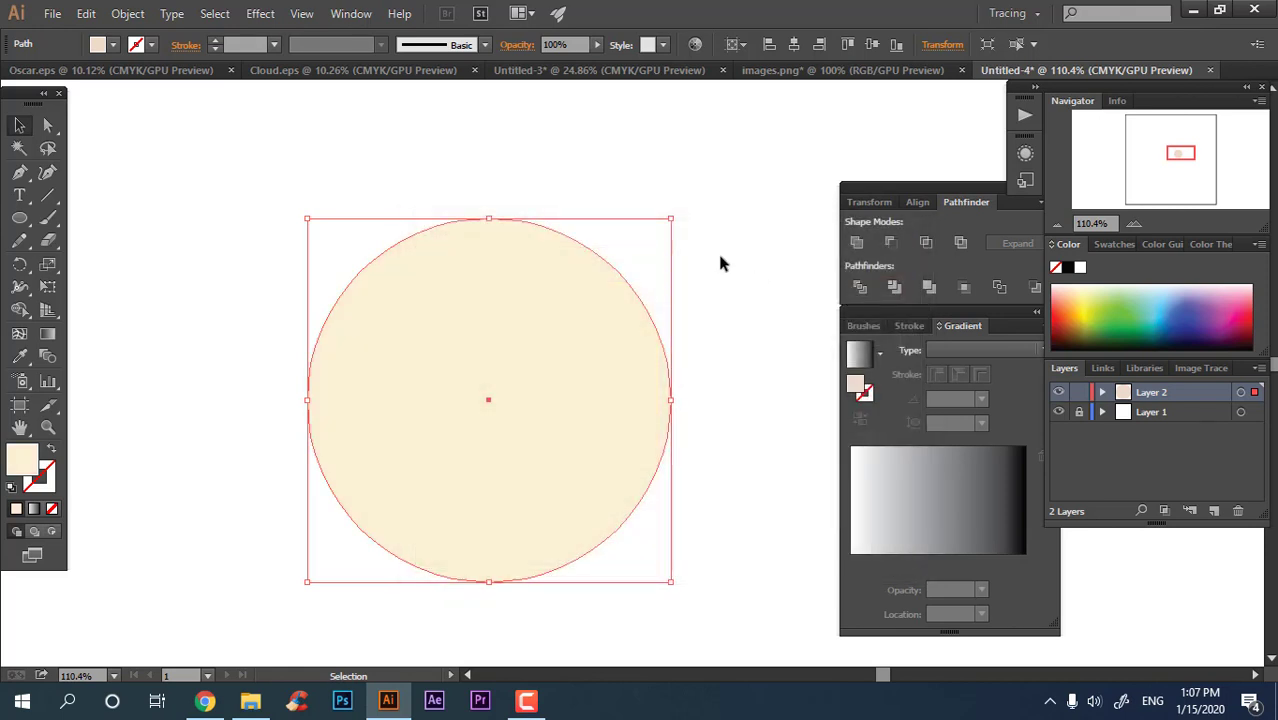
click(716, 356)
scroll(680, 370, left, 1)
click(551, 425)
drag(551, 425, 602, 425)
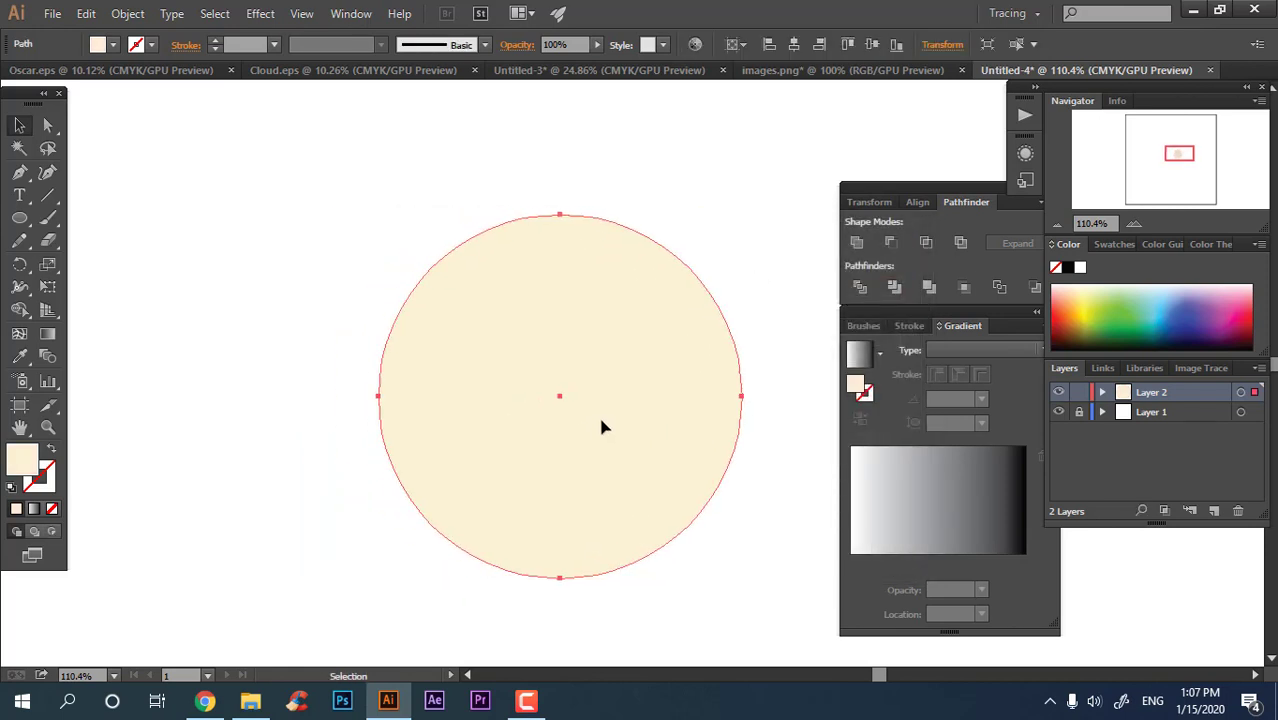
- Draw a small circle on the large circle's top edge, centred horizontally on it, and nudge it slightly downward
click(19, 218)
drag(538, 178, 588, 254)
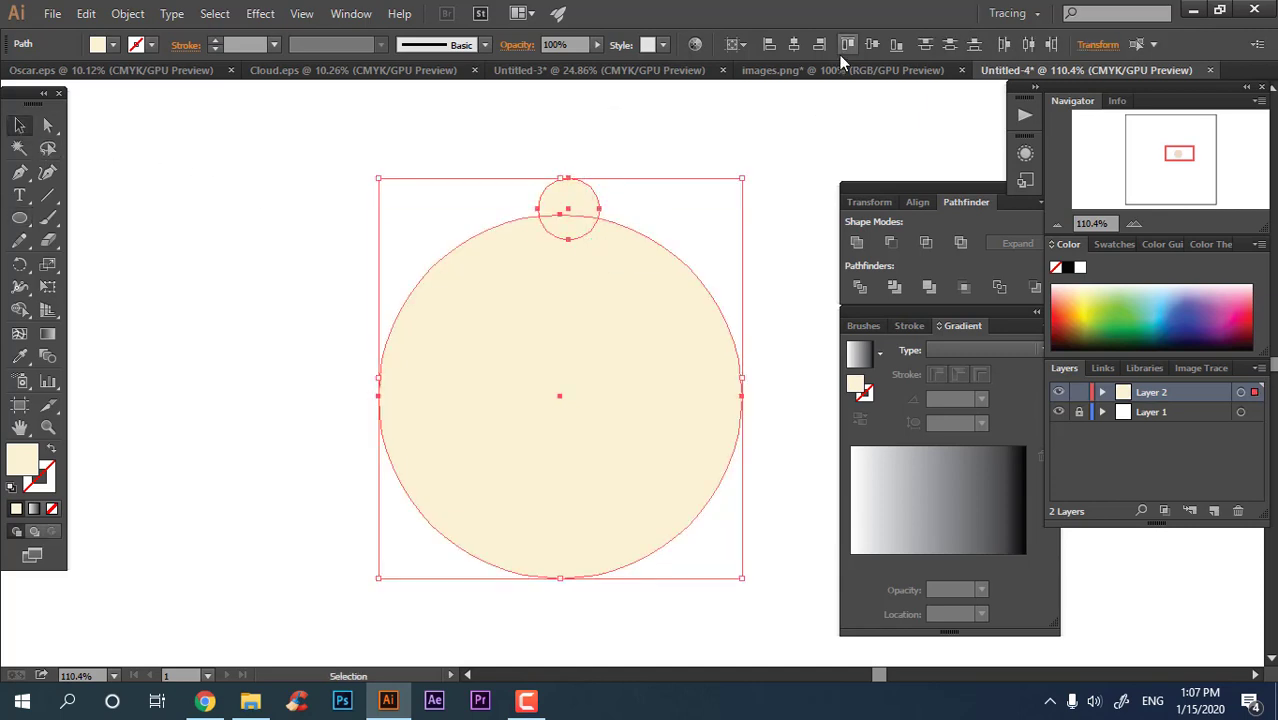
click(793, 44)
click(402, 309)
drag(438, 317, 772, 296)
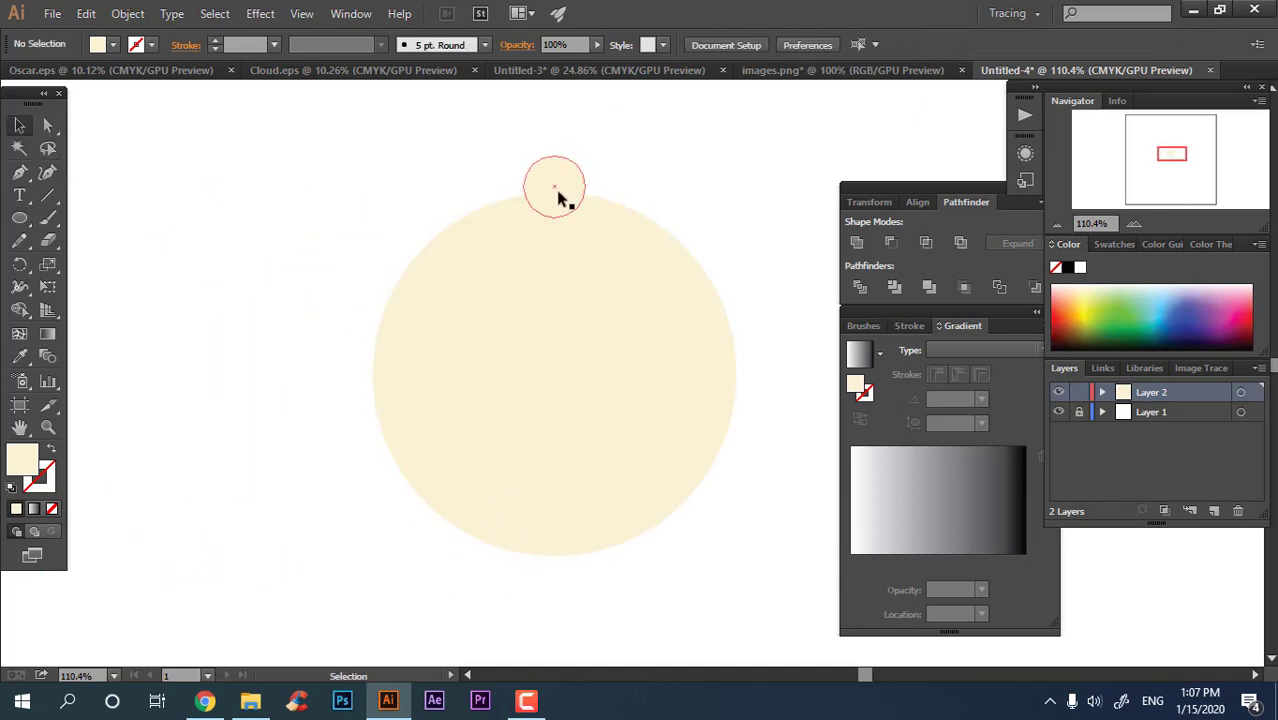
drag(559, 179, 562, 188)
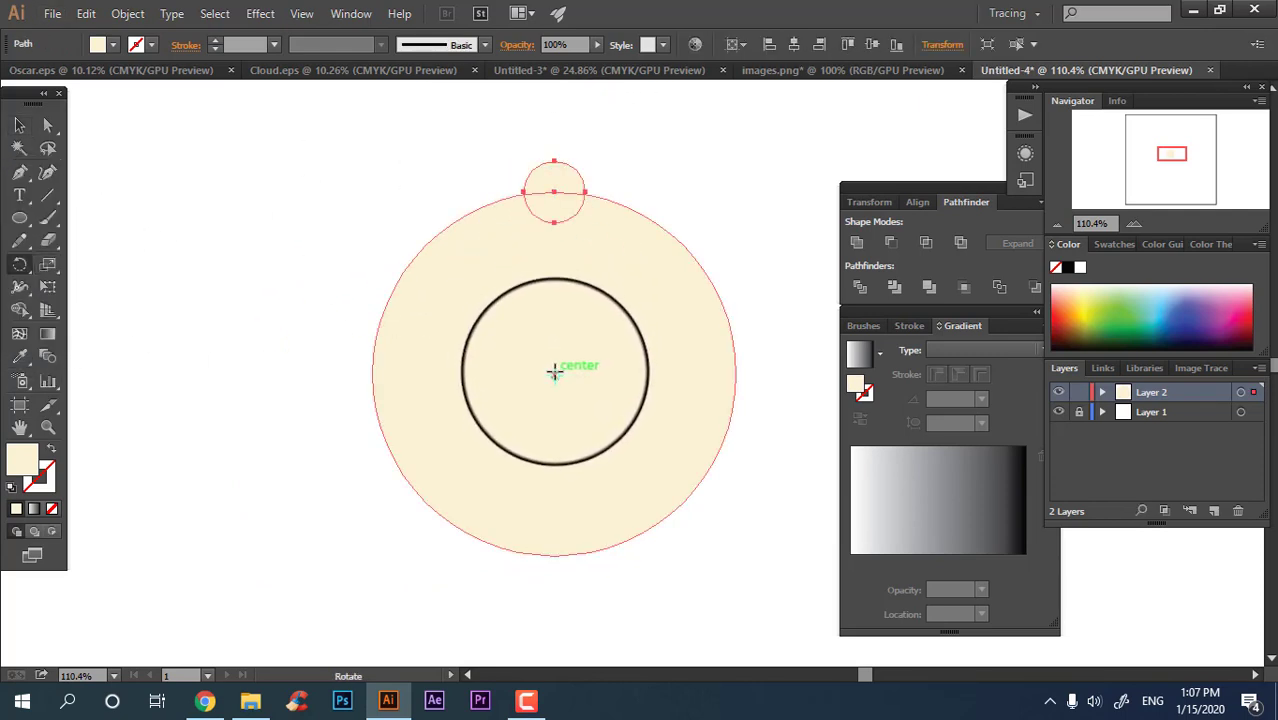
- Create a copy of the small circle rotated 15° around the large circle's centre
alt+click(553, 372)
text(20)
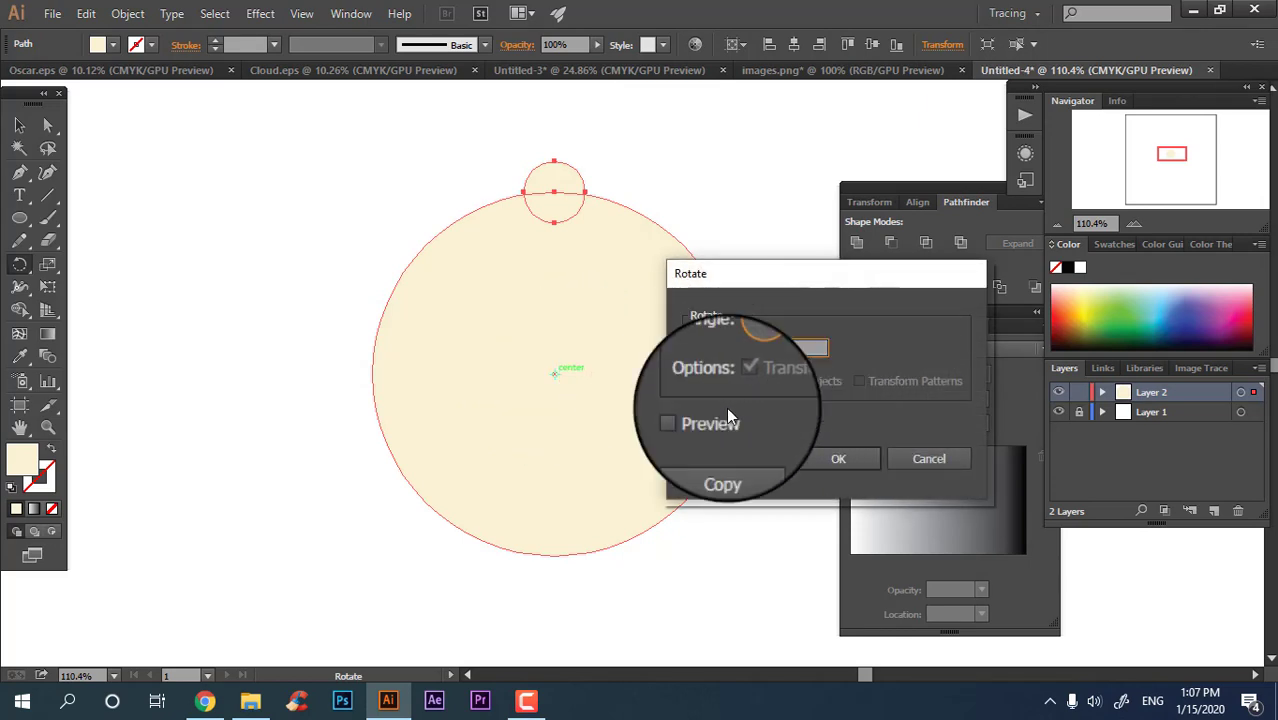
click(722, 416)
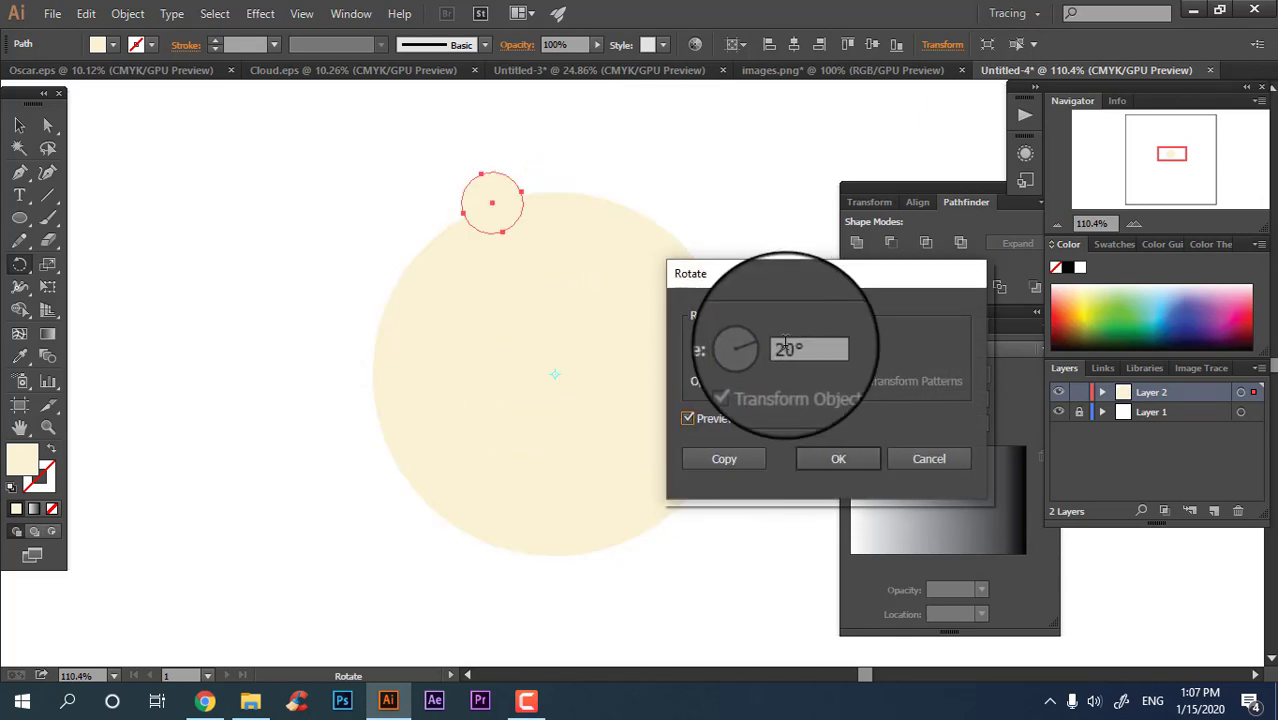
drag(807, 348, 636, 357)
key(BackSpace)
text(15)
click(714, 420)
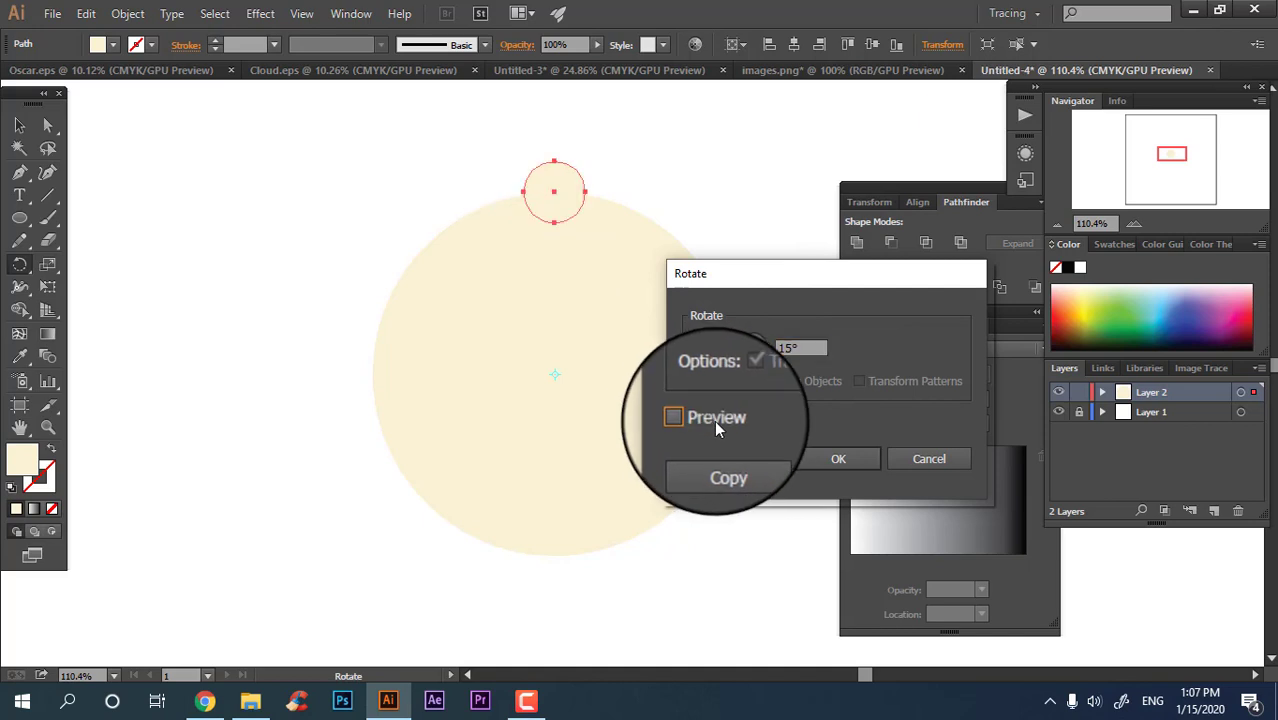
click(714, 420)
click(735, 462)
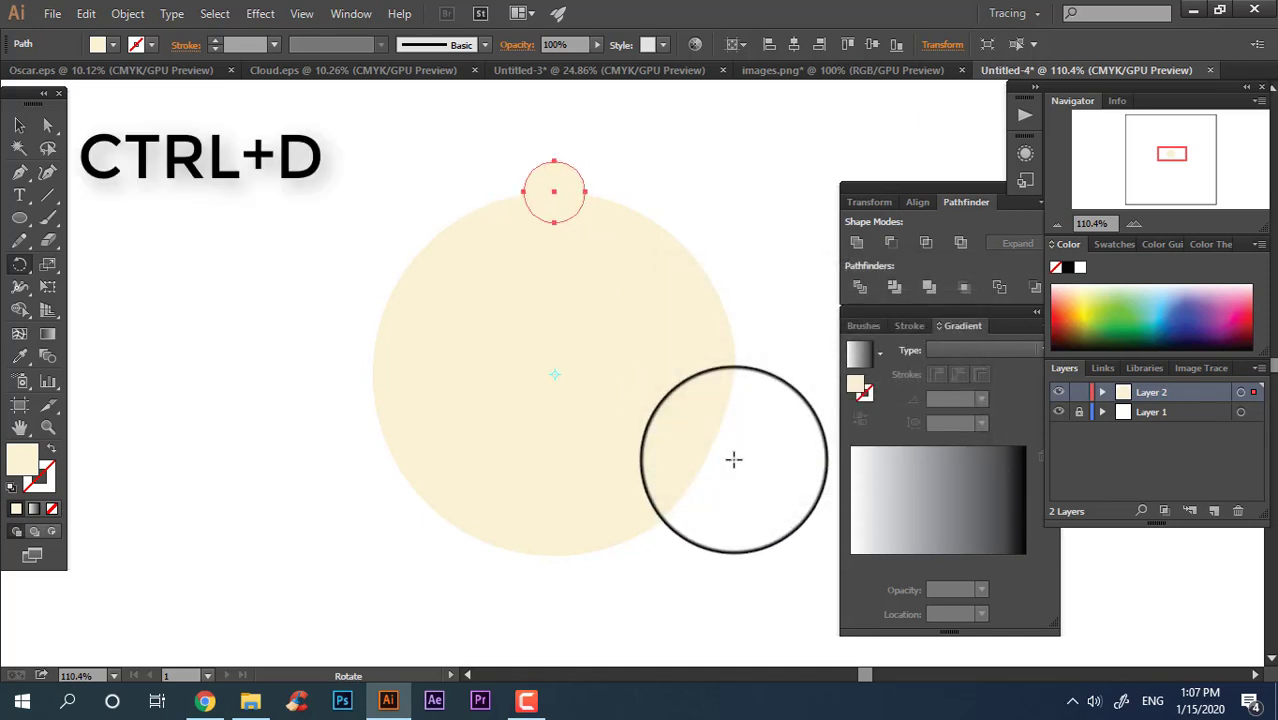
- Repeat the rotated copy until small circles surround the large circle's entire edge
key(ctrl+d)
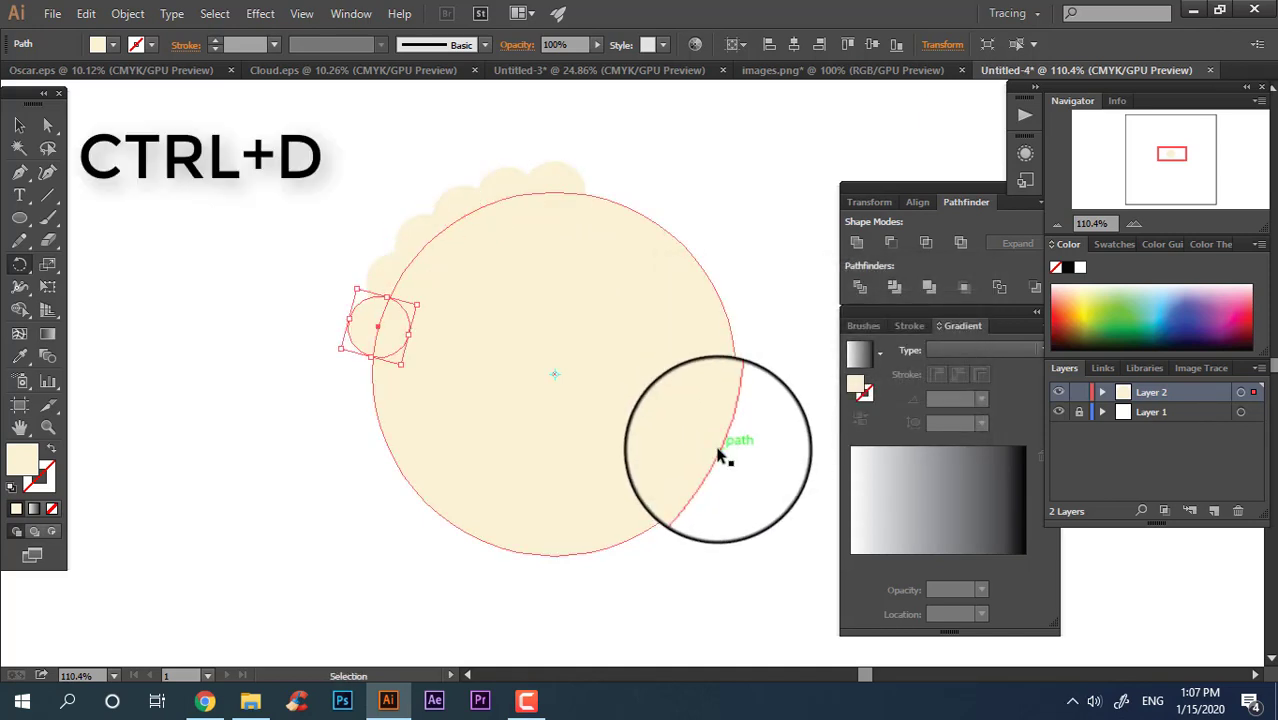
key(ctrl+d)
key(ctrl+d)
key(ctrl+d)
key(ctrl+d)
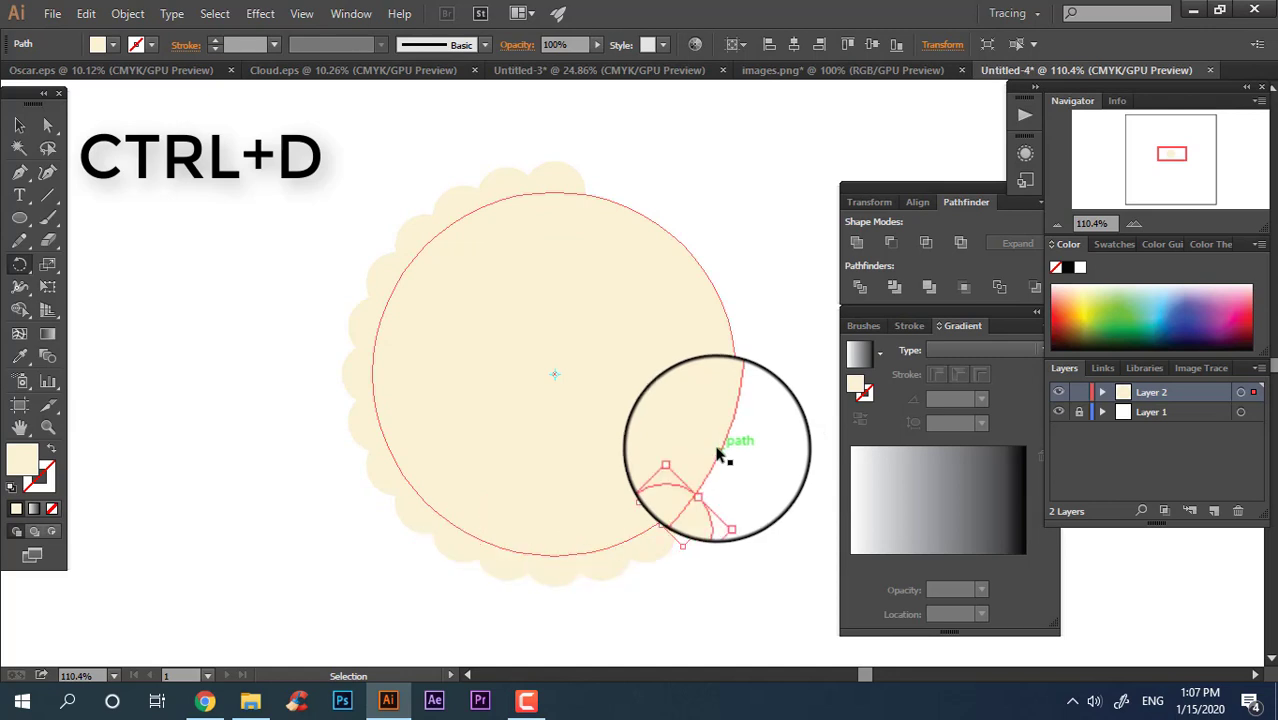
key(ctrl+d)
key(ctrl+d)
key(ctrl+d)
key(ctrl+d)
key(ctrl+d)
key(ctrl+d)
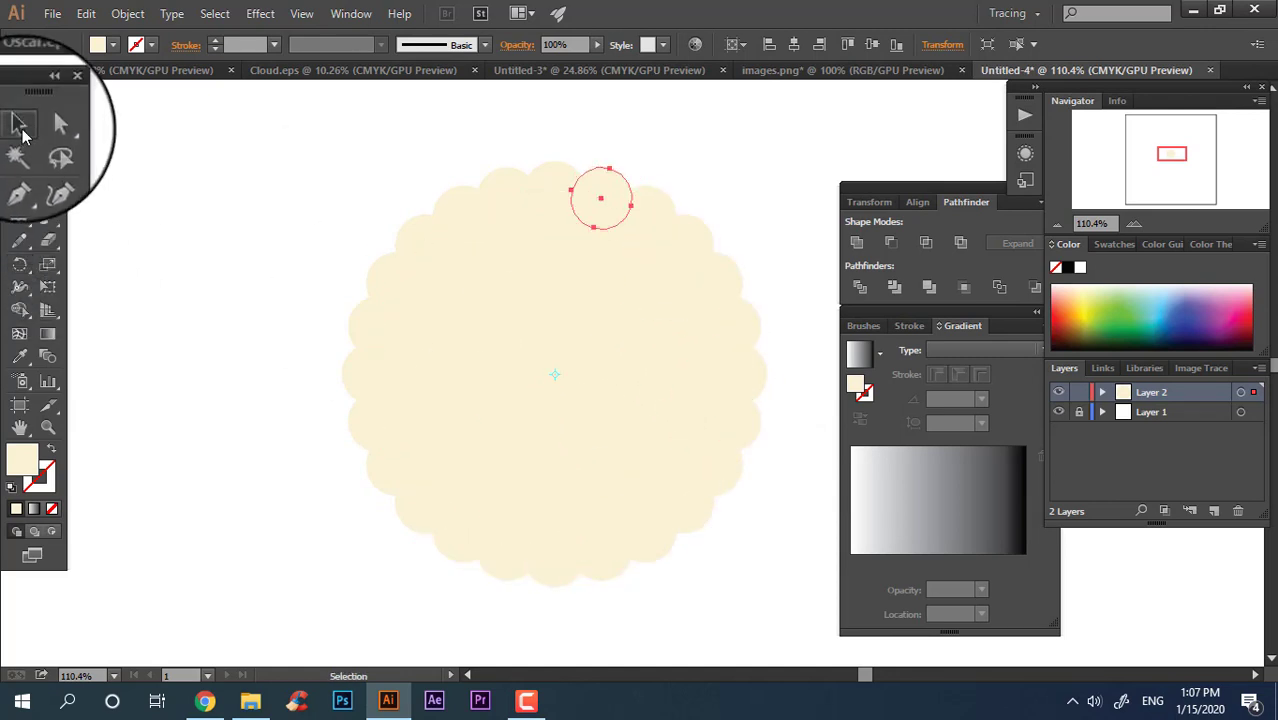
- Recolour all the circles with the darker beige EFDEB9 and unite them into one scalloped shape
drag(770, 602, 240, 191)
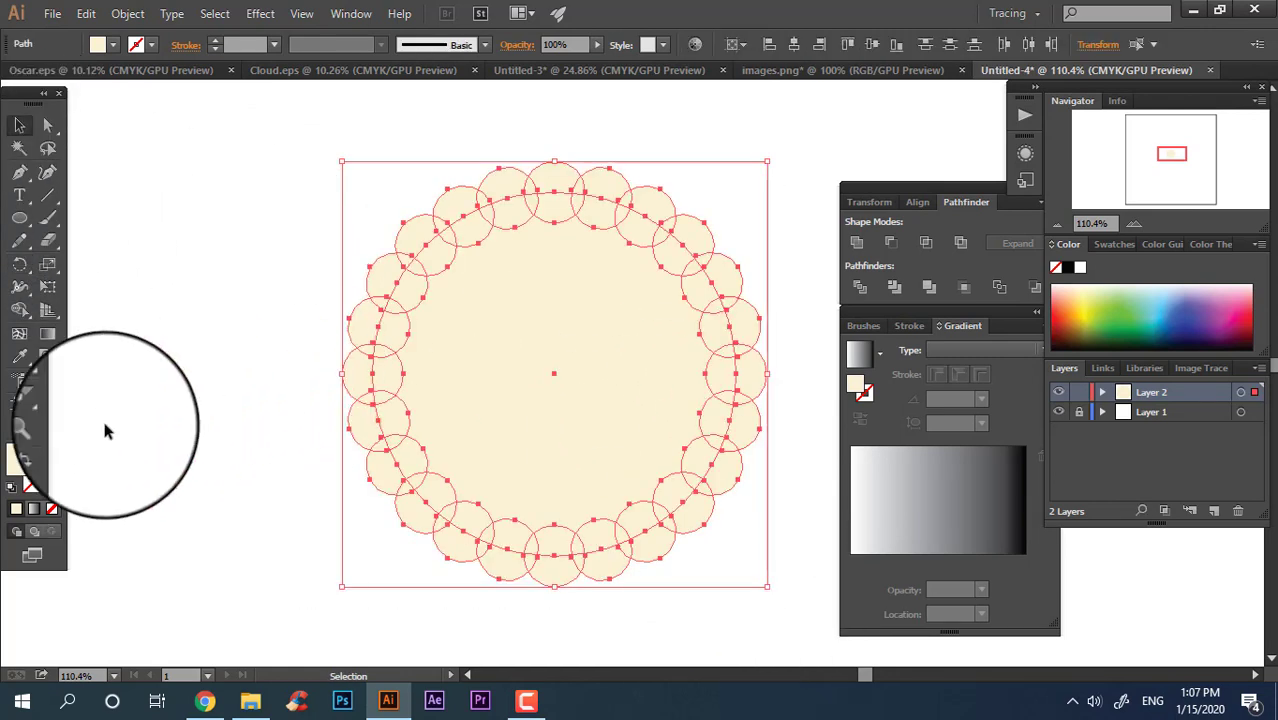
double_click(20, 462)
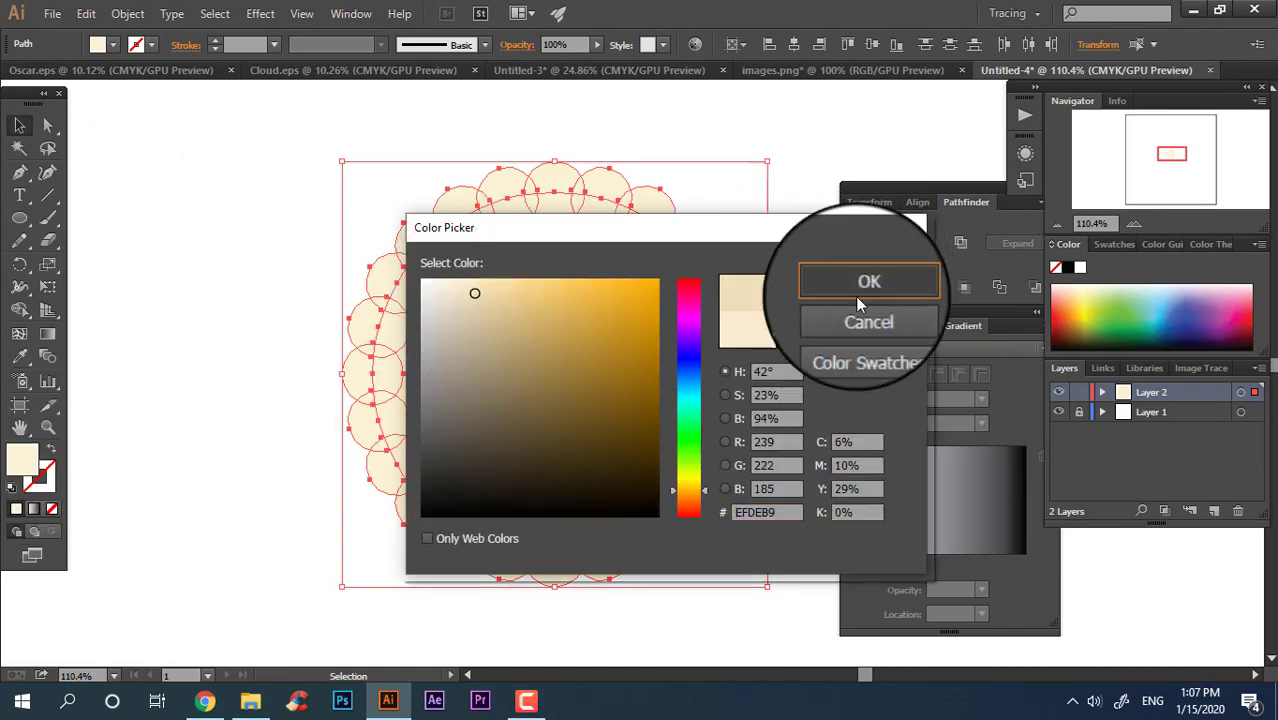
click(866, 284)
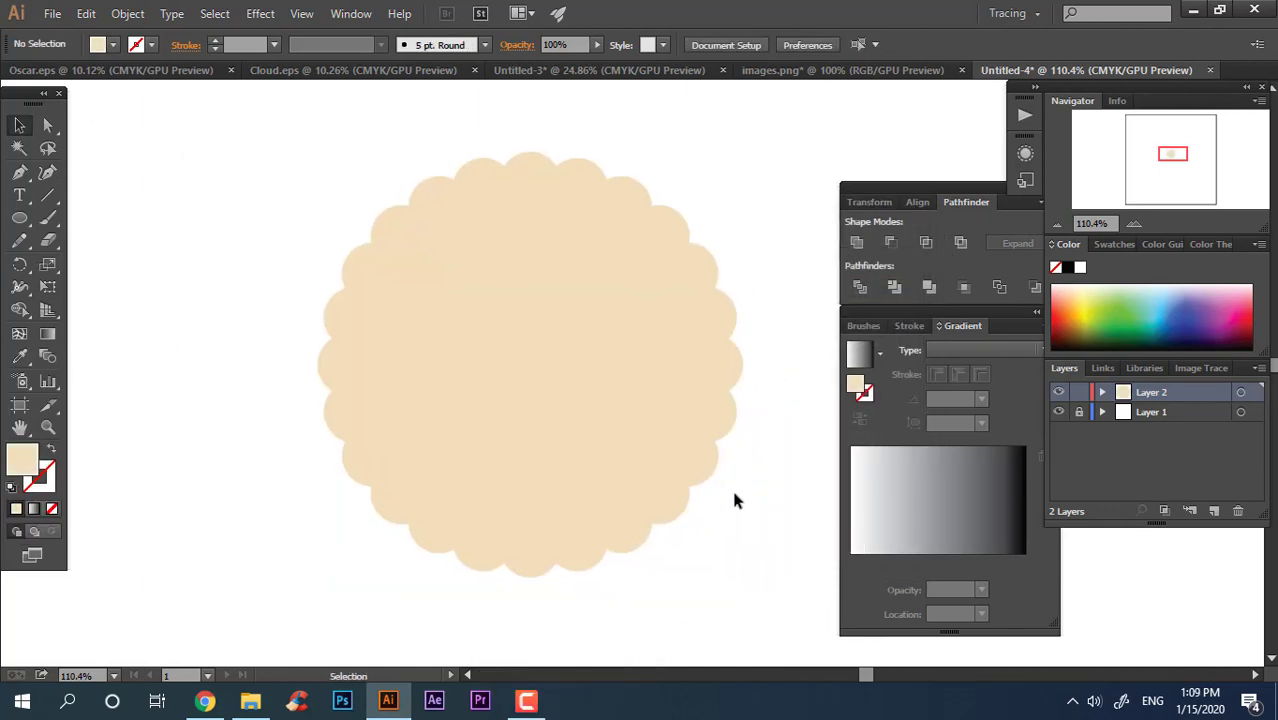
drag(249, 214, 262, 163)
click(856, 242)
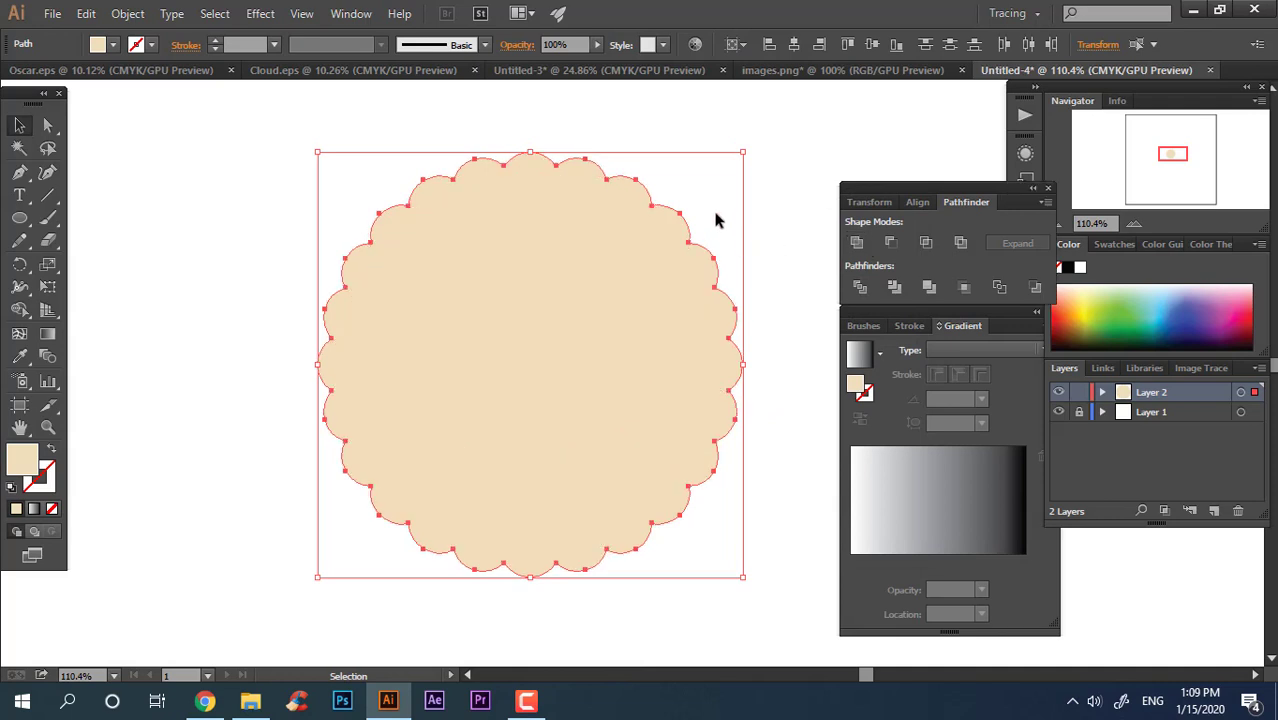
- Duplicate the scalloped shape twice and stack the three shapes vertically so they overlap
click(726, 202)
click(632, 363)
key(a)
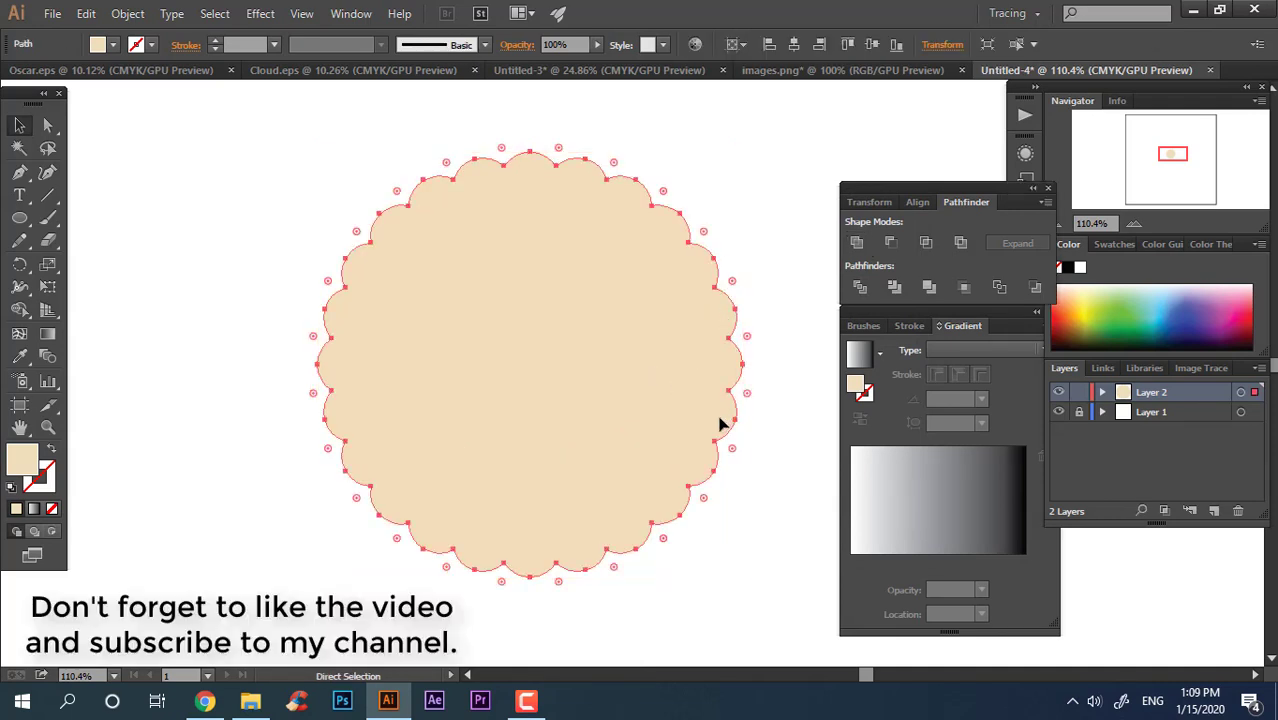
key(v)
drag(656, 277, 607, 408)
drag(641, 509, 772, 214)
key(space)
drag(645, 422, 568, 374)
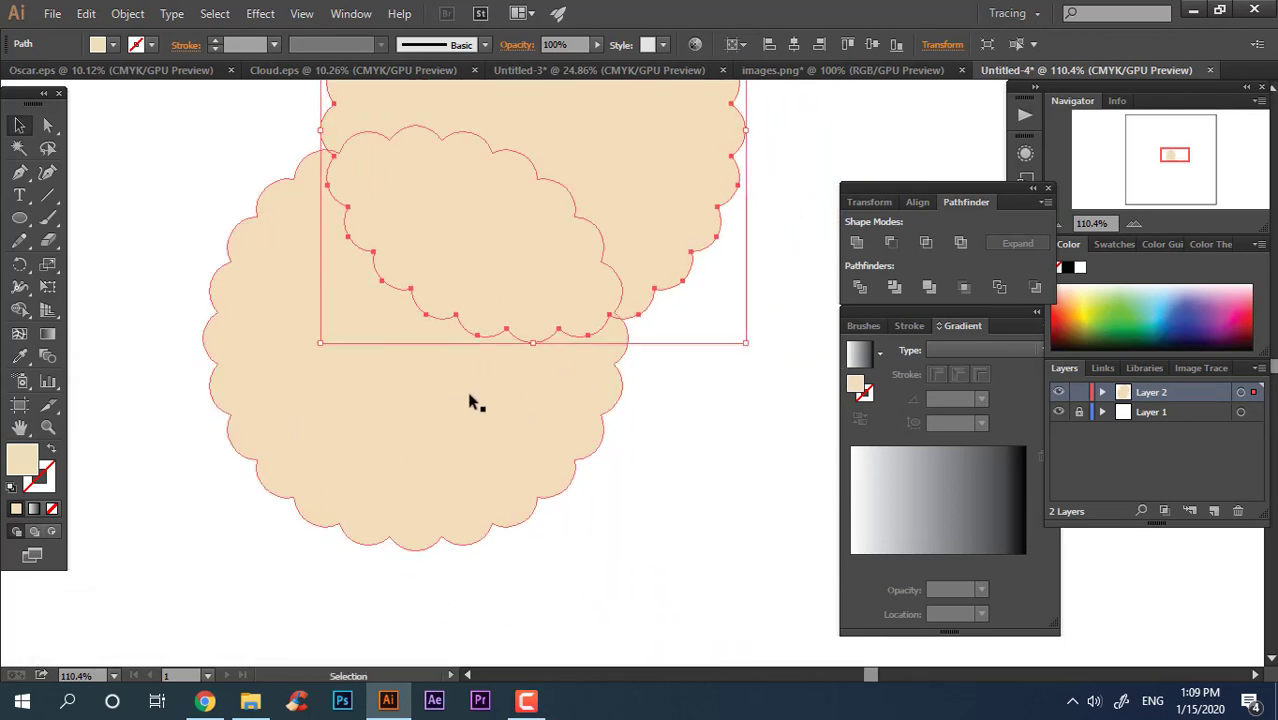
drag(474, 400, 475, 521)
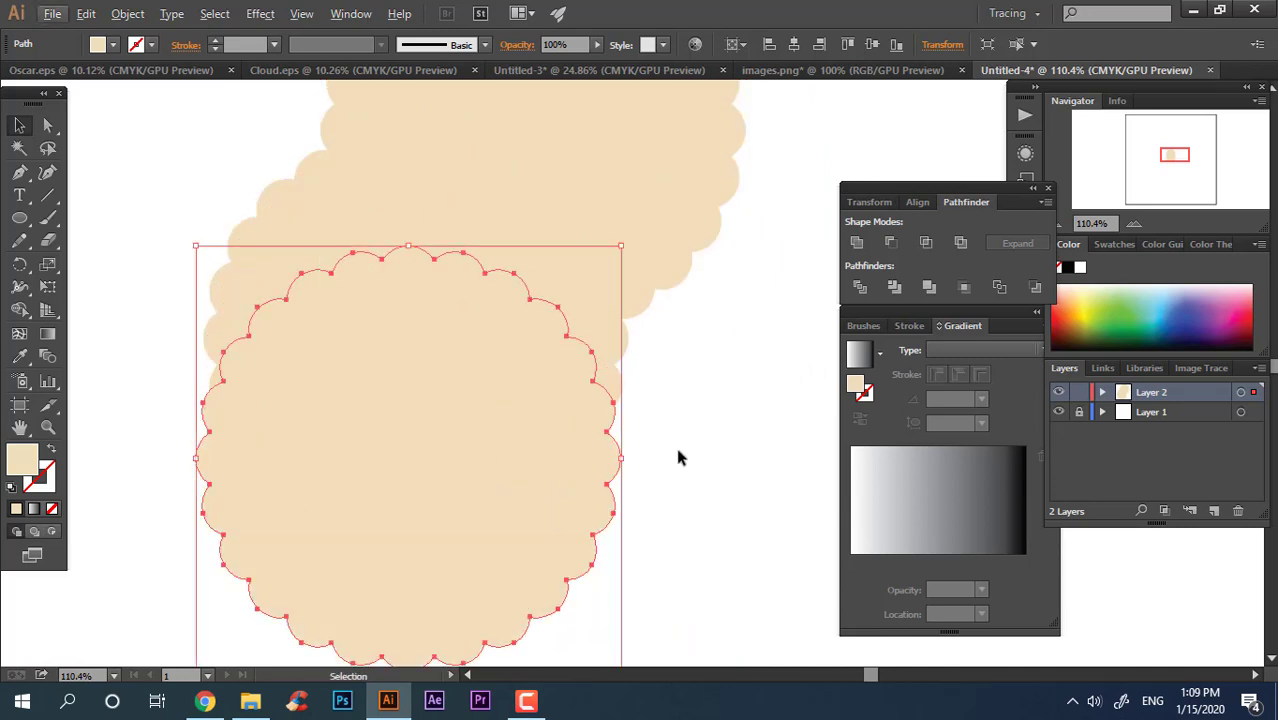
drag(559, 342, 450, 271)
- Fill the lowest scalloped shape with the darker tan E0C899 and shift the top shape slightly down
click(470, 457)
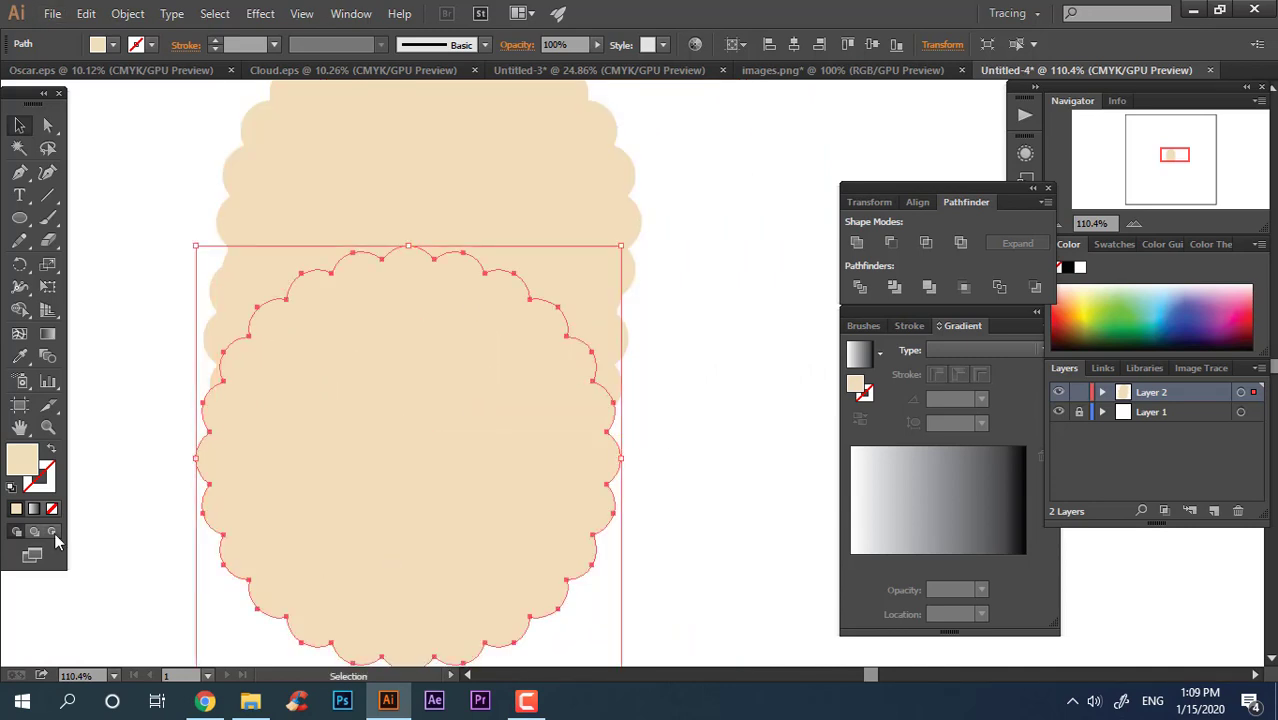
double_click(29, 463)
click(496, 307)
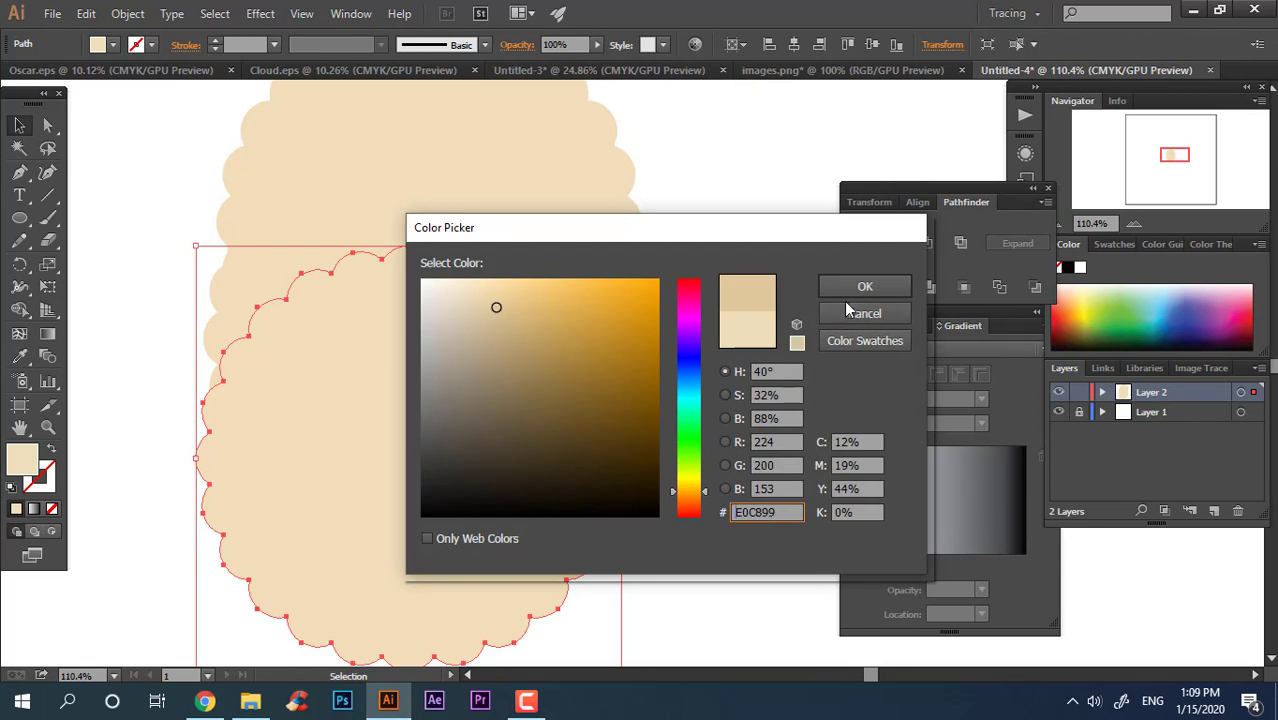
click(864, 287)
drag(448, 236, 449, 257)
- Round the inner corners of the tan shape so its scalloped edge becomes softly wavy
click(500, 517)
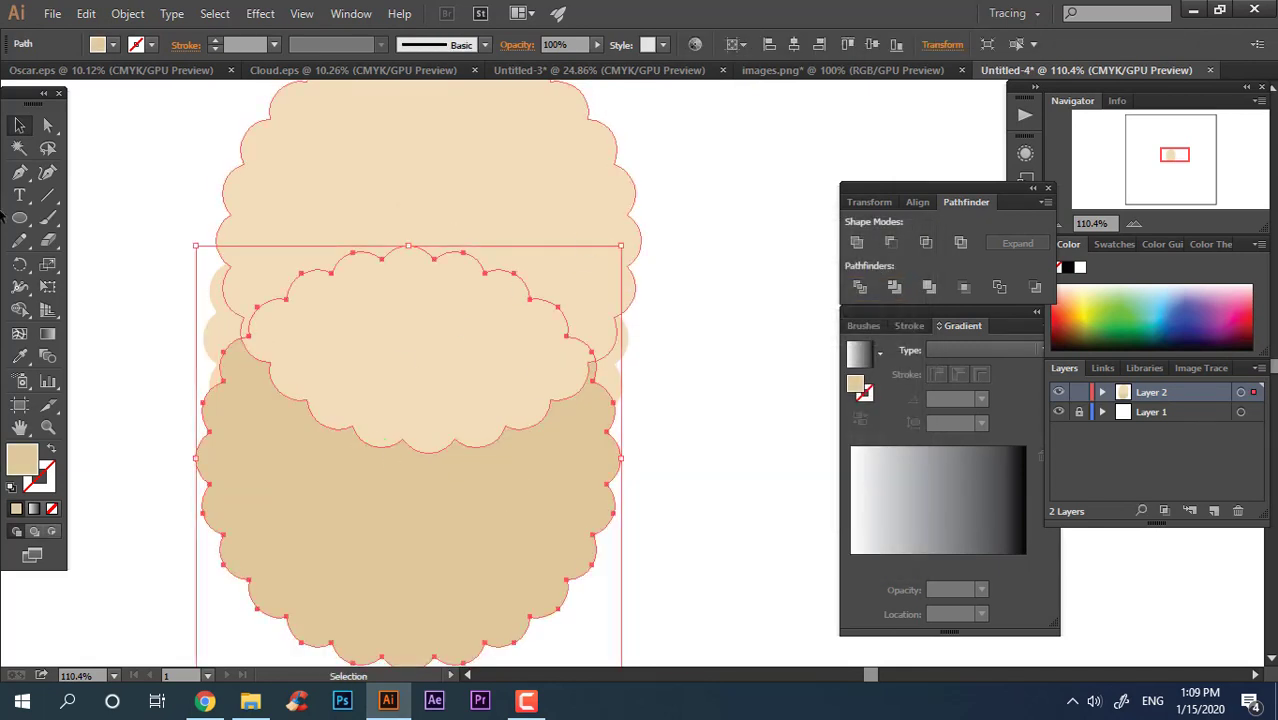
key(a)
drag(275, 285, 112, 98)
click(19, 126)
- Align all three shapes to a common horizontal centre
key(ctrl+a)
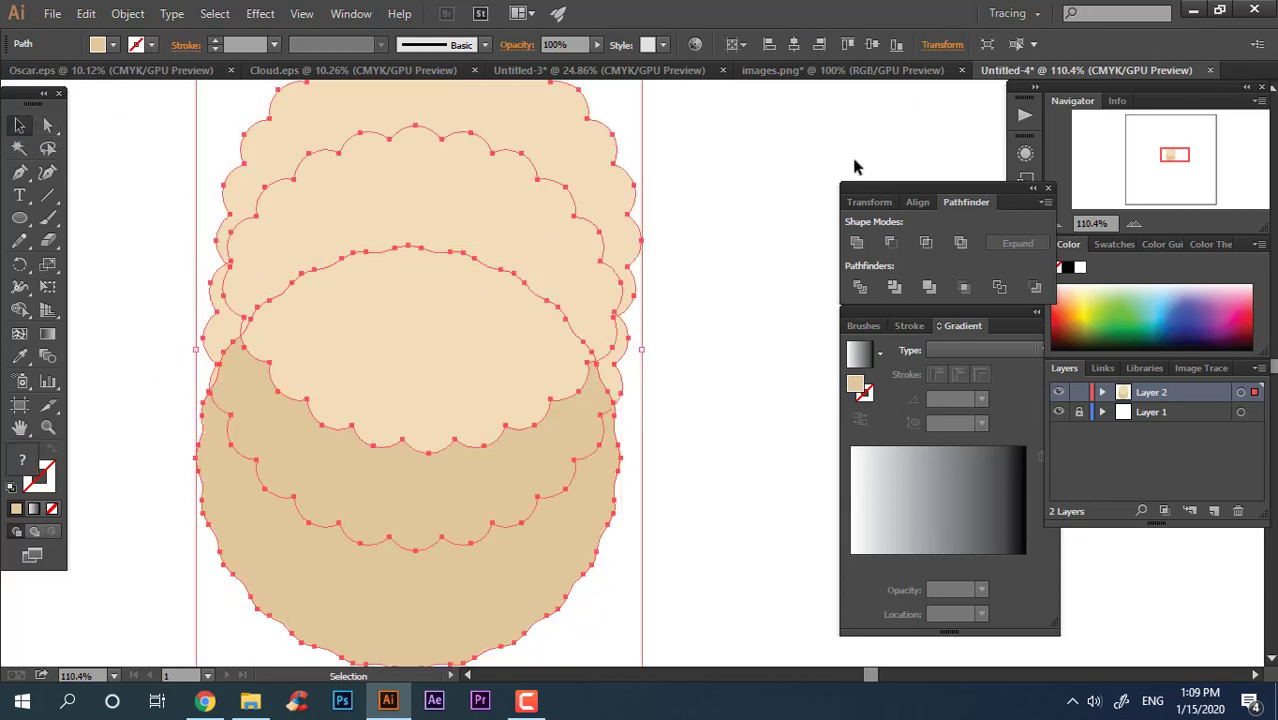
click(794, 44)
click(757, 345)
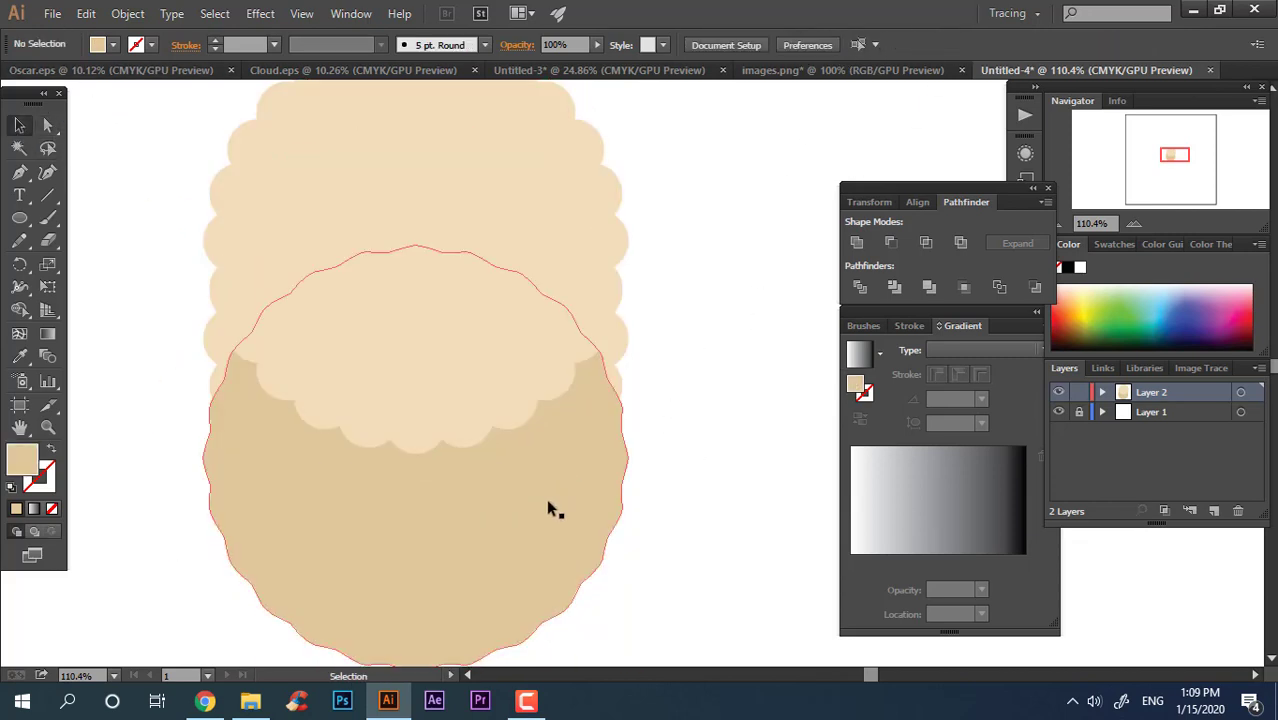
- Divide the top scalloped shape and the tan shape along their overlap and ungroup the pieces
click(551, 508)
key(ctrl+a)
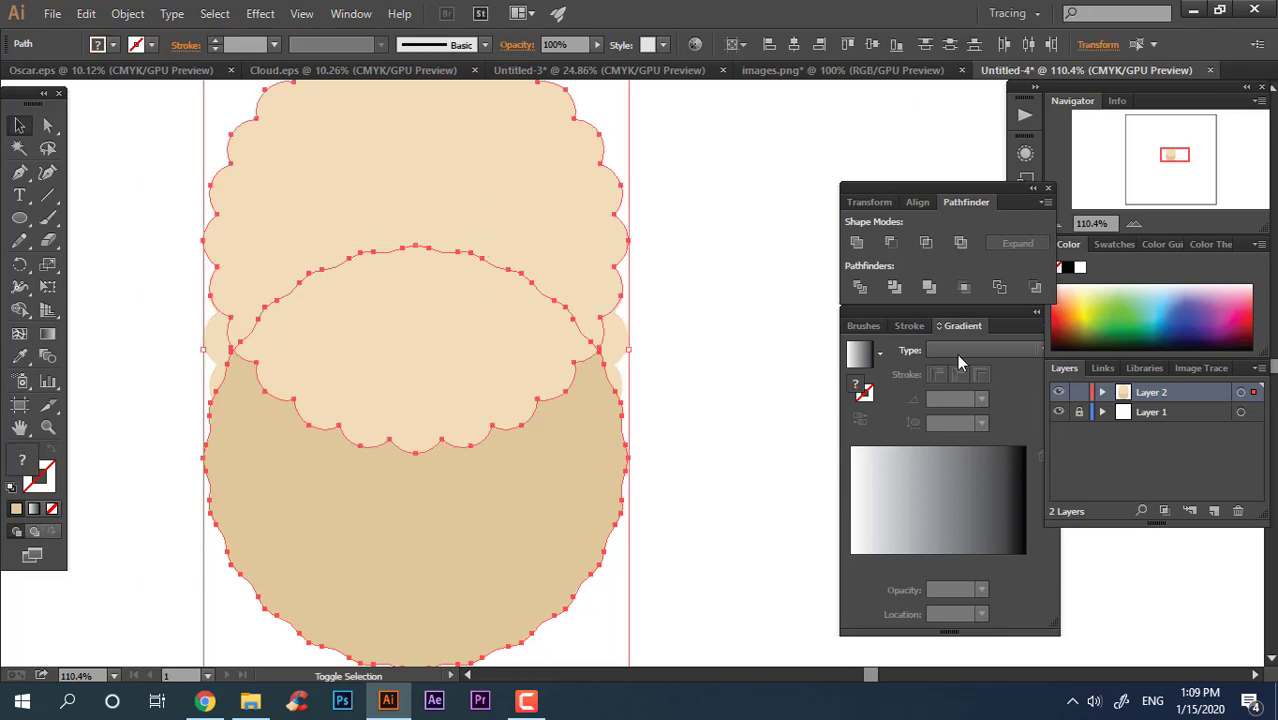
right_click(475, 346)
click(573, 451)
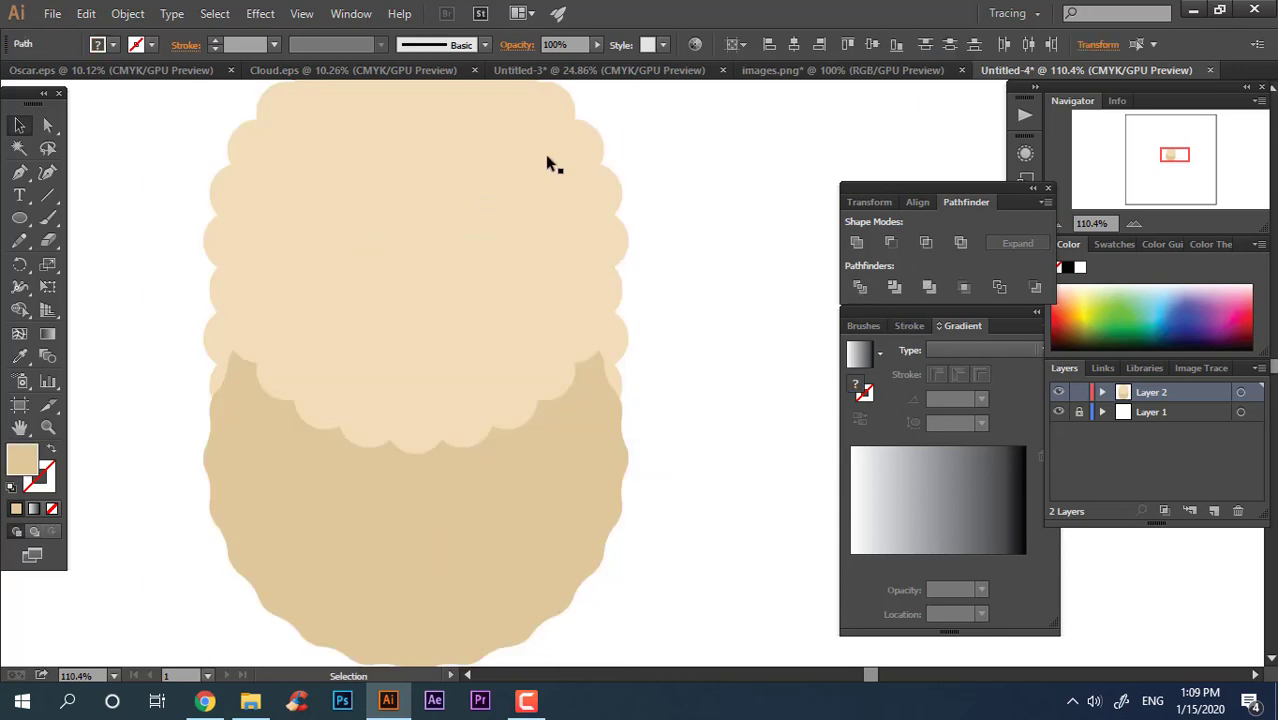
- Delete the top scalloped piece and the overlap piece, keeping the middle scalloped shape and the tan remainder
click(545, 155)
key(Delete)
click(513, 319)
key(Delete)
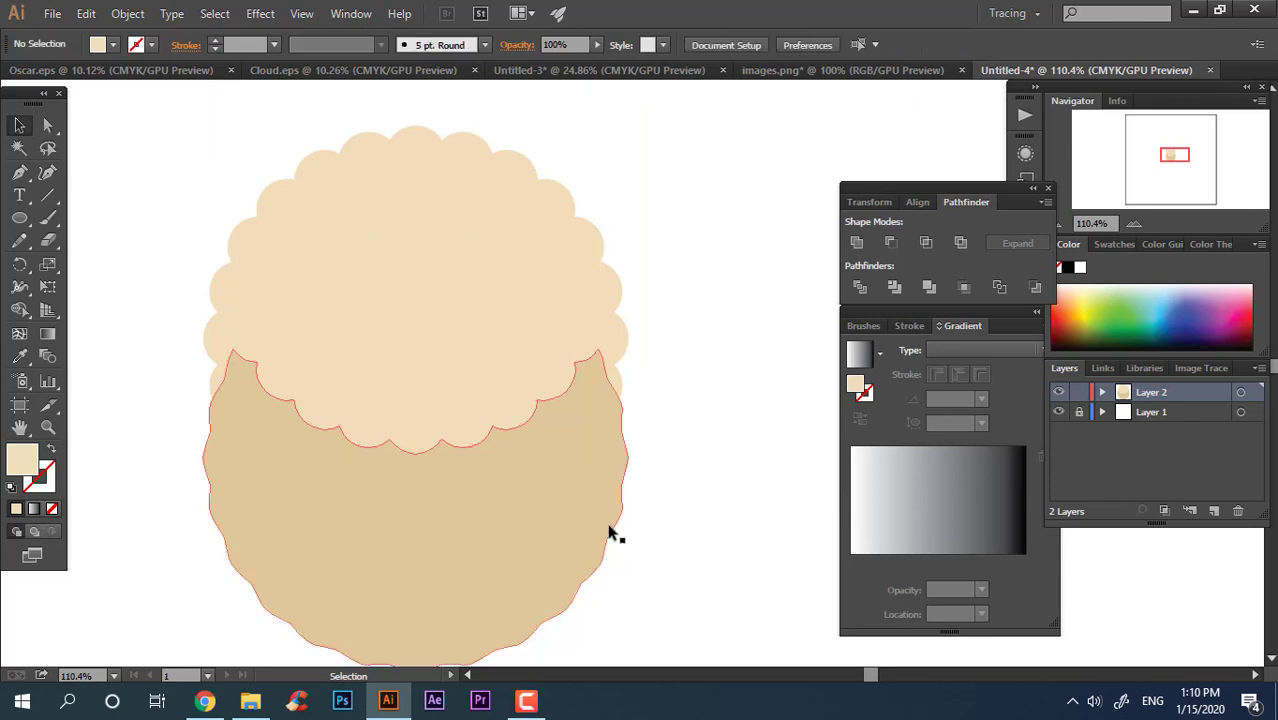
click(577, 582)
key(Delete)
key(a)
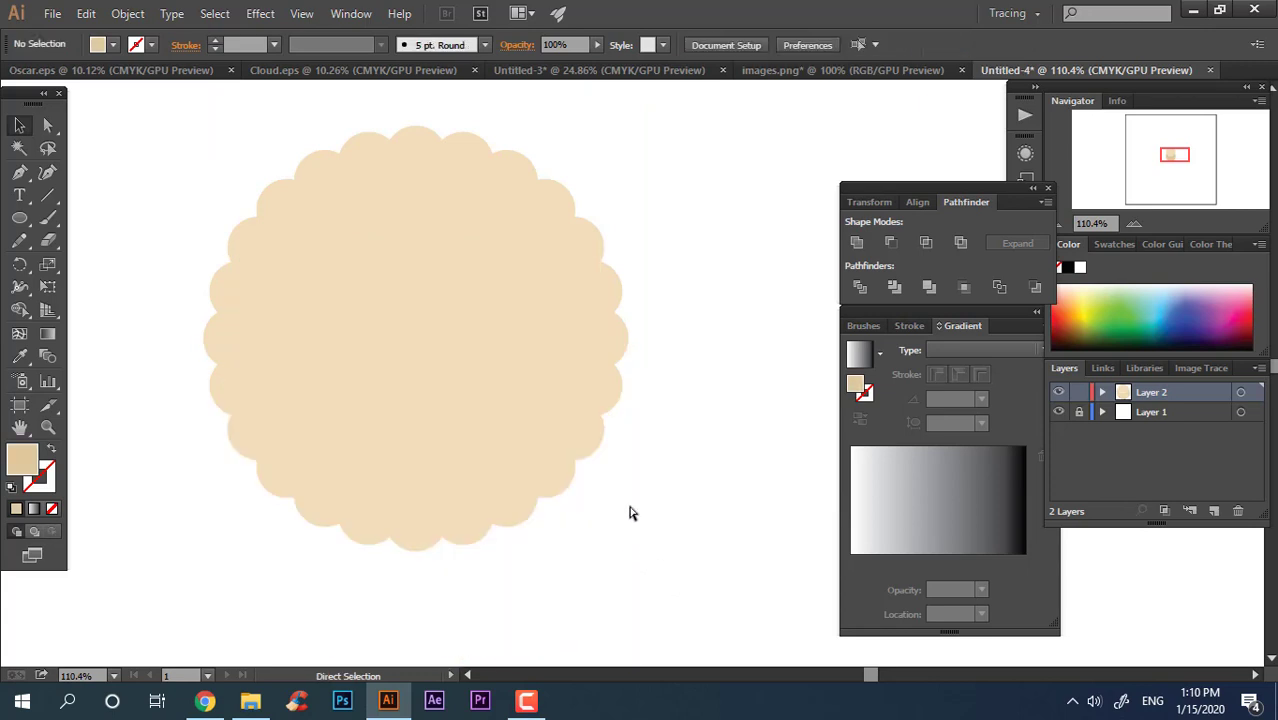
key(ctrl+z)
- Widen the tan shape evenly on both sides so its upper tips extend to the scalloped shape's outer edges
click(509, 284)
key(v)
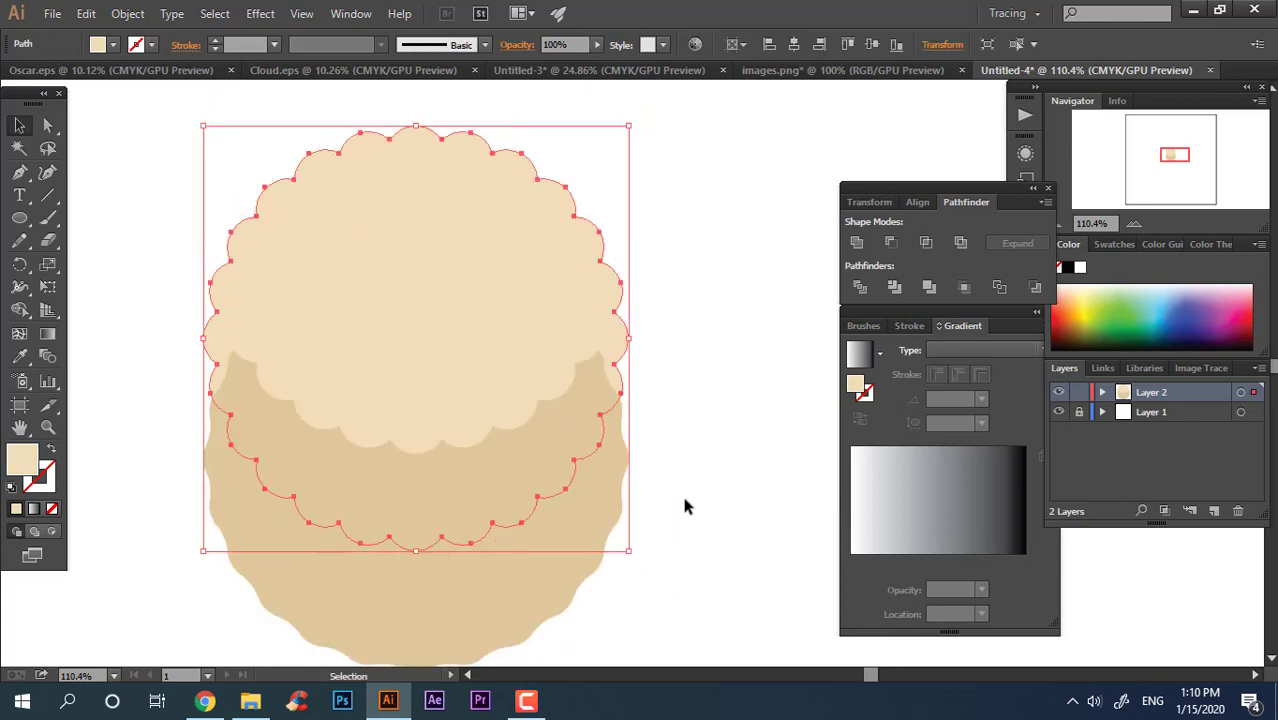
click(575, 550)
drag(629, 513, 665, 514)
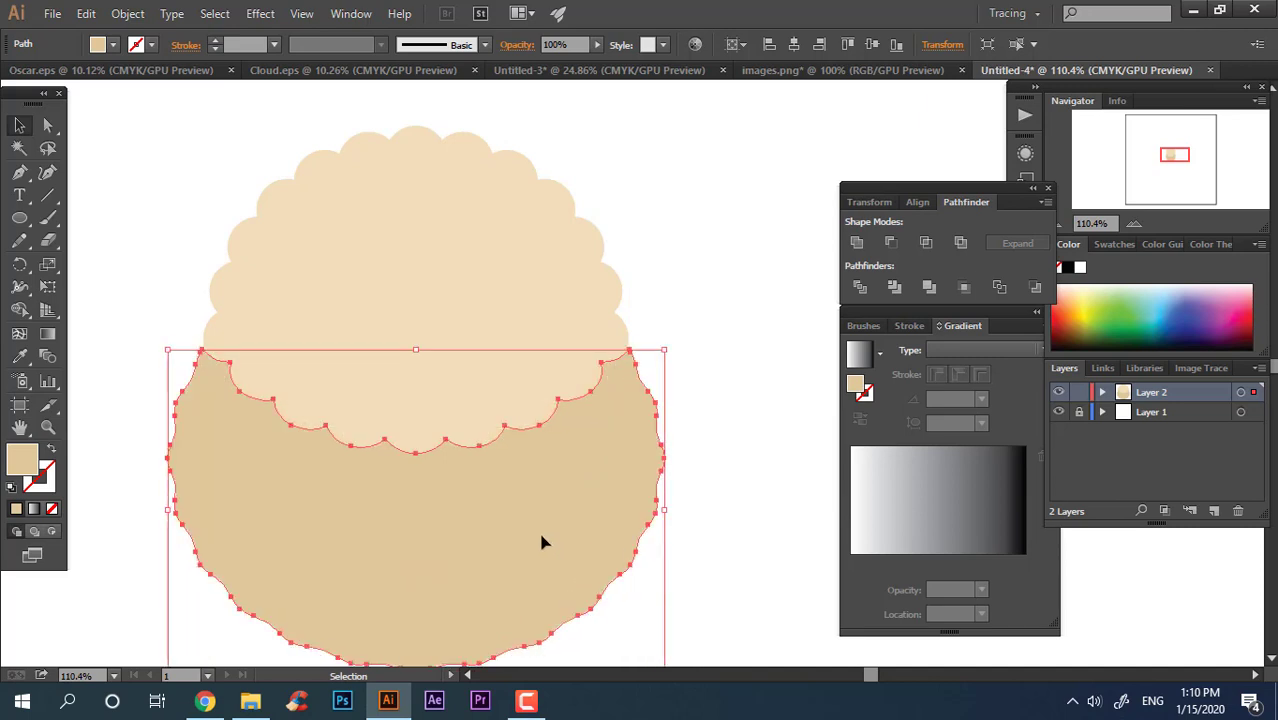
- Divide the tan shape along the middle scalloped shape, ungroup the pieces, and delete the outer tan piece
shift+click(440, 330)
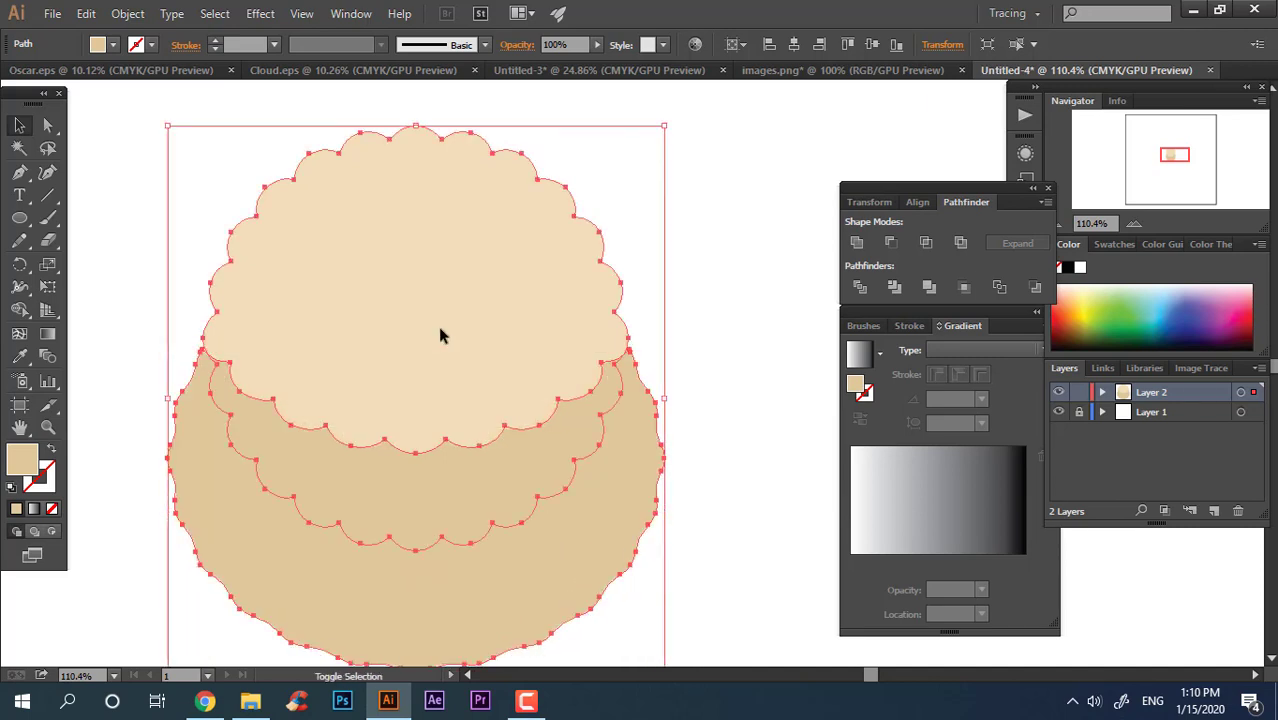
right_click(407, 494)
click(536, 600)
click(619, 558)
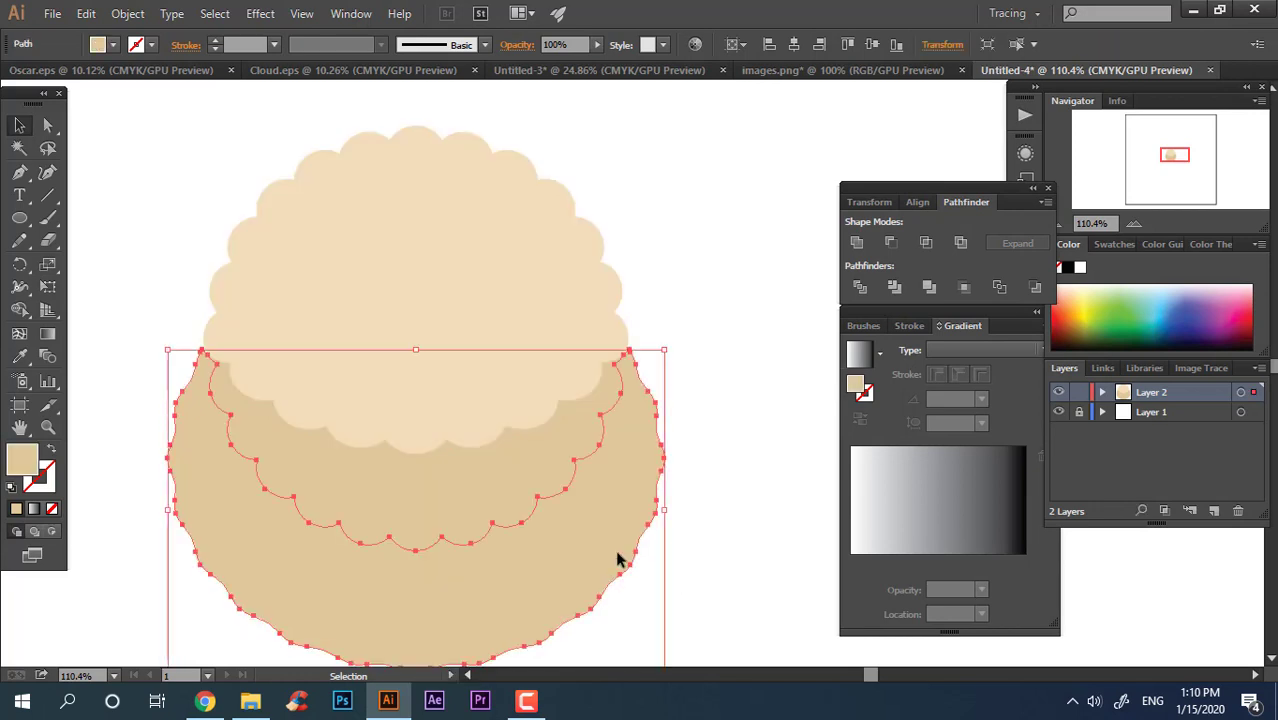
key(Delete)
- Shift the spare beige scalloped piece upward off the shaded shape and delete it
drag(660, 478, 717, 488)
drag(509, 318, 505, 248)
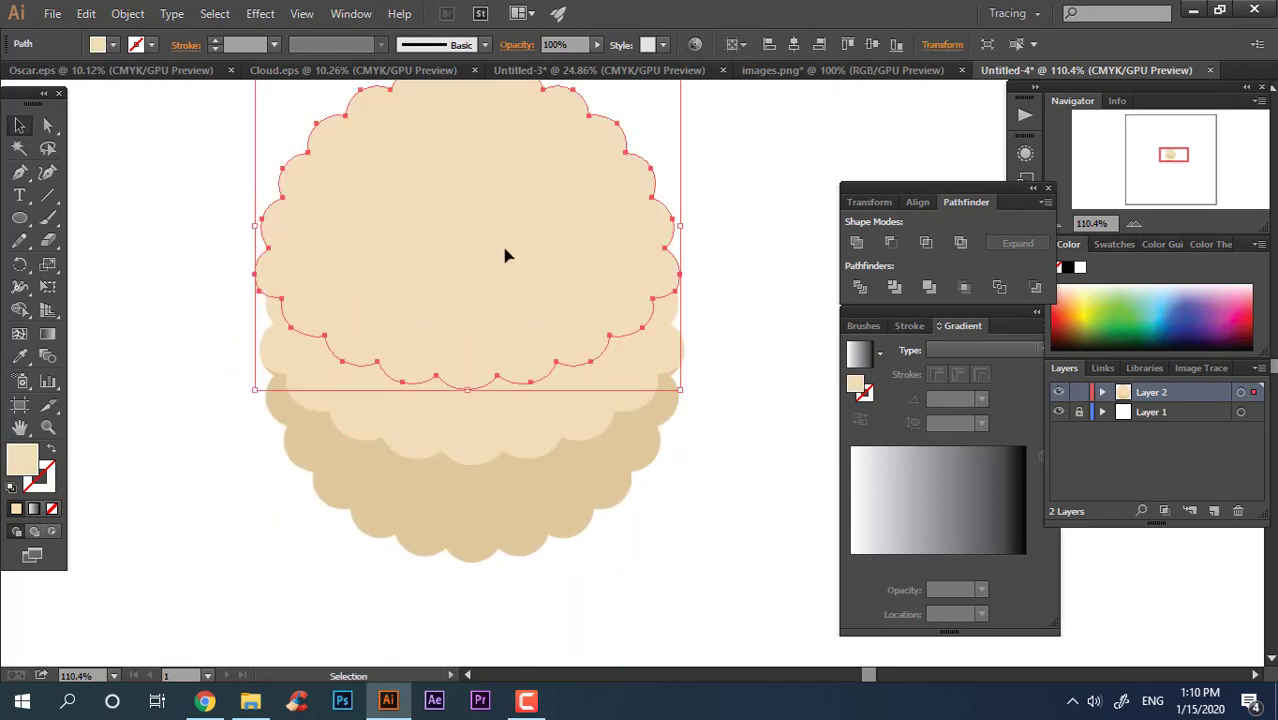
key(Delete)
- Draw a small circle on the lower part of the beige area and fill it with the tan sampled from the shading
key(z)
drag(368, 238, 400, 264)
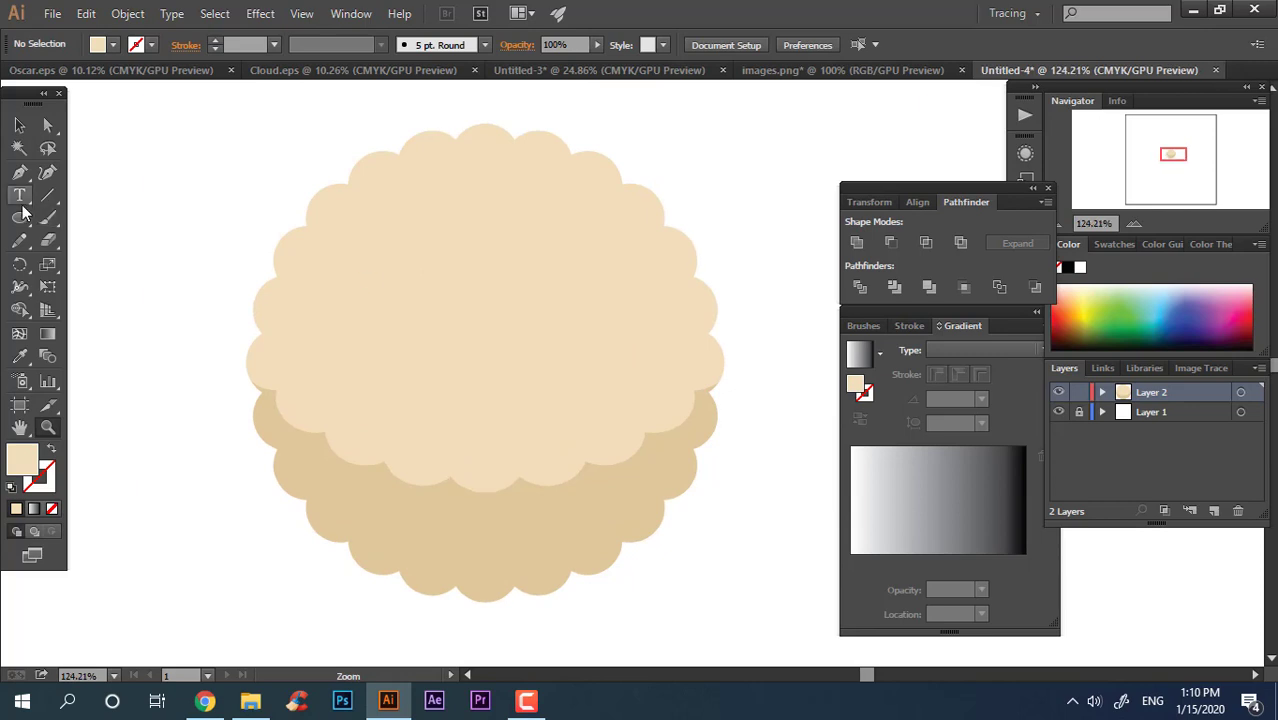
drag(376, 404, 375, 446)
click(23, 356)
click(270, 425)
click(20, 126)
click(160, 220)
click(237, 528)
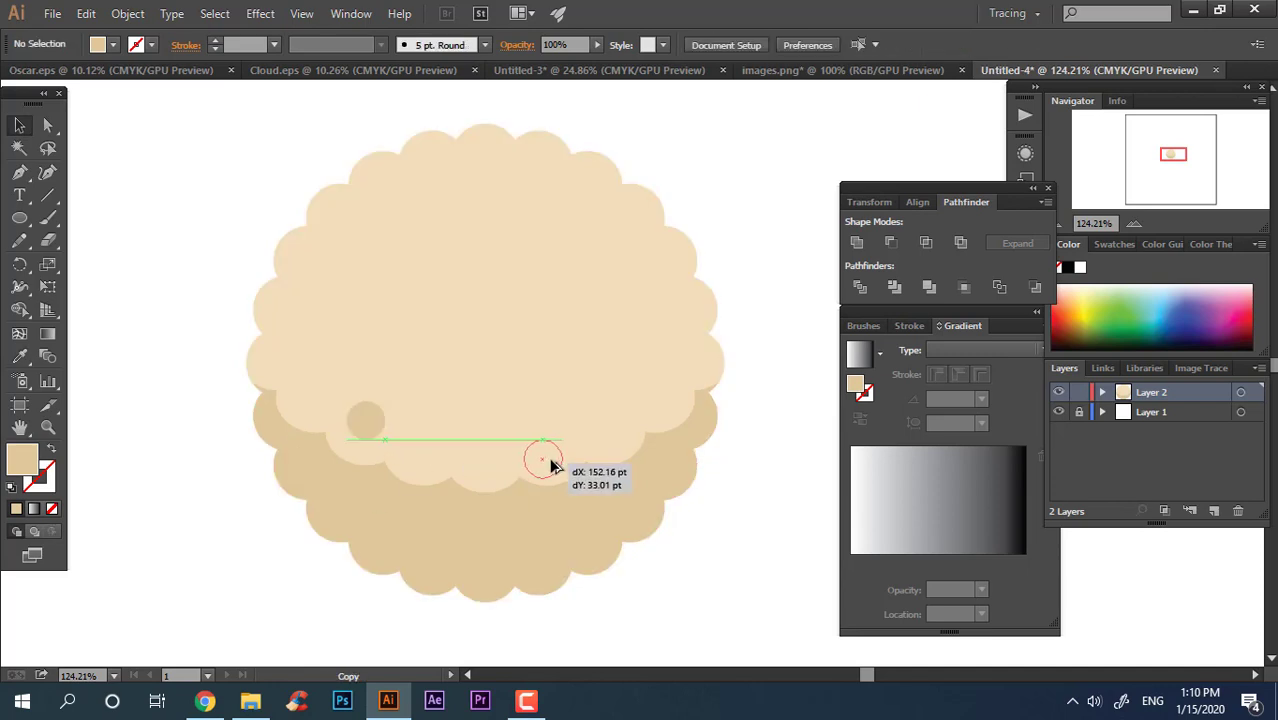
- Copy the tan circle across the lower beige area and scale down four copies, making seven scattered spots
click(669, 617)
drag(550, 457, 391, 354)
click(683, 526)
click(736, 560)
click(405, 372)
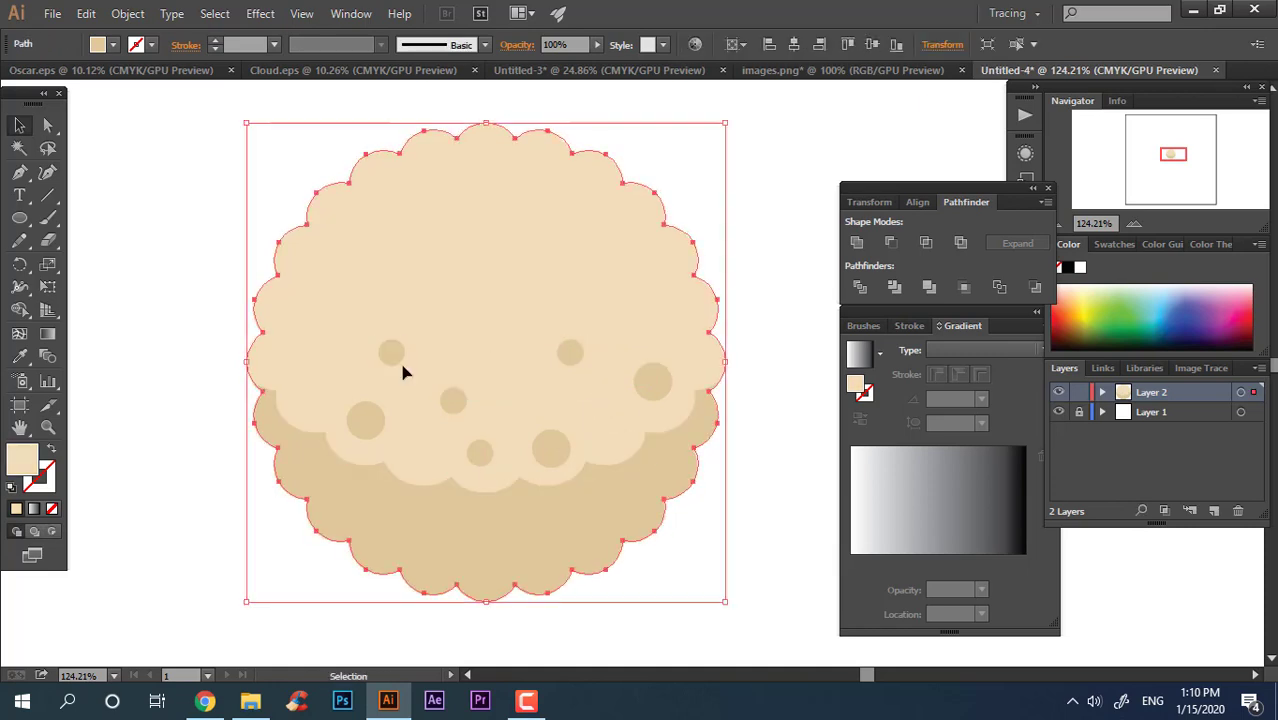
click(714, 564)
- Draw a larger circle to the left of the scalloped shape and fill it with tan sampled from its shading
key(z)
drag(635, 468, 516, 444)
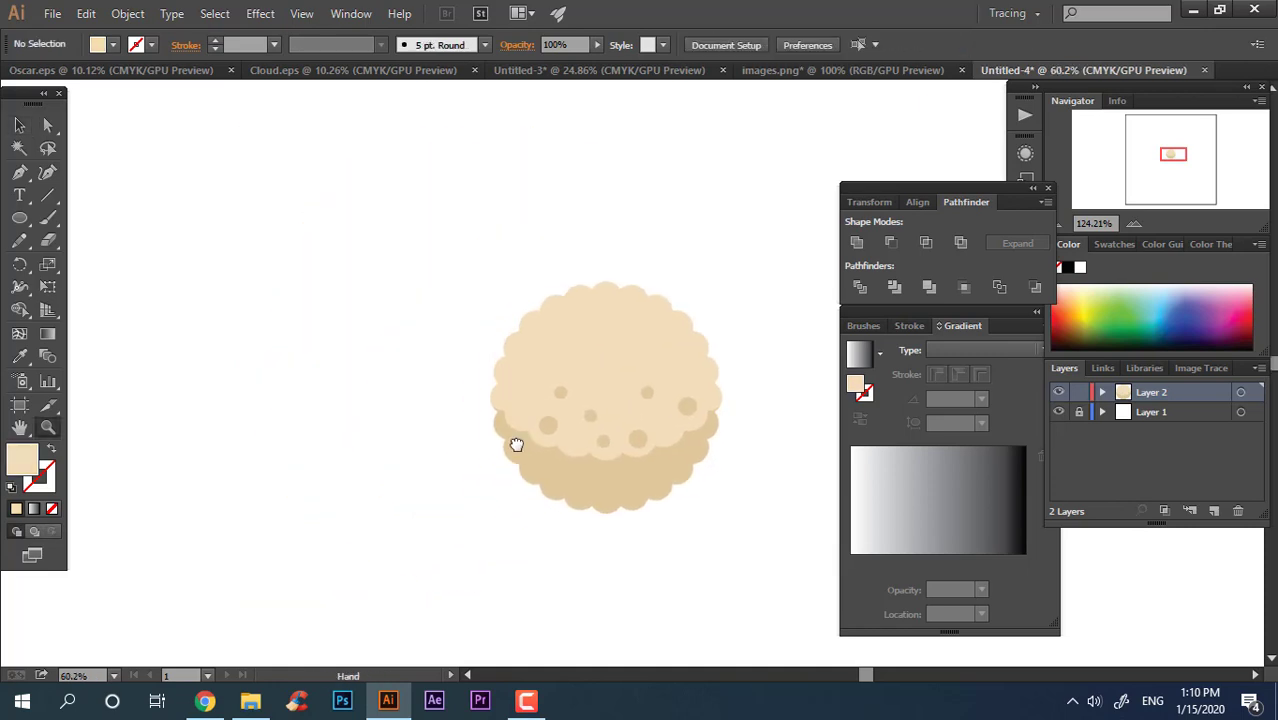
drag(555, 488, 637, 494)
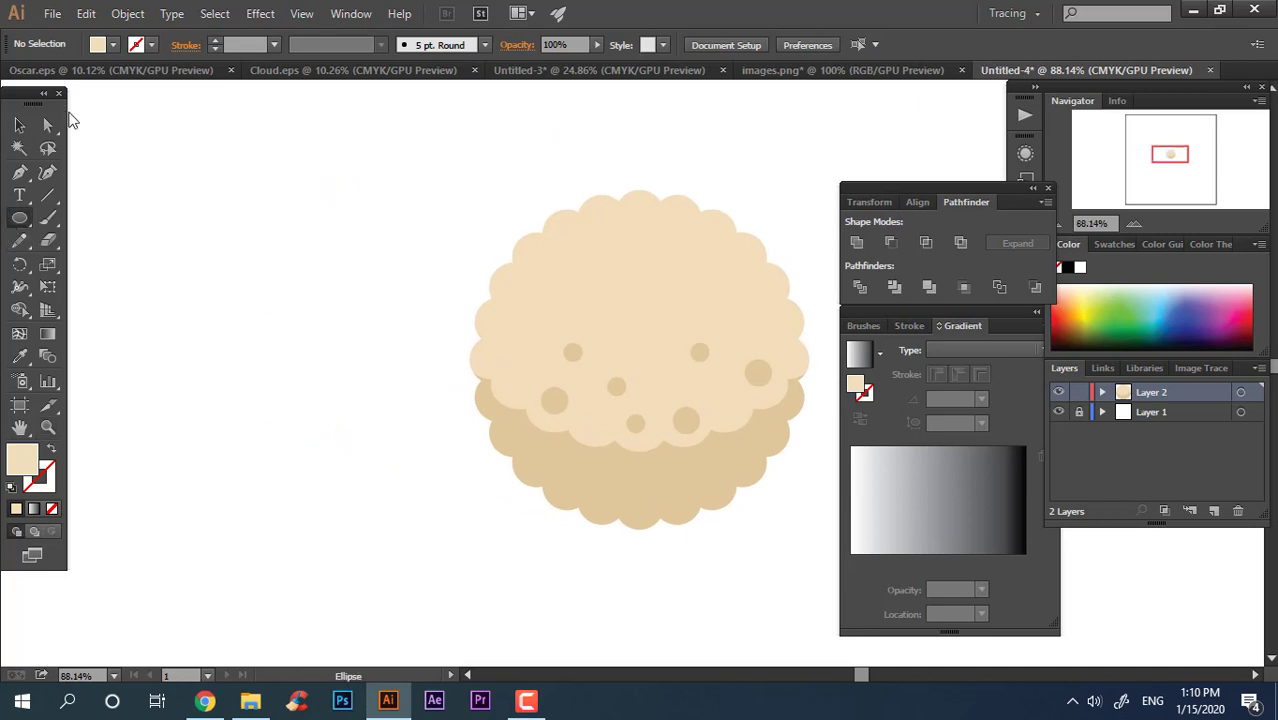
drag(362, 277, 483, 362)
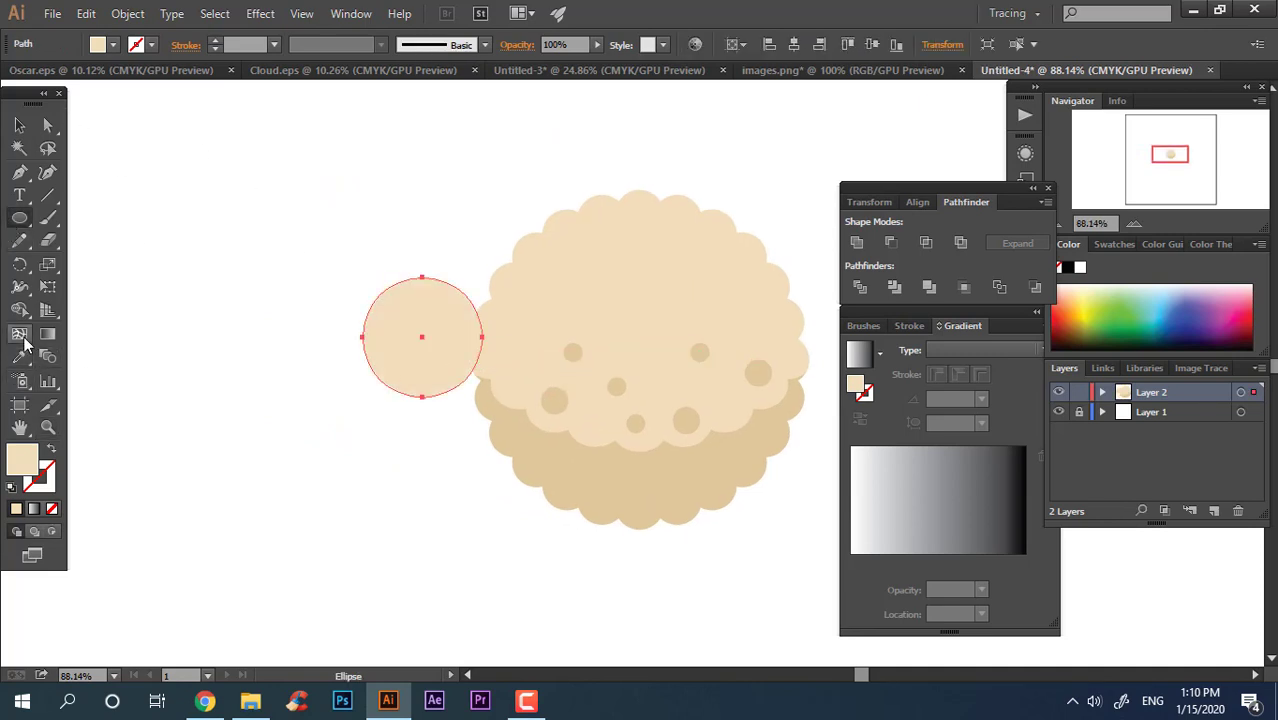
click(556, 423)
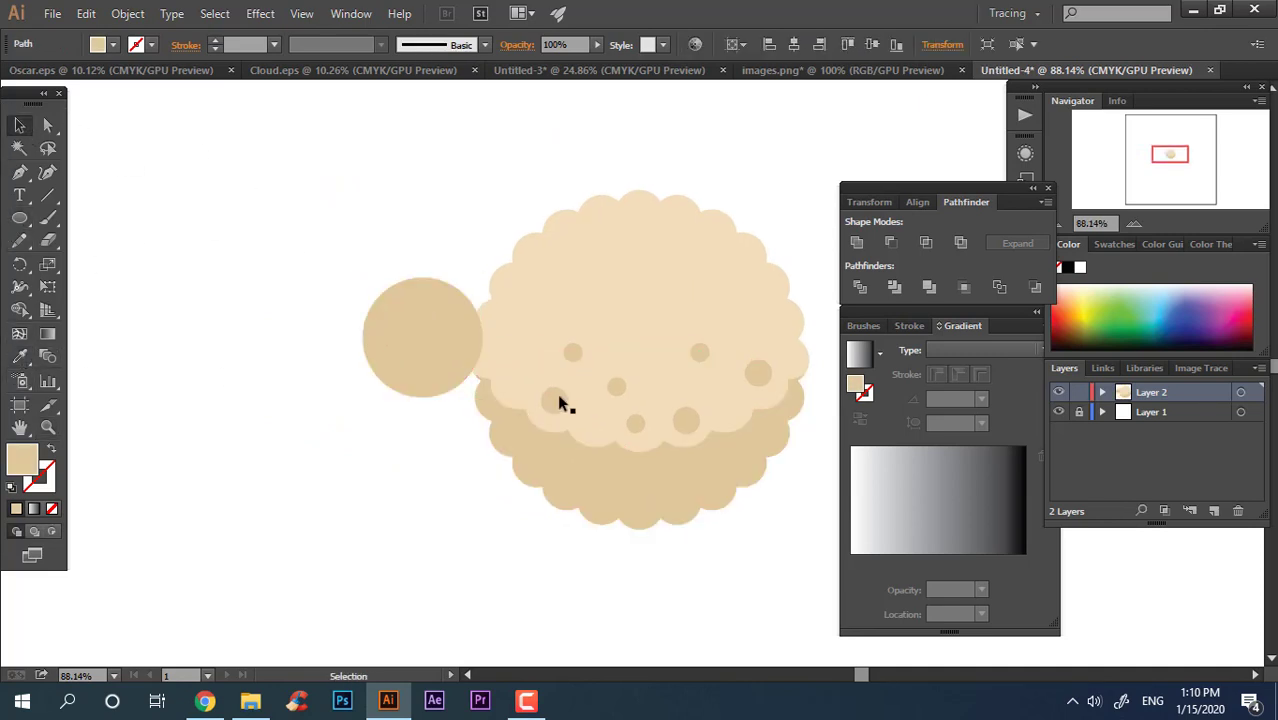
drag(447, 331, 571, 386)
click(412, 414)
key(z)
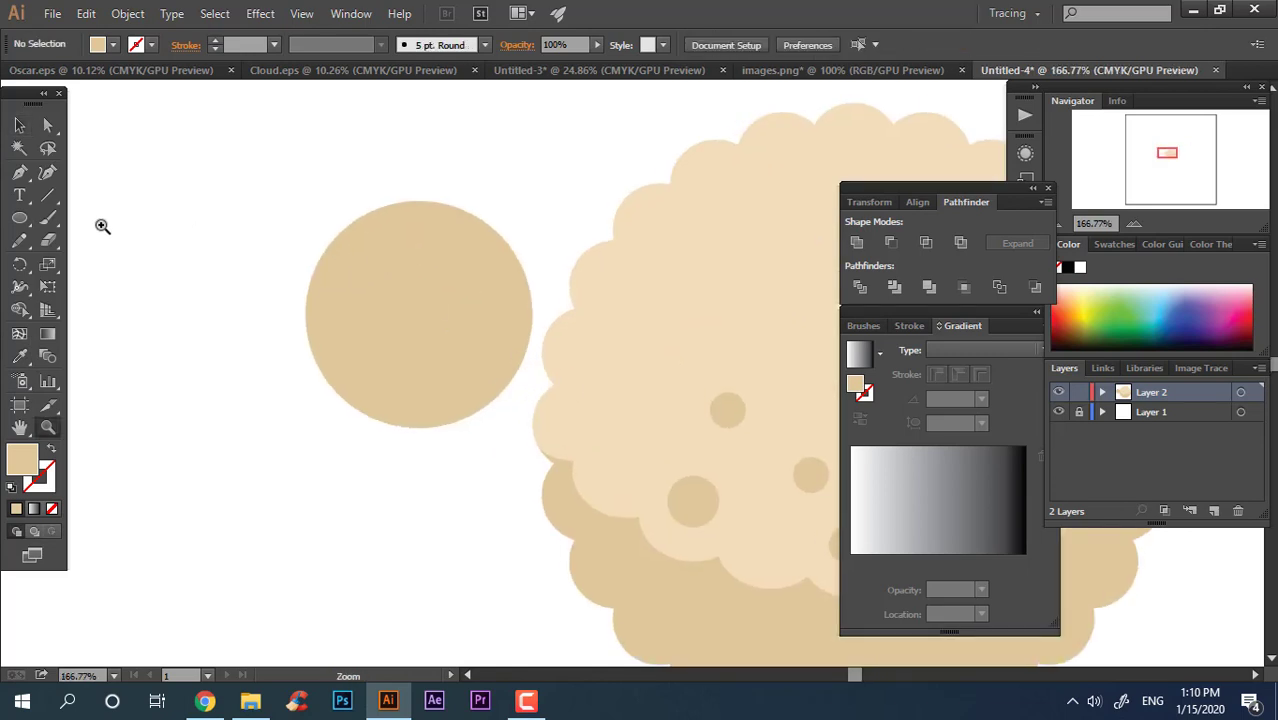
- Duplicate the large tan circle, scale the copy down, and centre it on the large circle's top edge
click(14, 125)
click(430, 330)
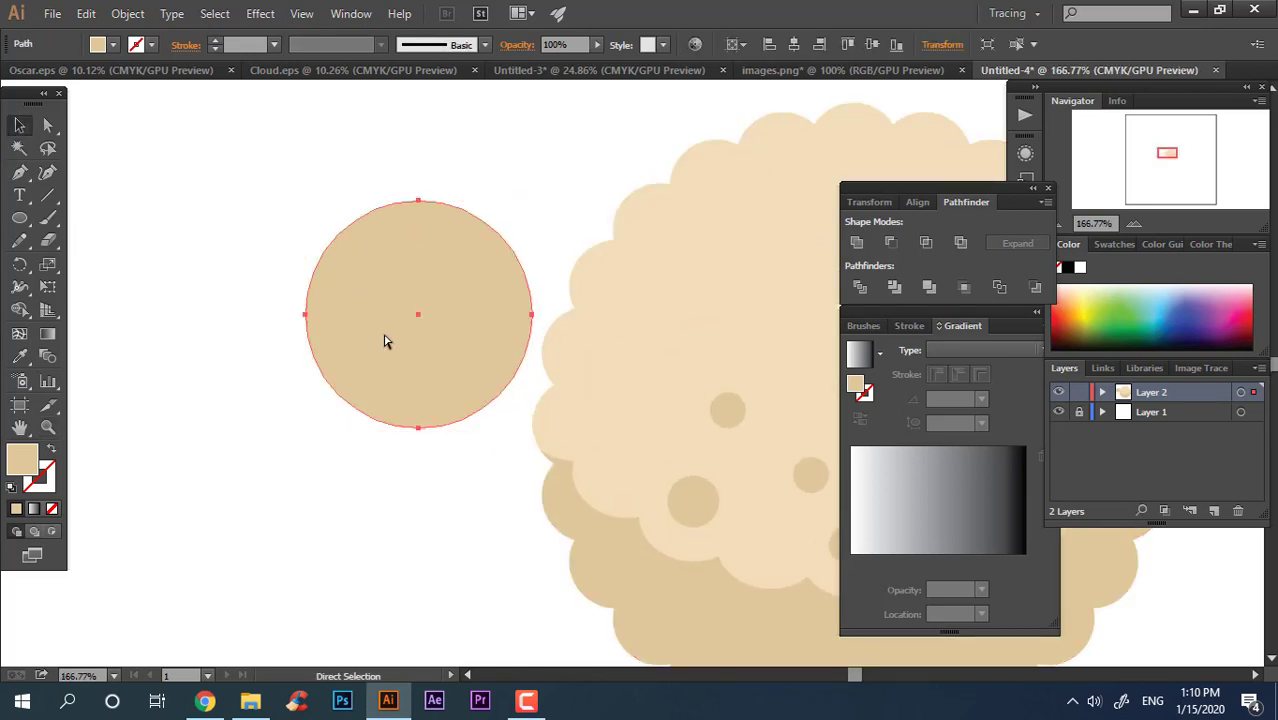
drag(531, 428, 450, 210)
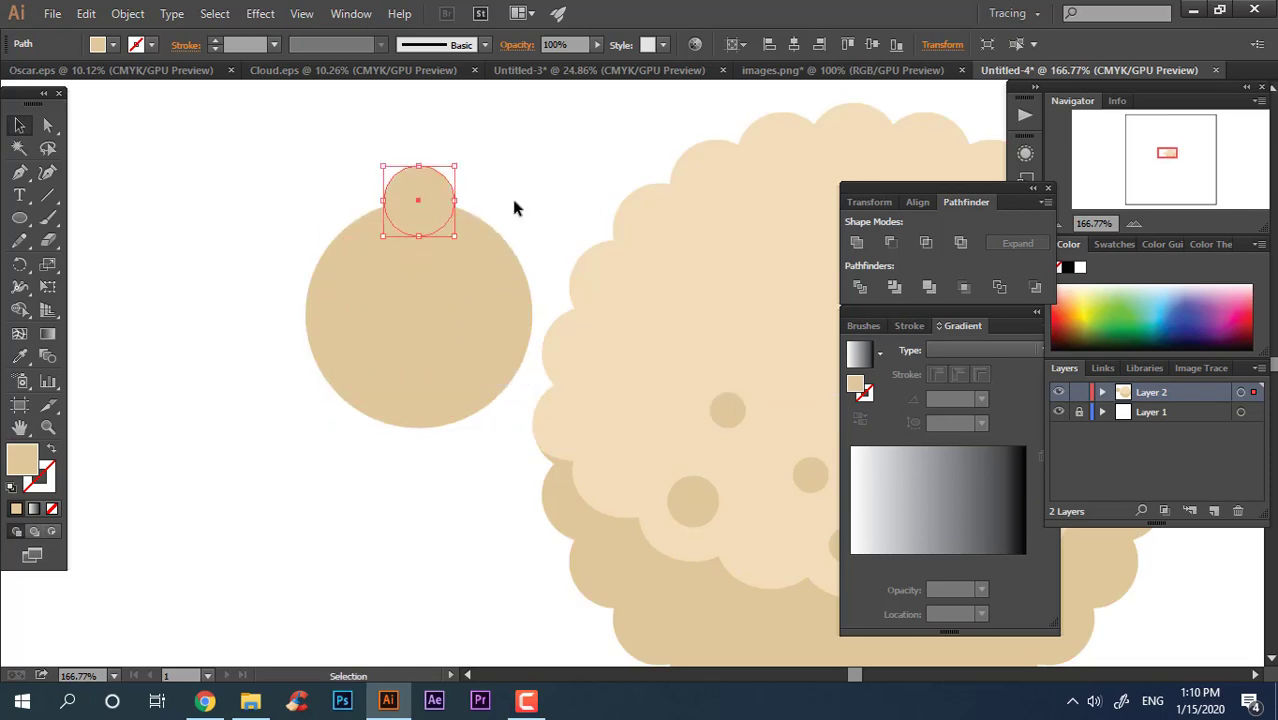
- Make a rotated copy of the small circle about the large circle's centre and repeat it to form a full ring
click(19, 266)
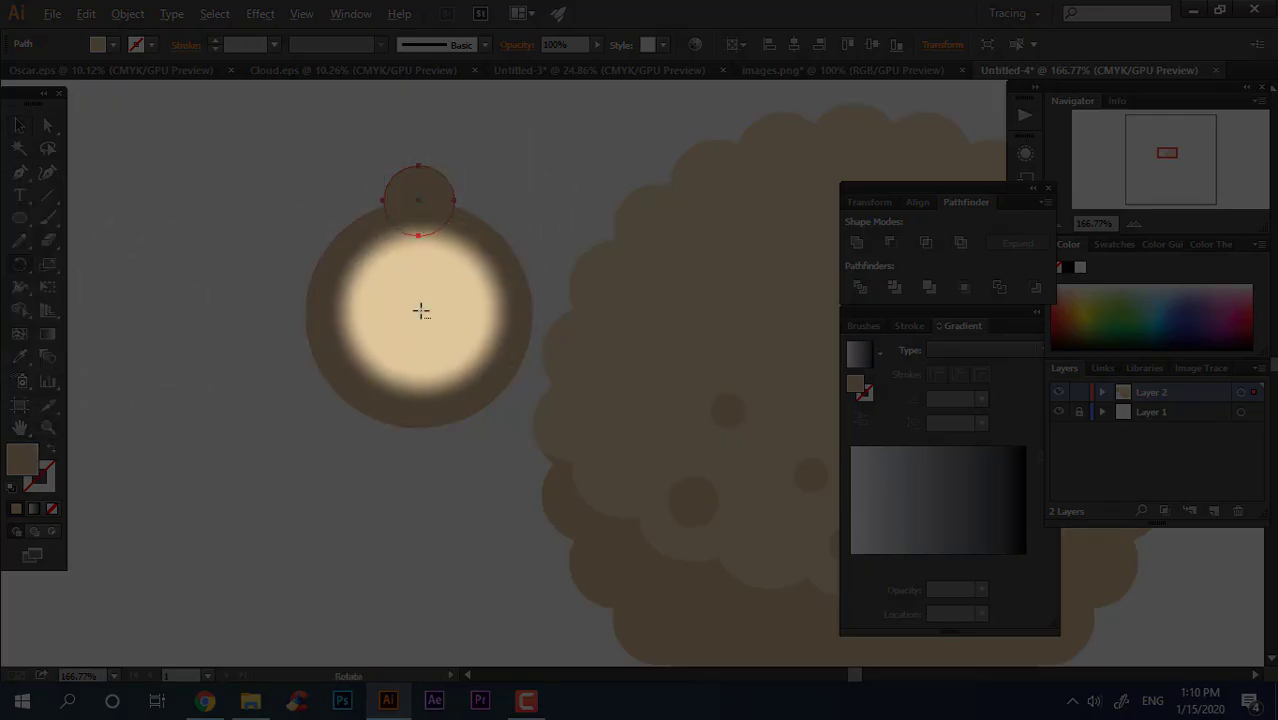
key(Return)
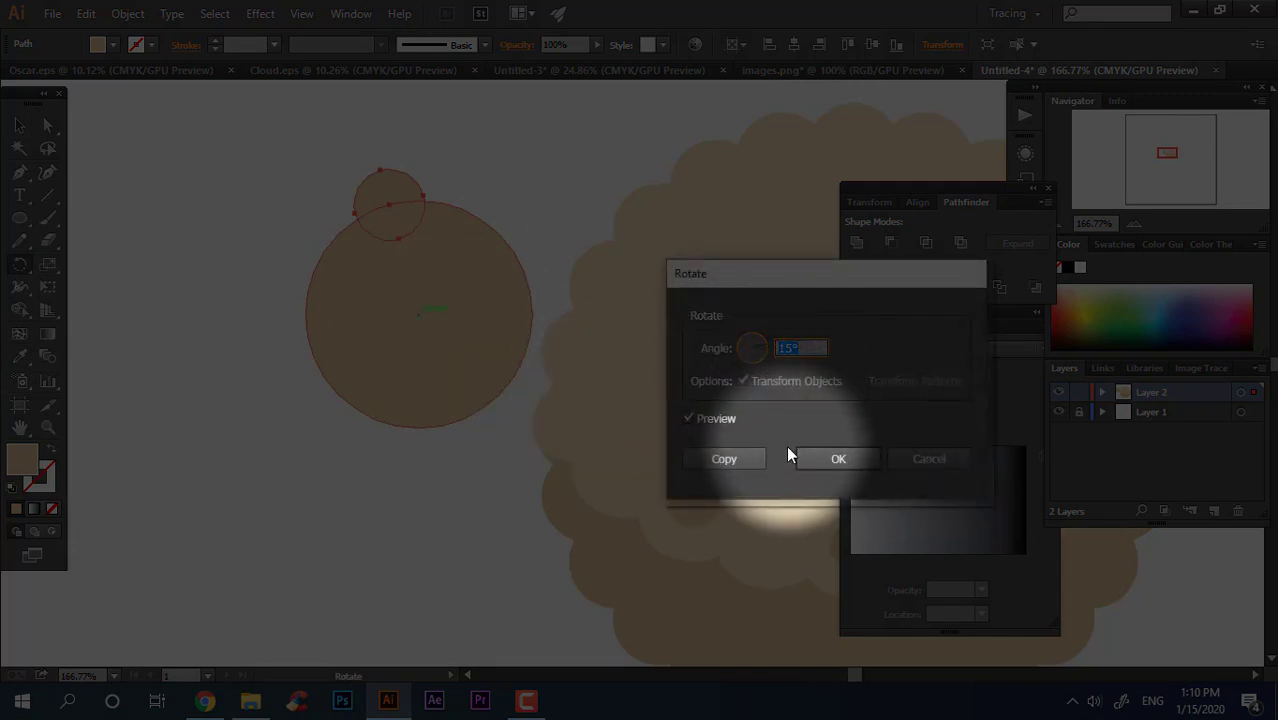
click(723, 458)
key(ctrl+d)
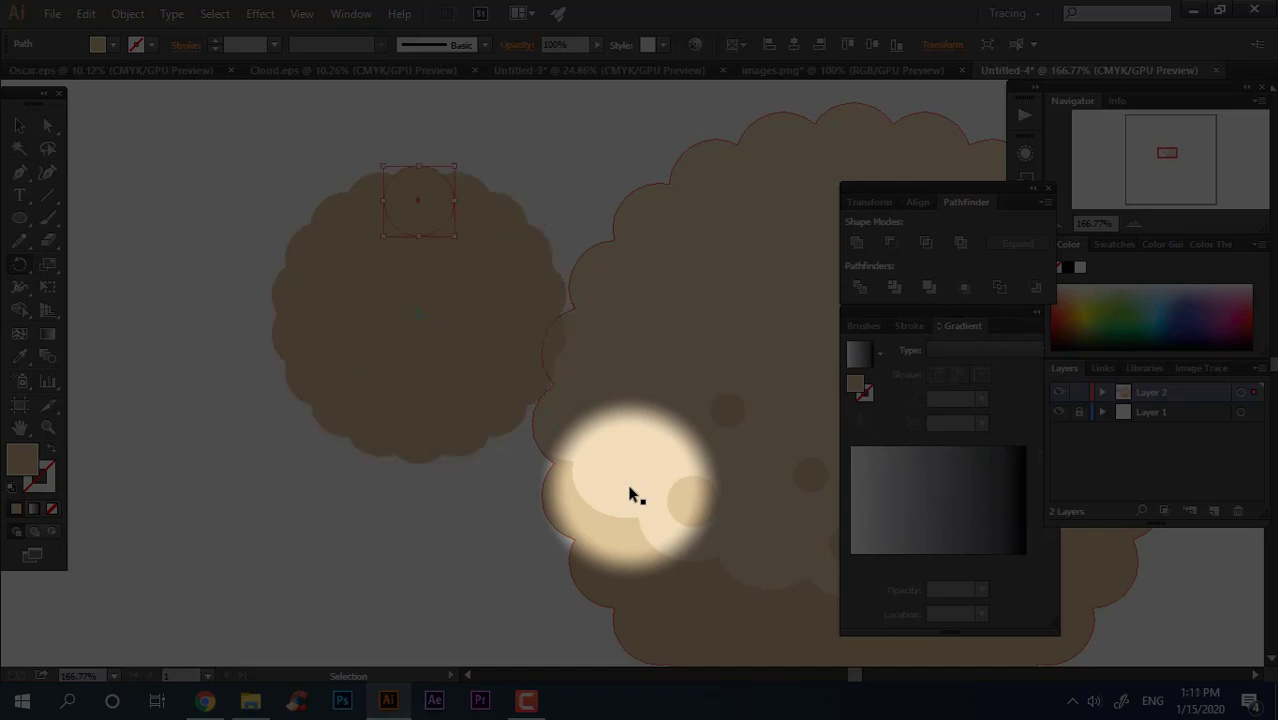
- Unite the ring of small circles and the large circle into one scalloped shape and move it slightly up and left
click(20, 125)
drag(217, 453, 557, 128)
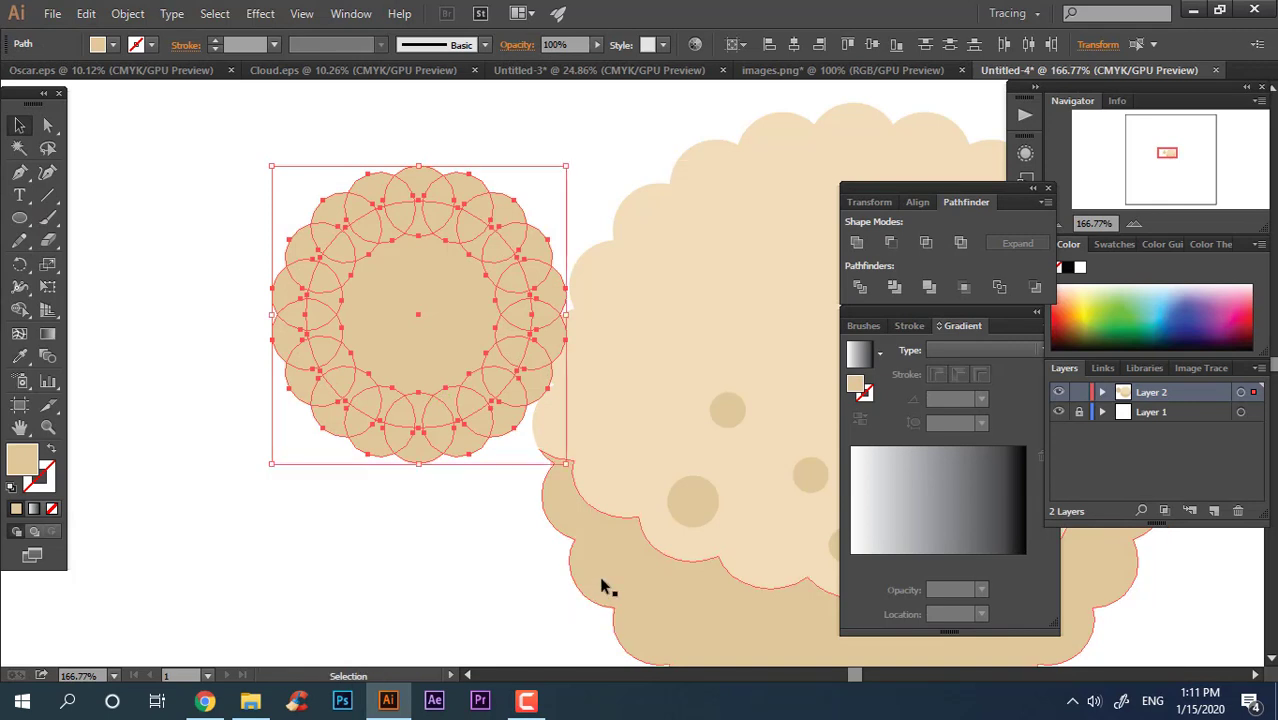
right_click(413, 321)
click(856, 243)
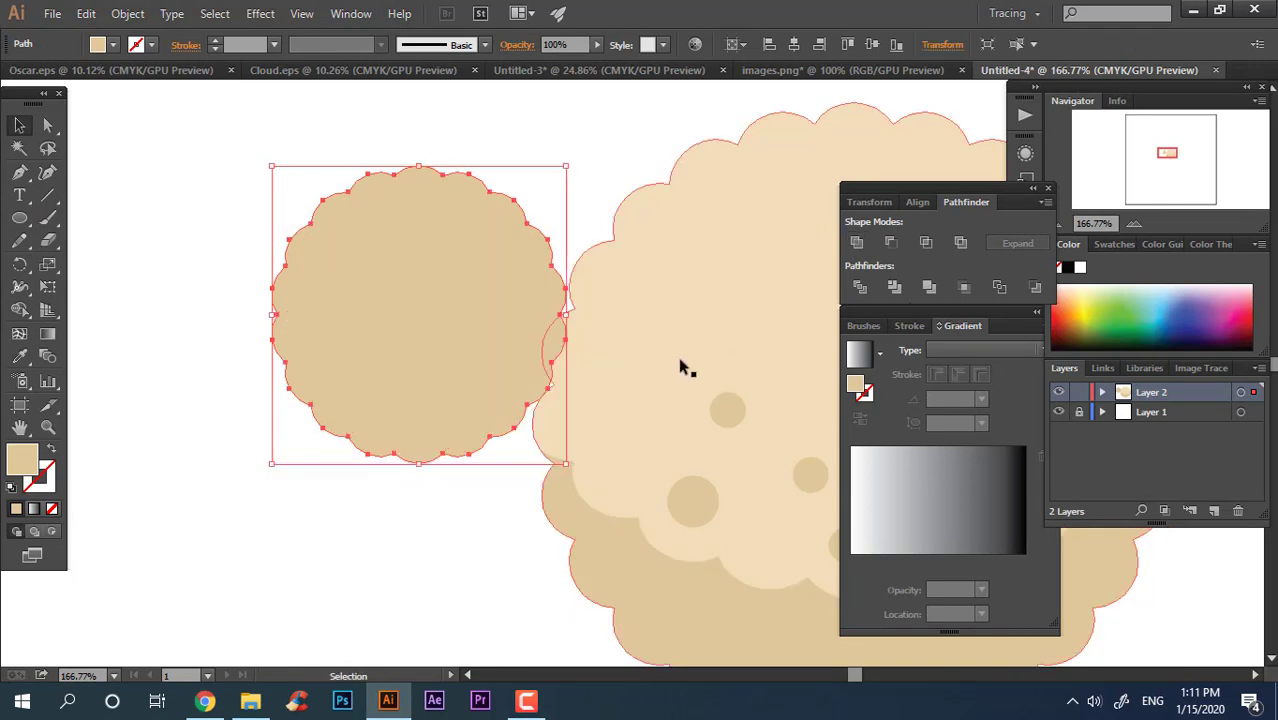
click(471, 505)
drag(444, 394, 421, 383)
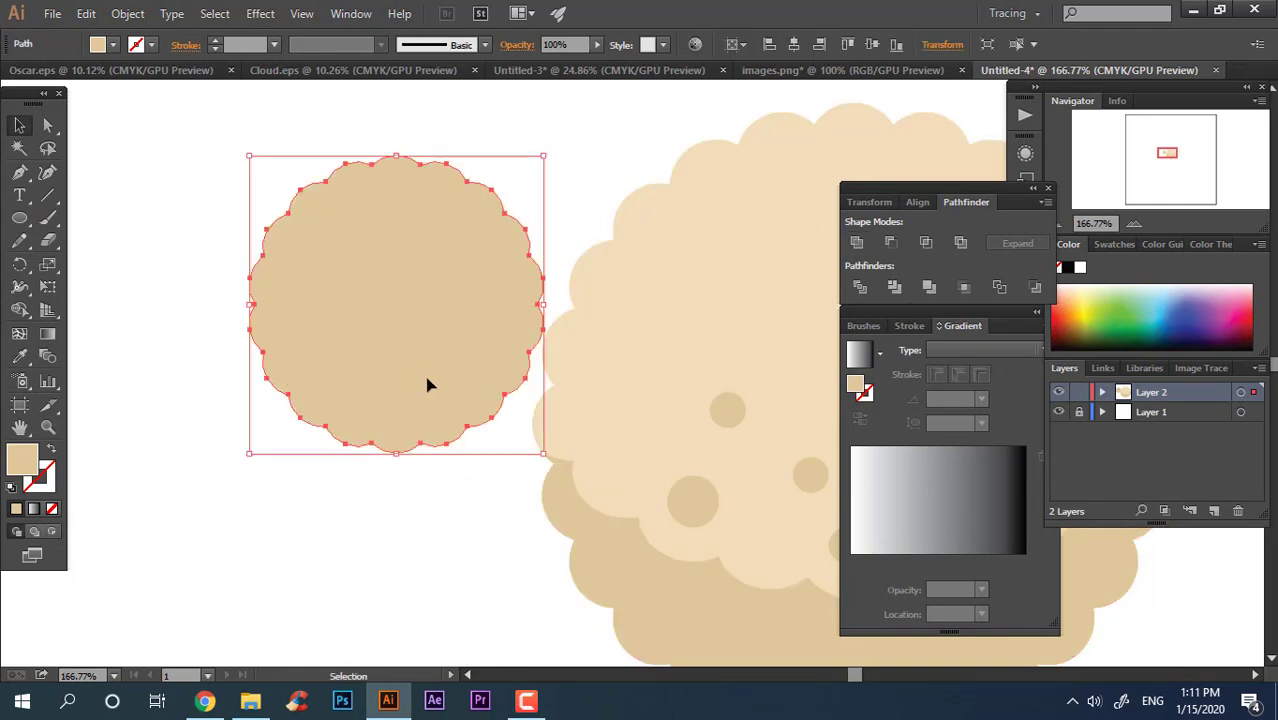
click(448, 482)
- Create two copies of the small scalloped shape, offset one below and one above the original so they overlap, and select both
click(420, 358)
key(ctrl+c)
drag(469, 331, 467, 414)
drag(475, 459, 479, 261)
shift+click(439, 433)
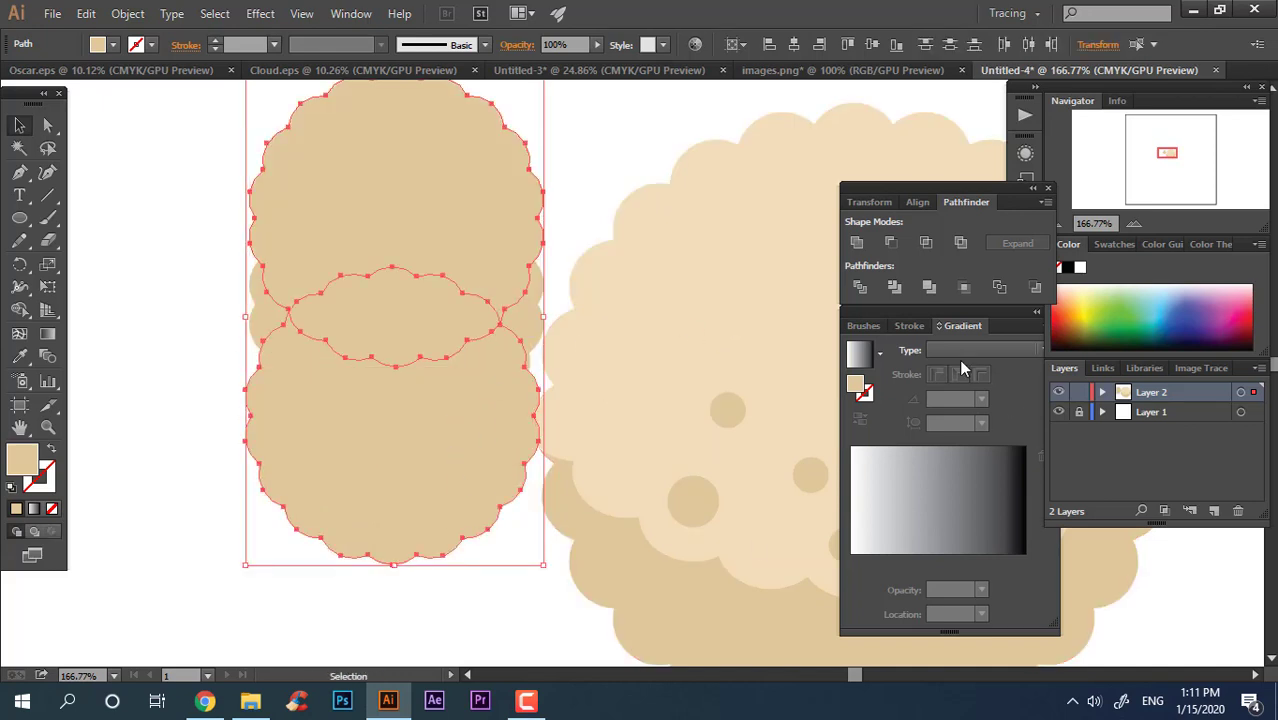
- Divide the two copies along their overlap, ungroup them, and delete the upper and overlap pieces
click(862, 298)
right_click(490, 267)
click(588, 380)
click(166, 365)
key(Delete)
click(392, 310)
key(Delete)
- Fill the remaining lower piece with a darker brownish tan and widen it evenly on both sides past the small scalloped shape
click(385, 420)
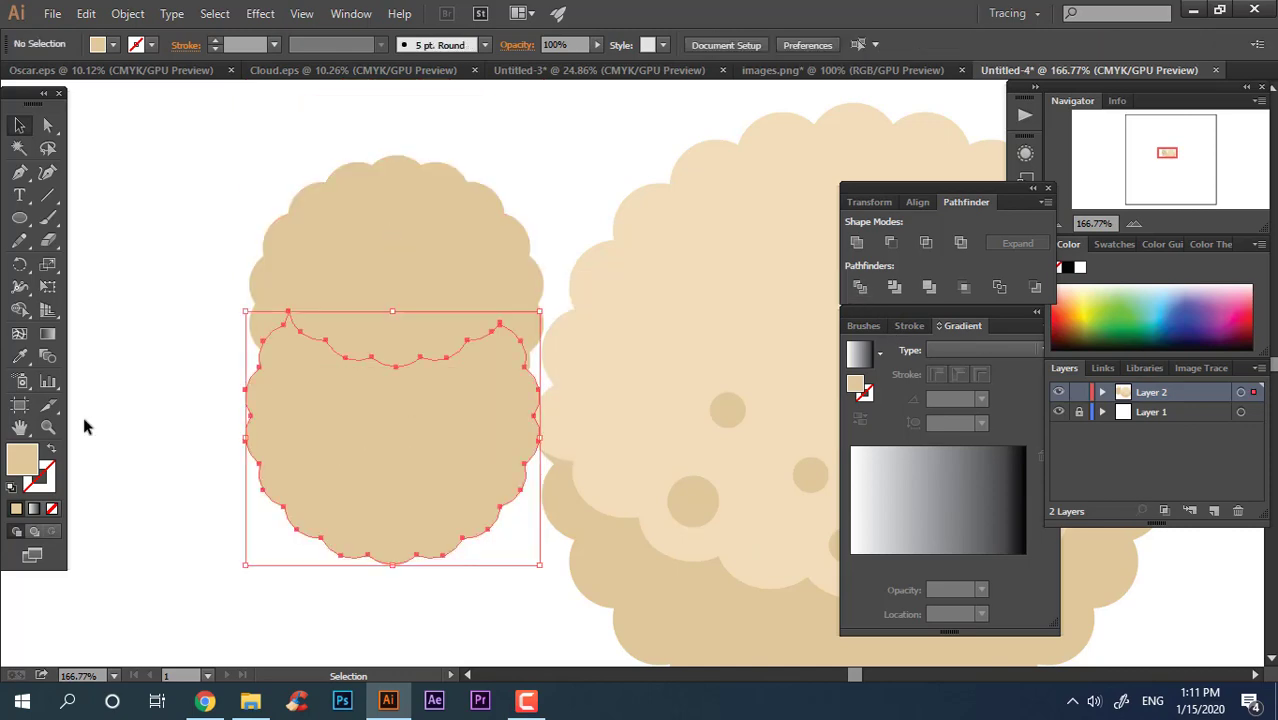
double_click(22, 460)
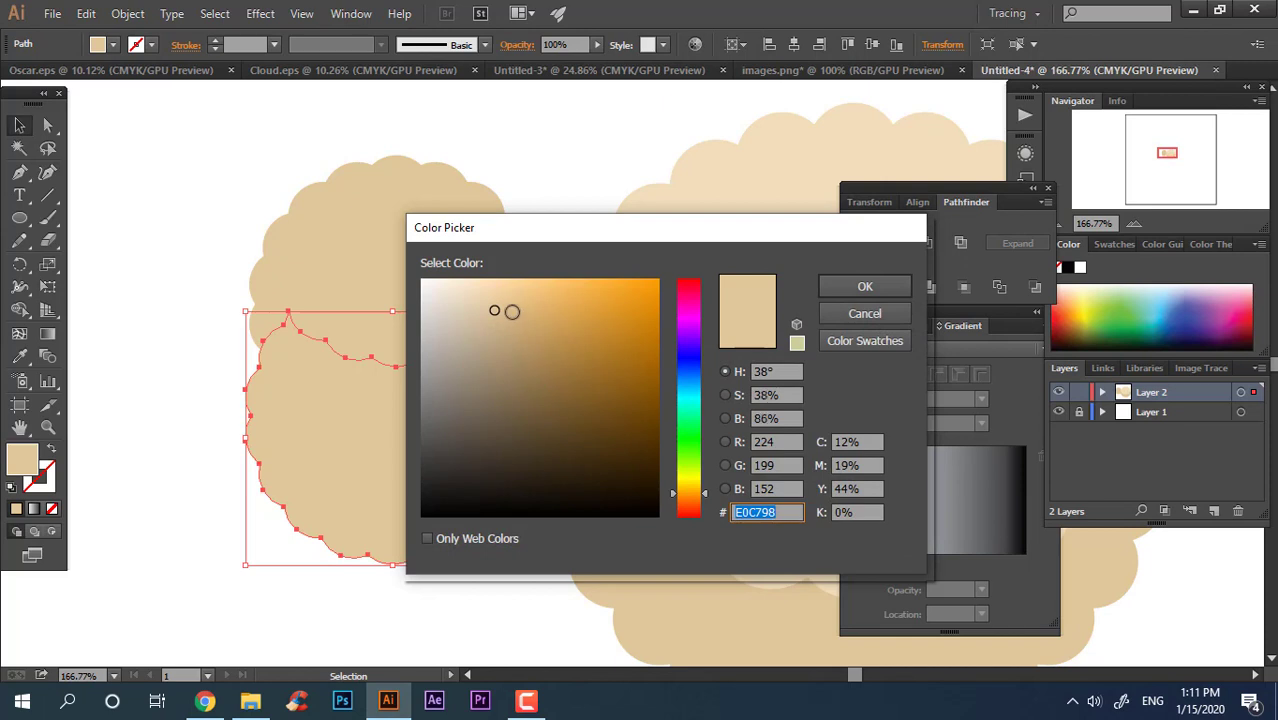
click(888, 285)
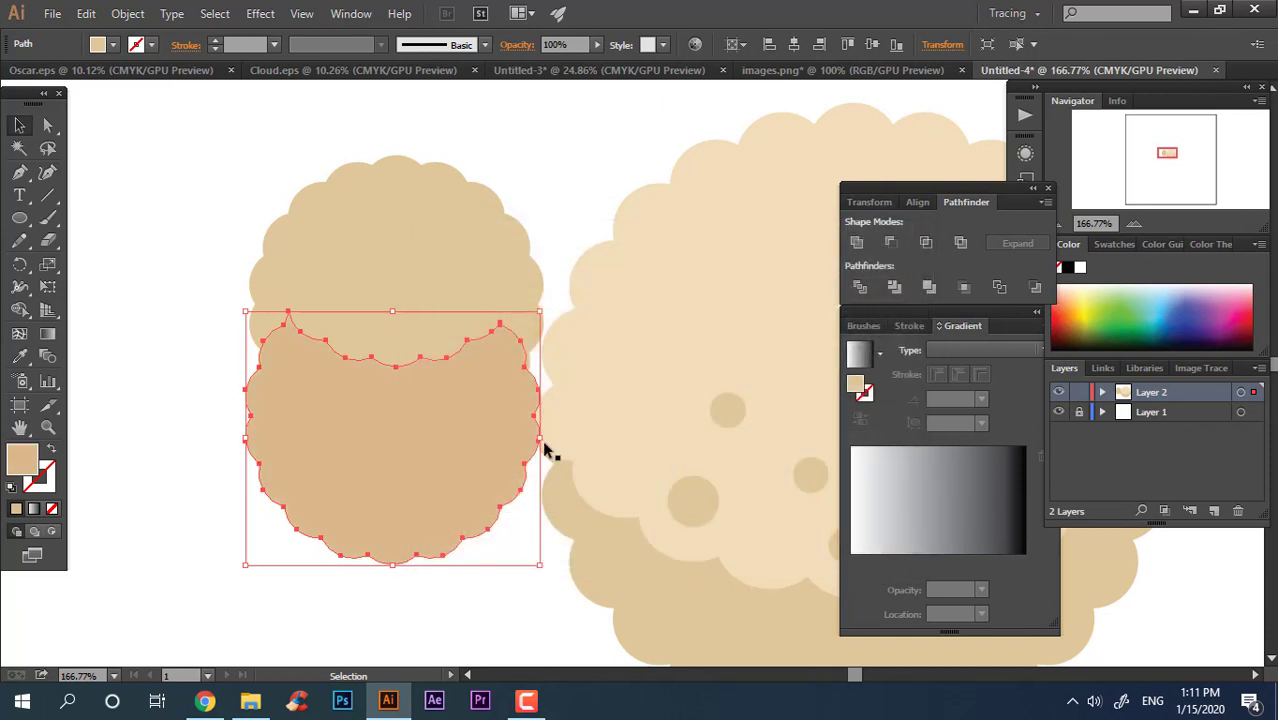
drag(542, 442, 591, 445)
- Divide the widened brown piece along the small scalloped shape, ungroup the result, and delete the part outside the shape
click(469, 307)
key(a)
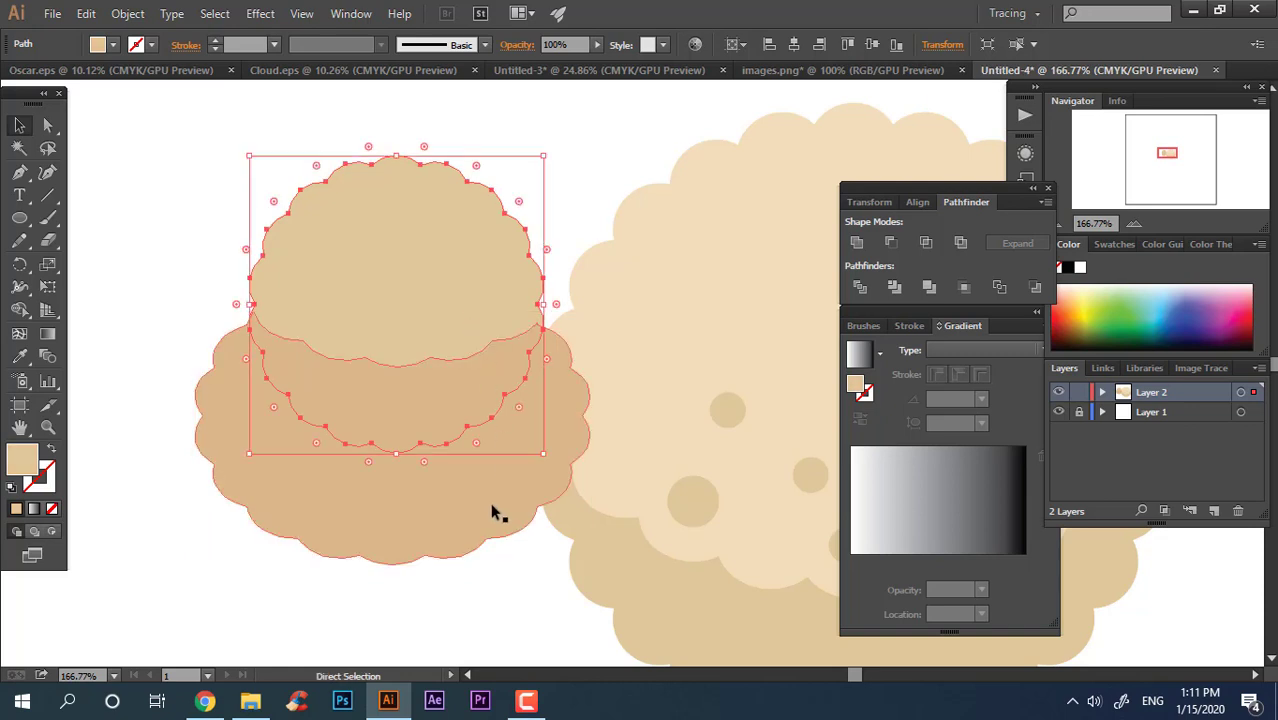
drag(483, 526, 505, 502)
drag(442, 200, 773, 120)
key(ctrl+z)
shift+click(554, 448)
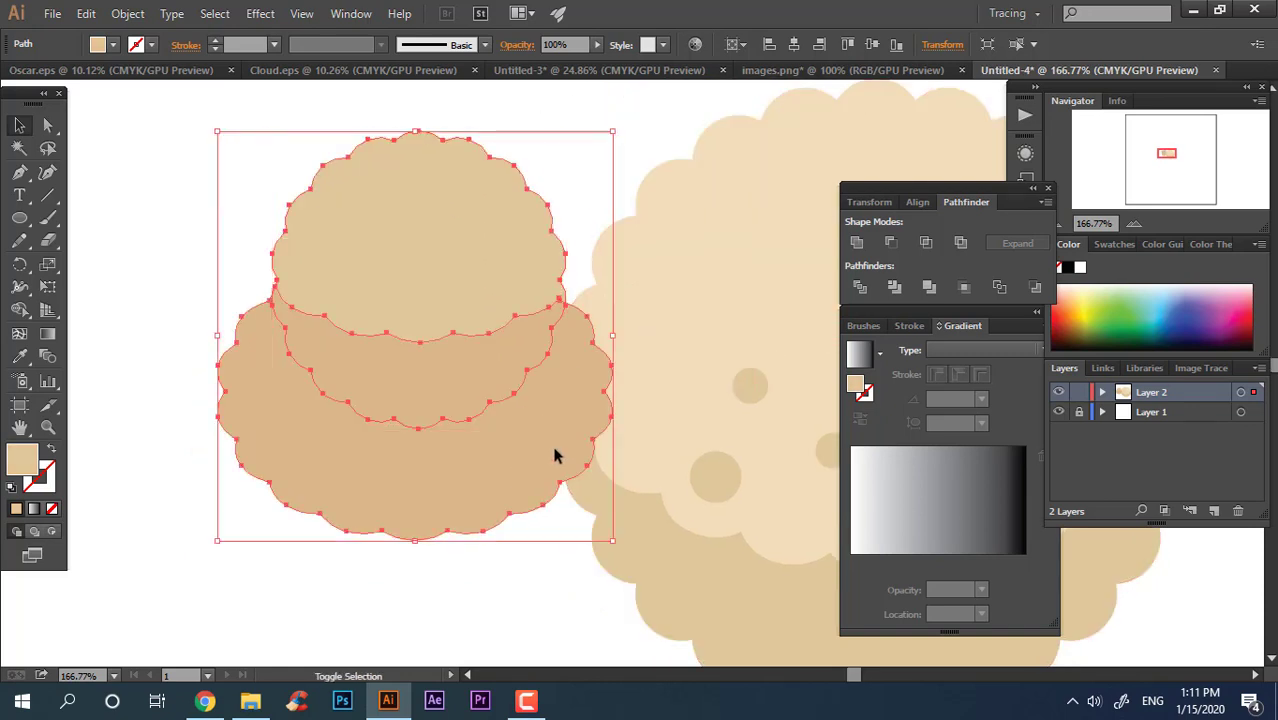
click(860, 287)
right_click(340, 314)
click(456, 417)
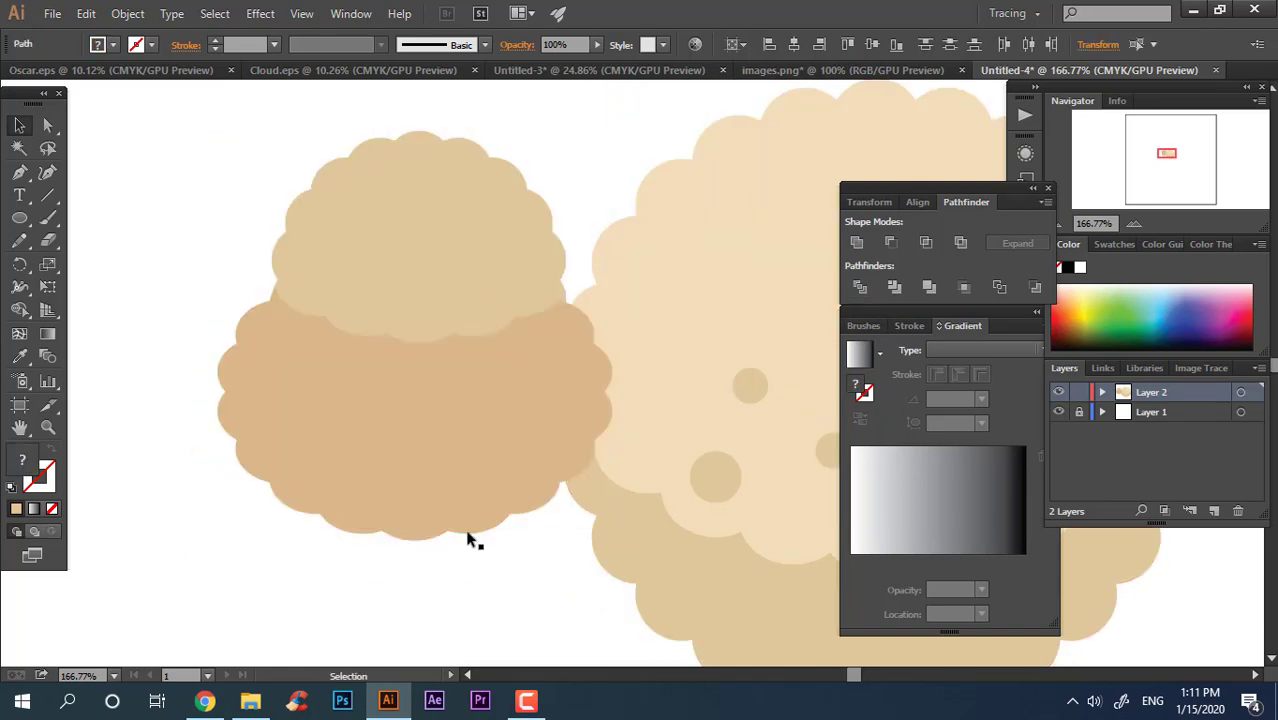
click(463, 513)
key(Delete)
- Group the small scalloped shape with its brown shading and move the group right and down onto the large shape's left edge
key(ctrl+a)
right_click(394, 264)
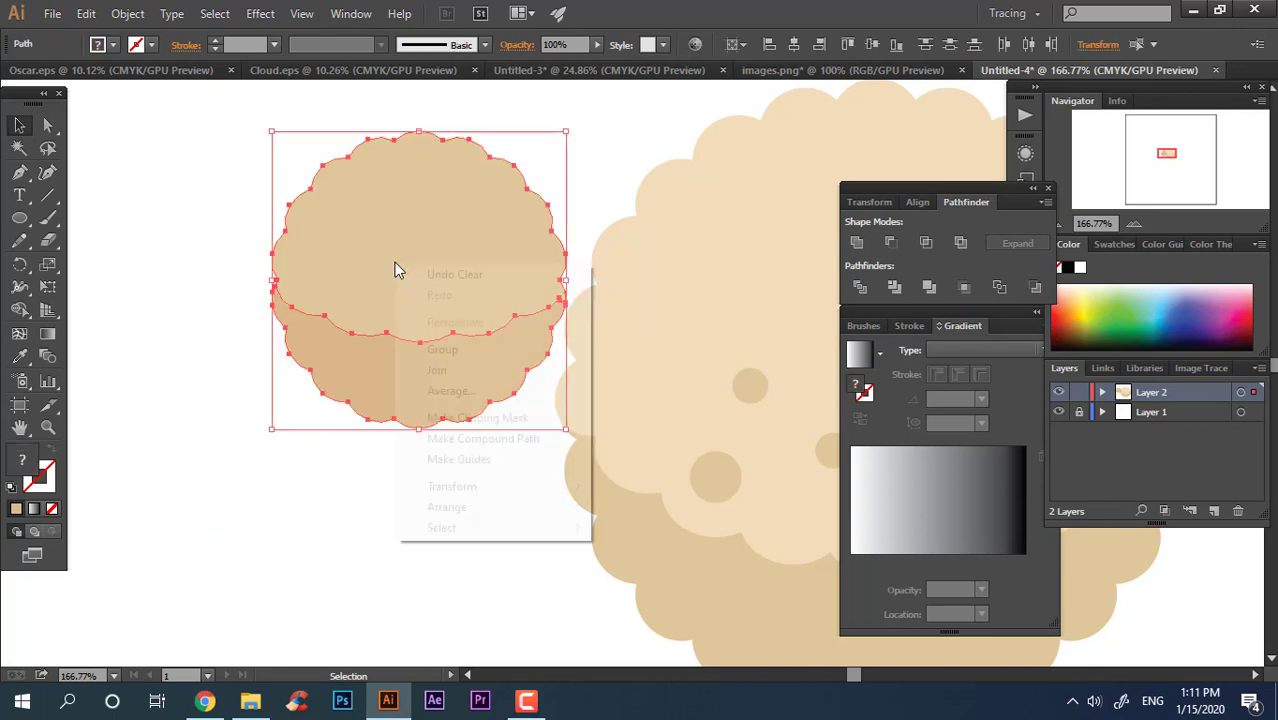
click(485, 357)
click(455, 465)
drag(457, 335, 551, 372)
click(482, 486)
- Draw a brownish-tan circle about 24 pt across on the small scalloped shape, just above its shading
key(z)
drag(485, 492, 473, 450)
drag(542, 307, 480, 240)
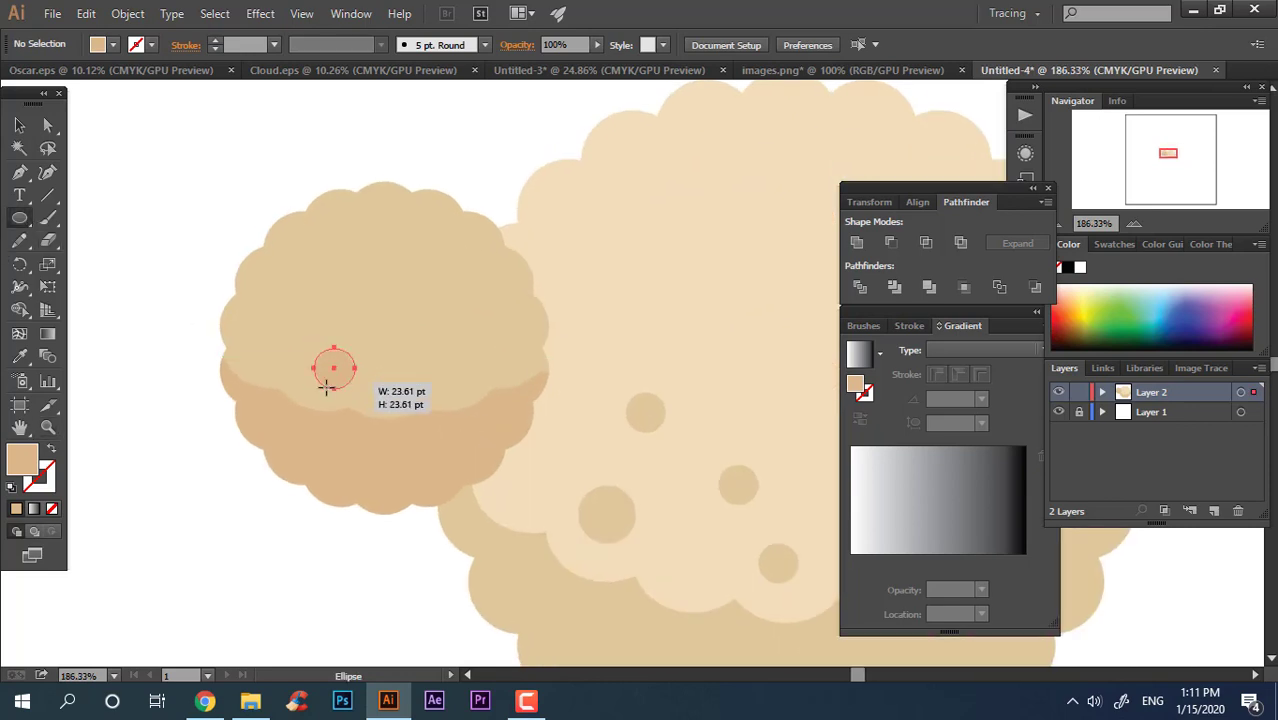
drag(326, 387, 326, 387)
click(22, 124)
click(398, 320)
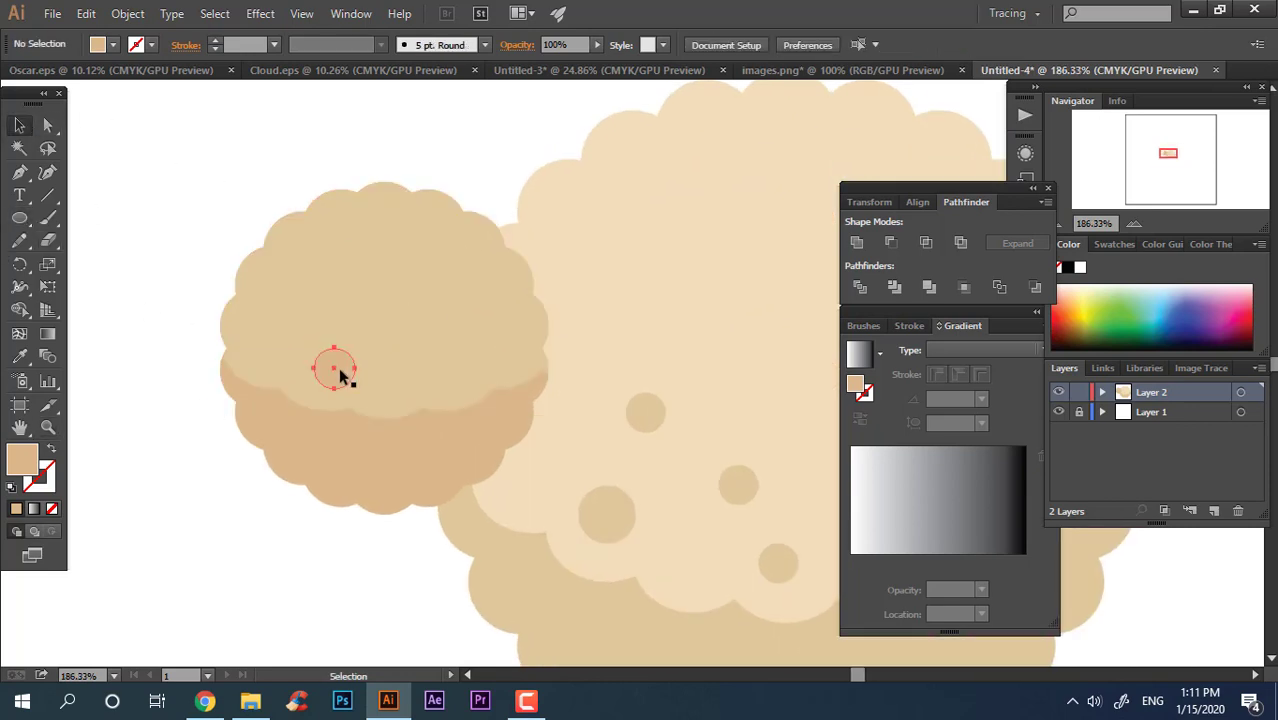
- Copy the brown spot twice on the small scalloped shape, scaling down the copy near its centre
drag(528, 373, 452, 379)
drag(451, 379, 407, 328)
click(234, 277)
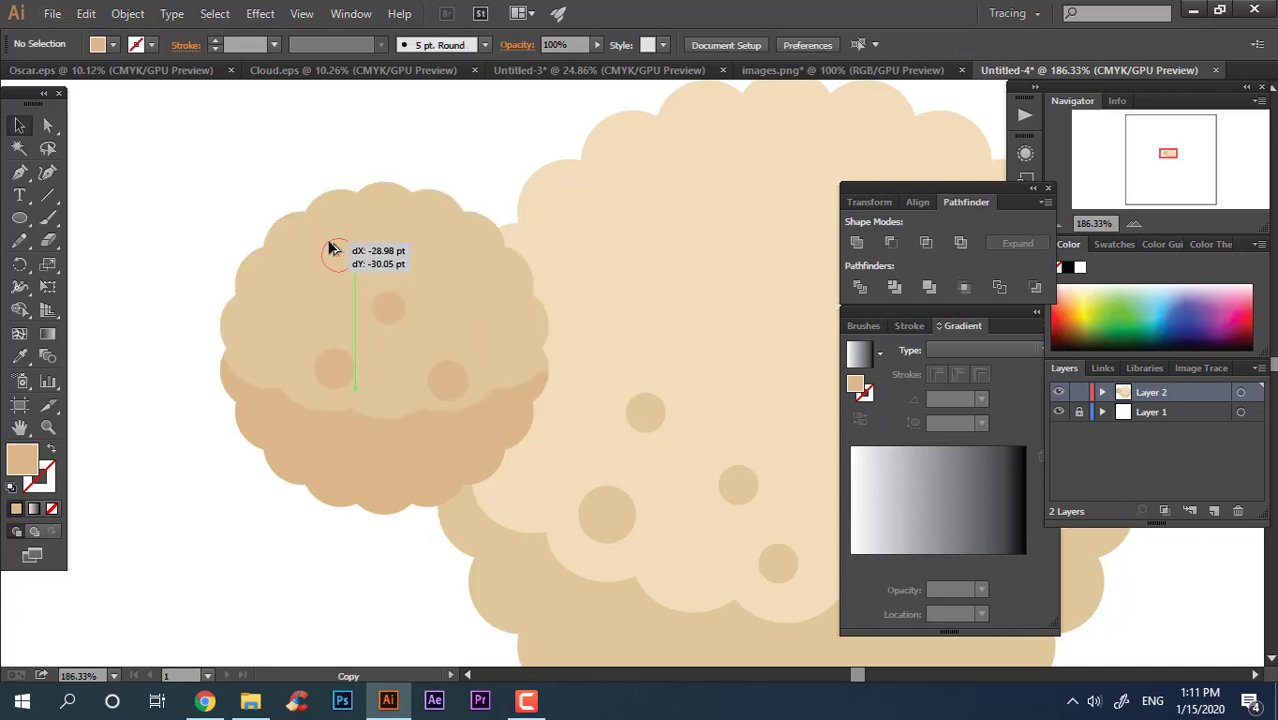
- Copy a spot to the small shape's upper area, recolour it with the large shape's light beige, and duplicate it into three spots
drag(333, 250, 334, 251)
click(552, 248)
click(20, 125)
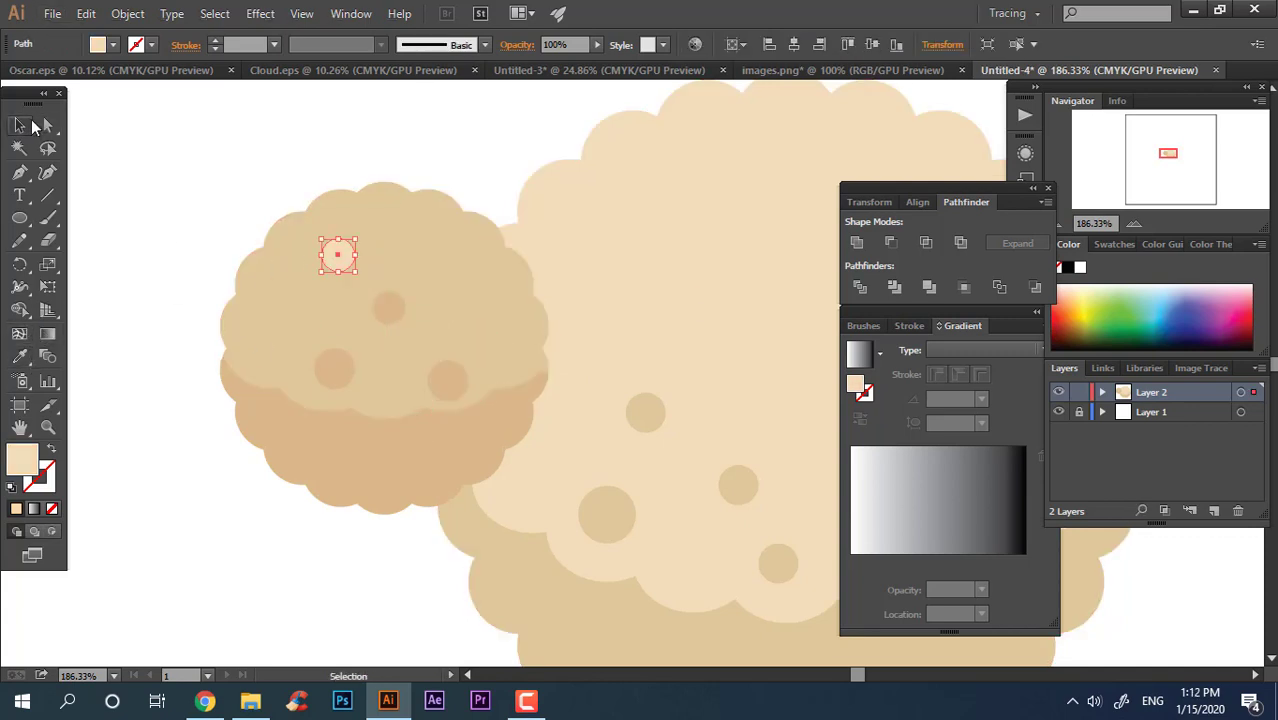
click(186, 192)
drag(405, 217, 445, 285)
click(427, 141)
- Draw a tall rectangle over the small scalloped shape's lower part, extending below it, and set its fill to peach EFBDA5
key(z)
drag(468, 141, 262, 278)
key(space)
drag(481, 332, 493, 368)
drag(330, 323, 499, 350)
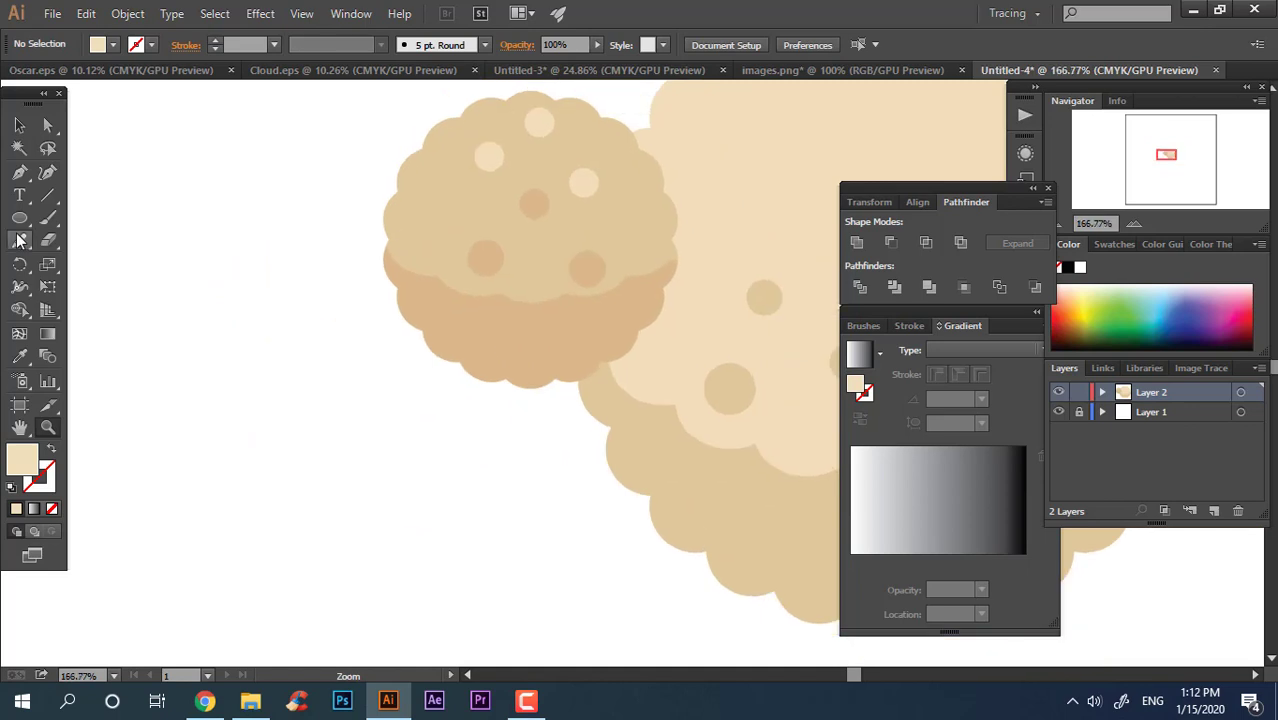
drag(20, 219, 576, 341)
mouse_move(448, 266)
mouse_down()
mouse_move(648, 543)
mouse_move(631, 550)
mouse_up()
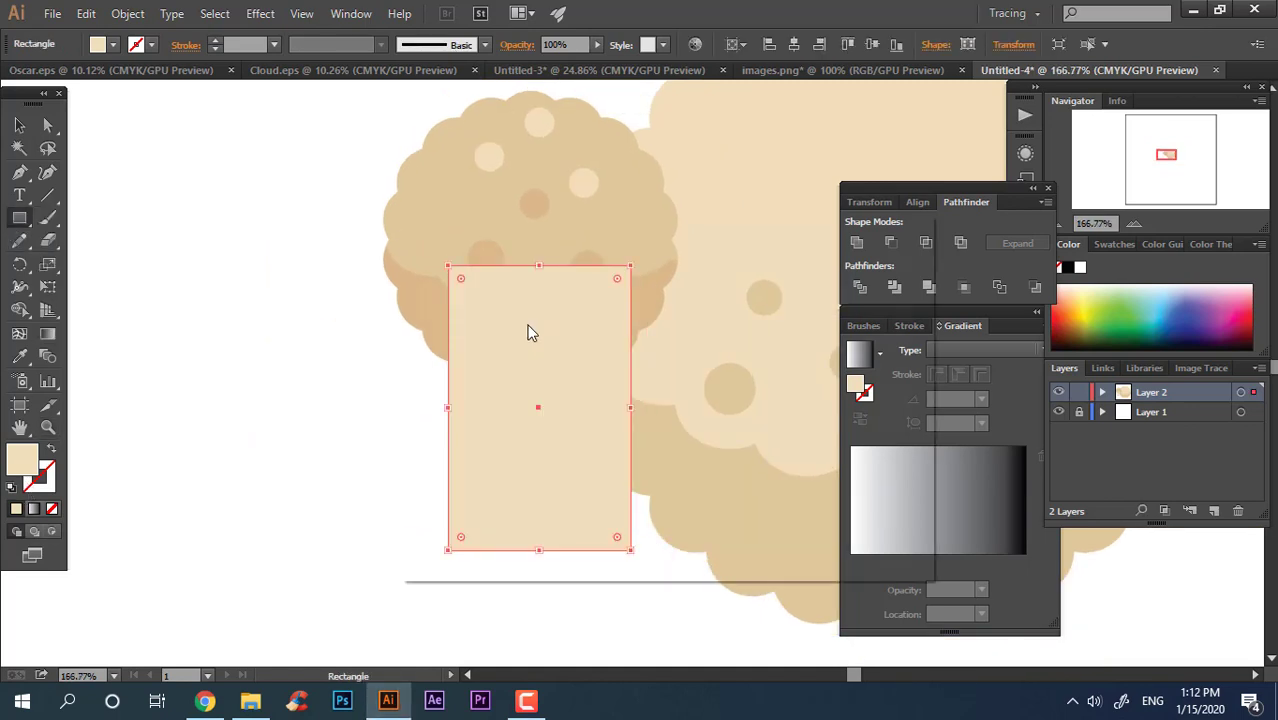
click(690, 499)
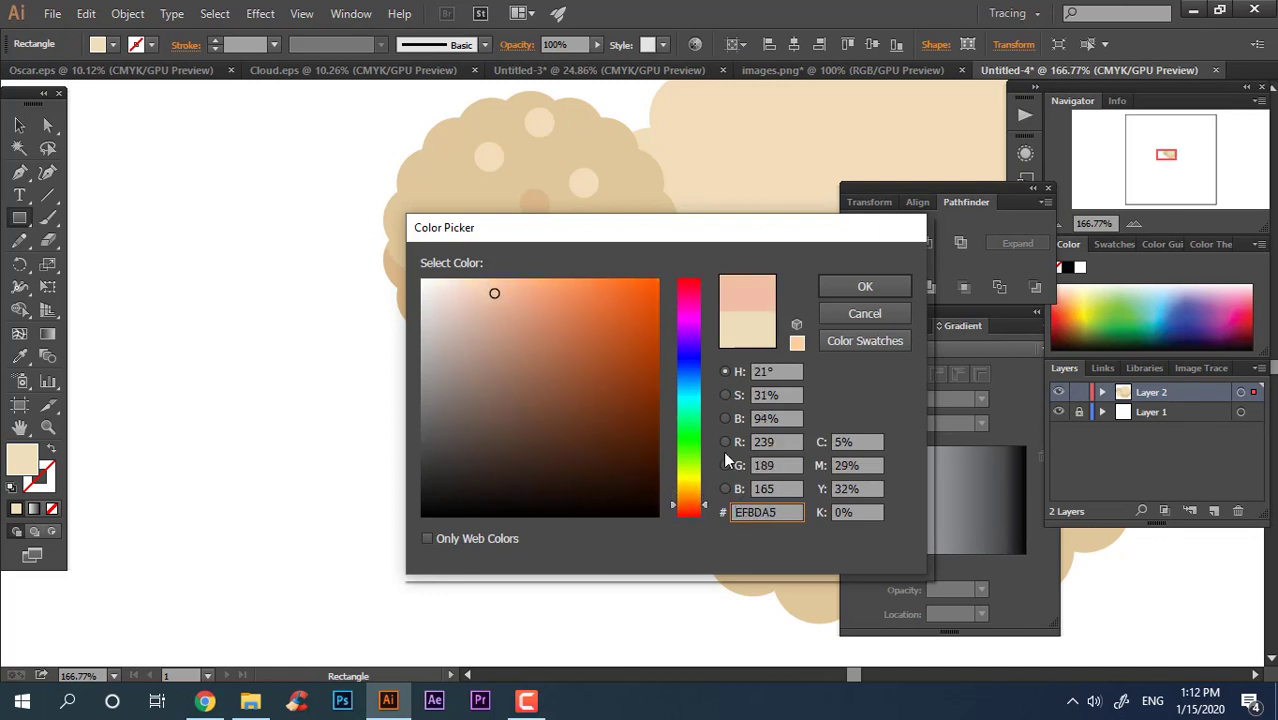
click(862, 288)
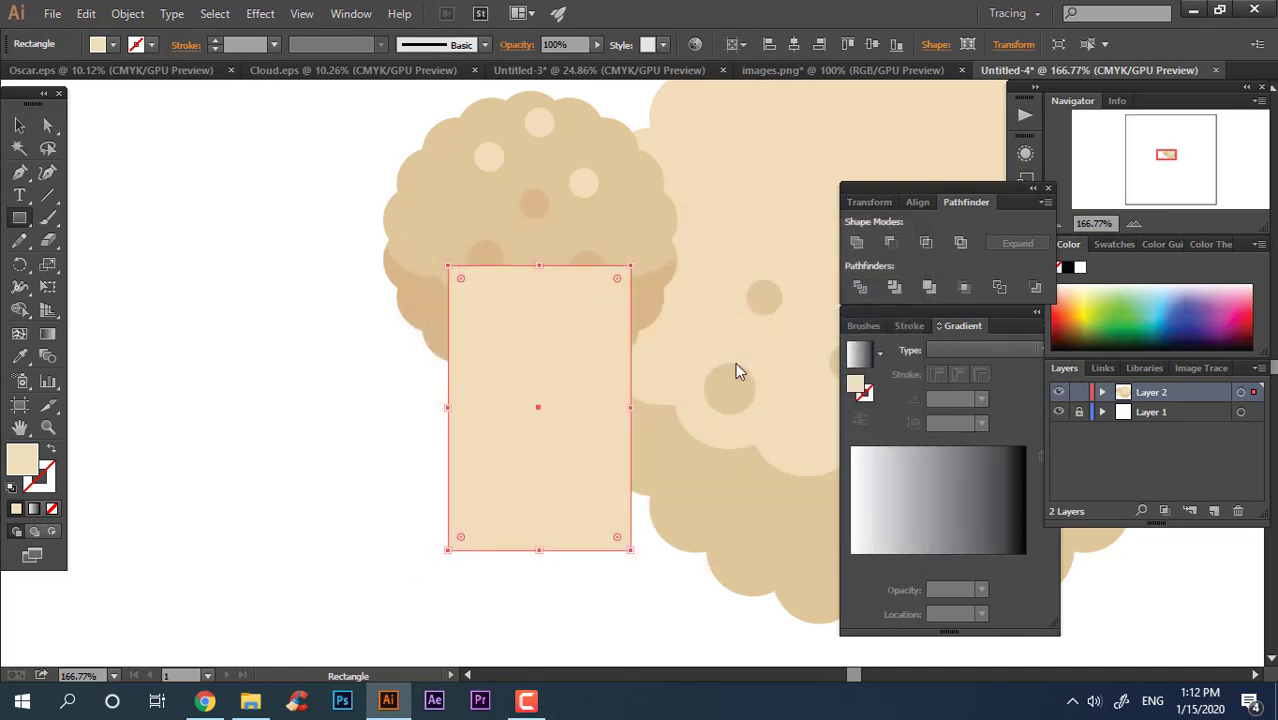
- Round only the peach rectangle's two lower corners to a 58.46 pt radius, making a semicircular bottom end
click(47, 125)
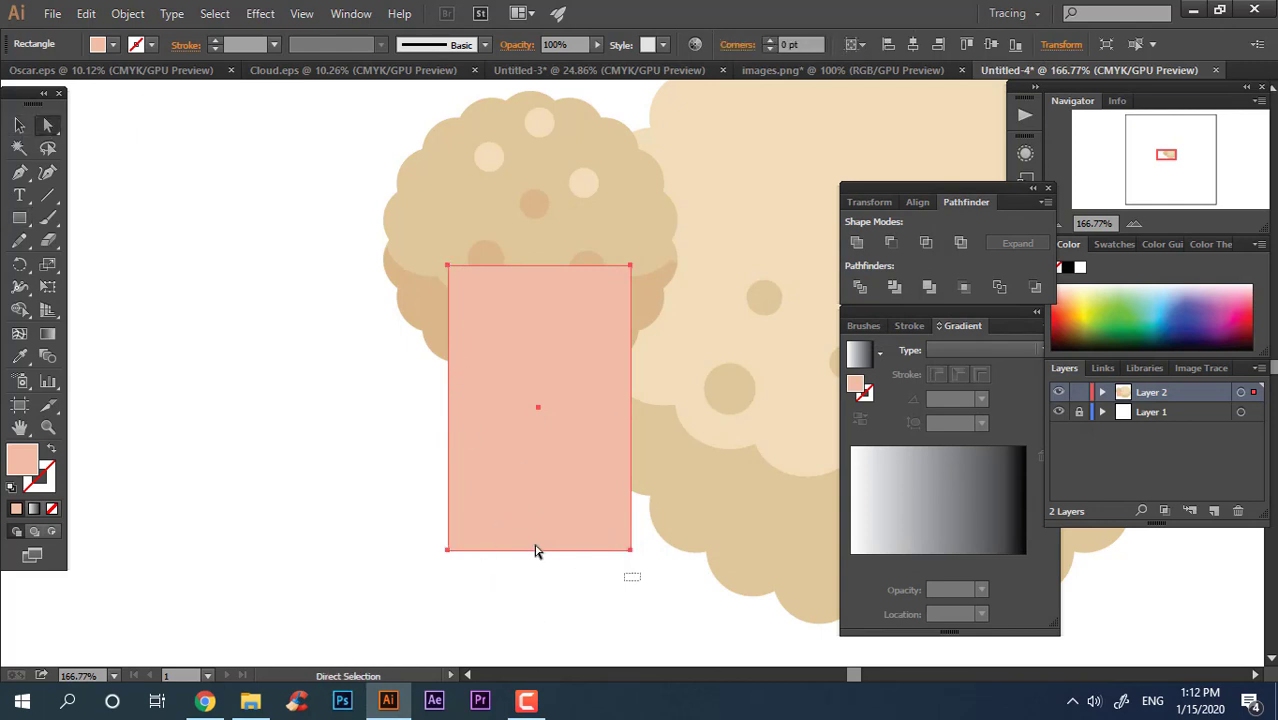
drag(465, 536, 657, 206)
key(ctrl+z)
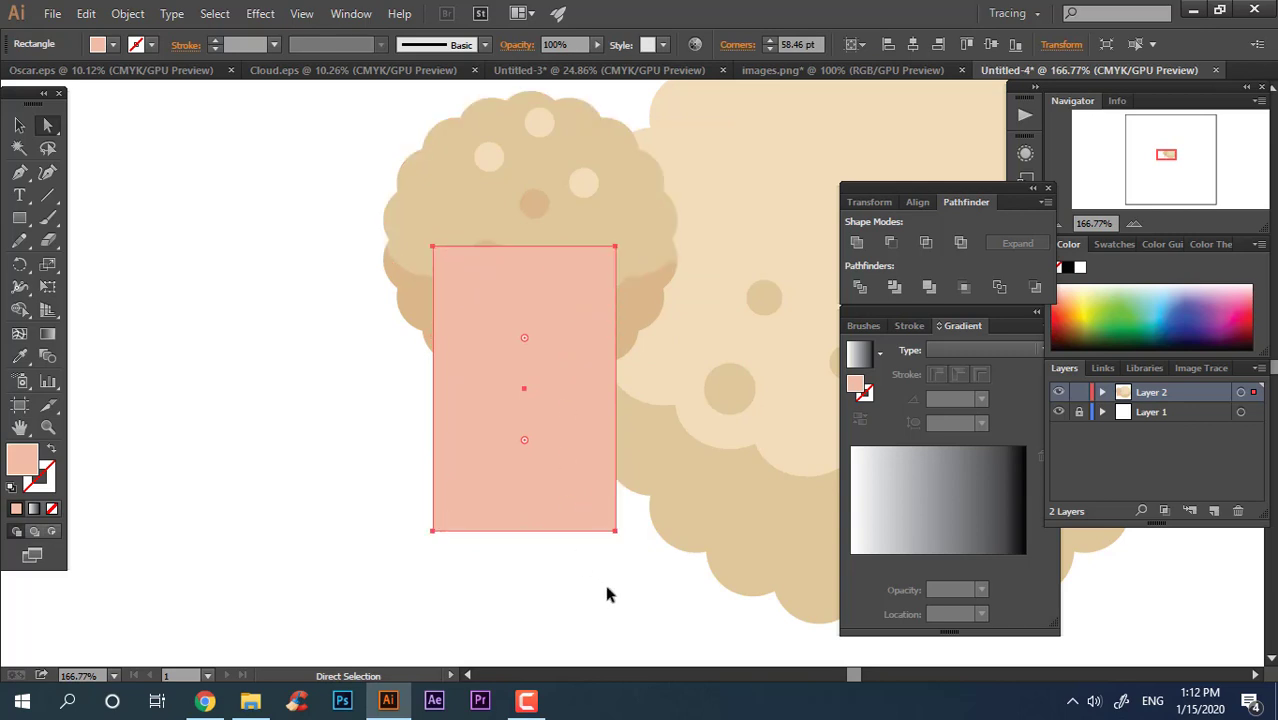
drag(390, 490, 385, 517)
shift+click(434, 531)
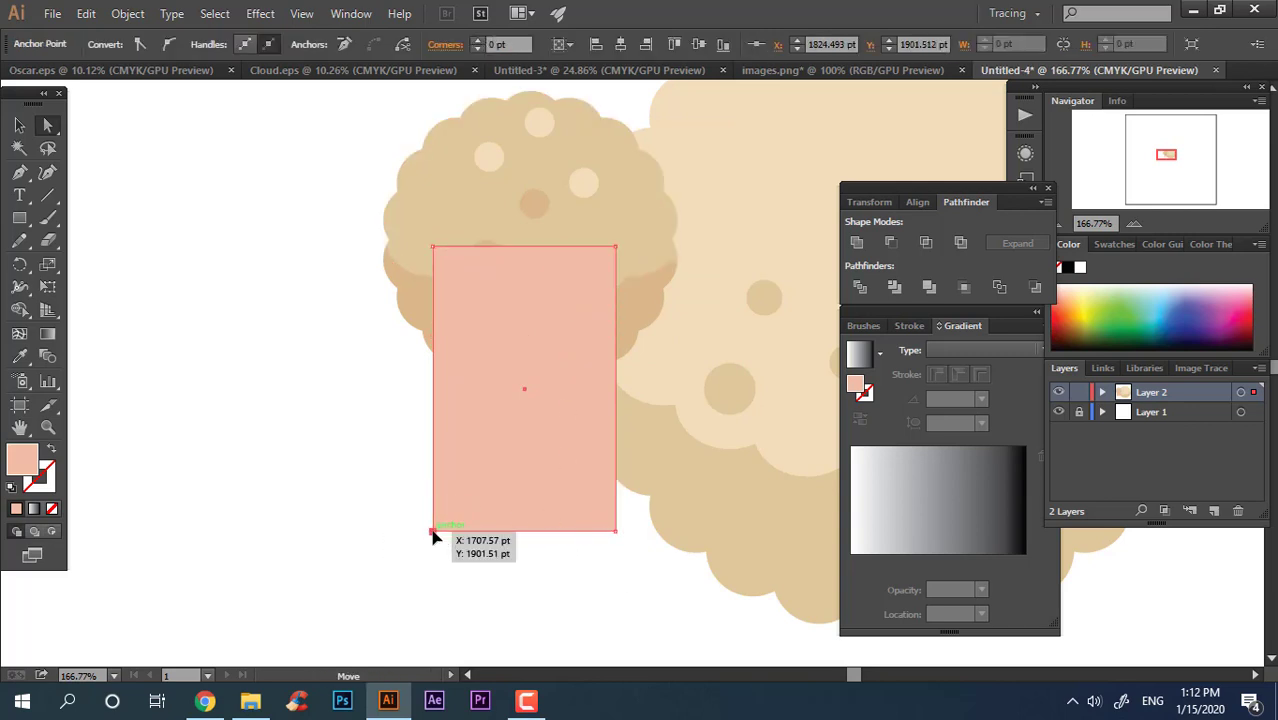
drag(603, 519, 578, 158)
- Change the rounded peach shape's fill to light orange EFBF9E
double_click(24, 459)
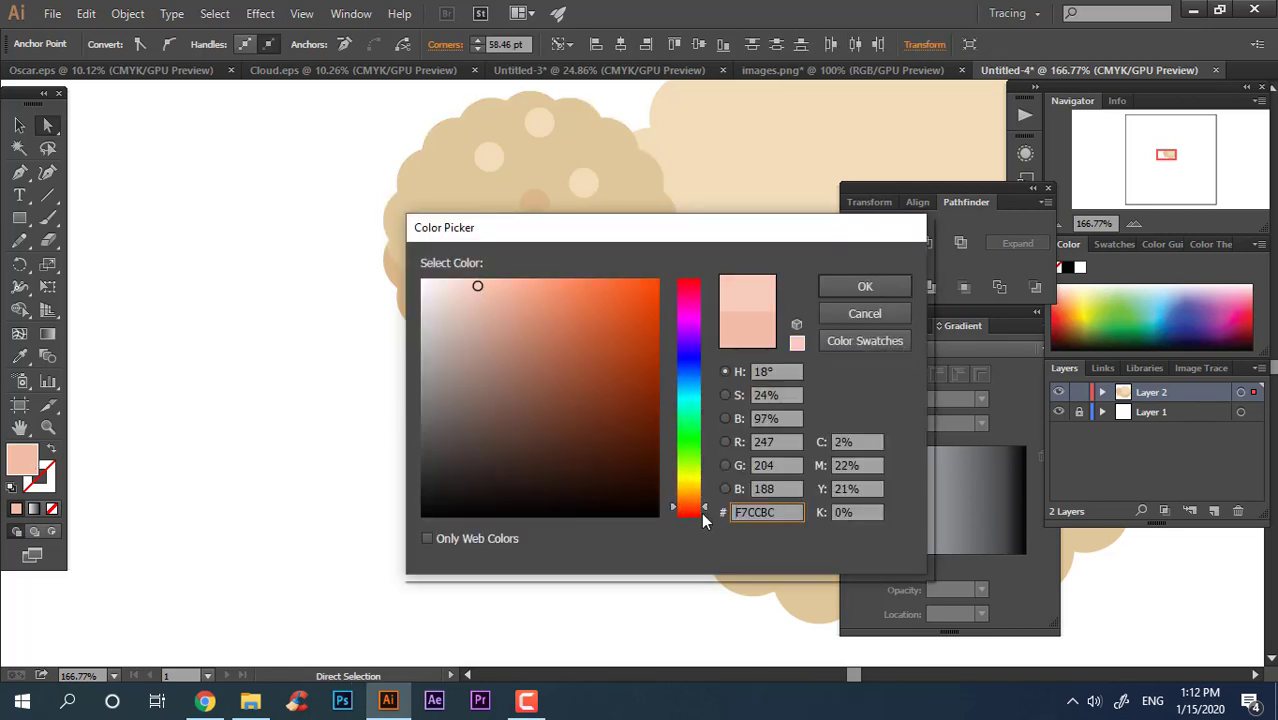
drag(701, 512, 698, 511)
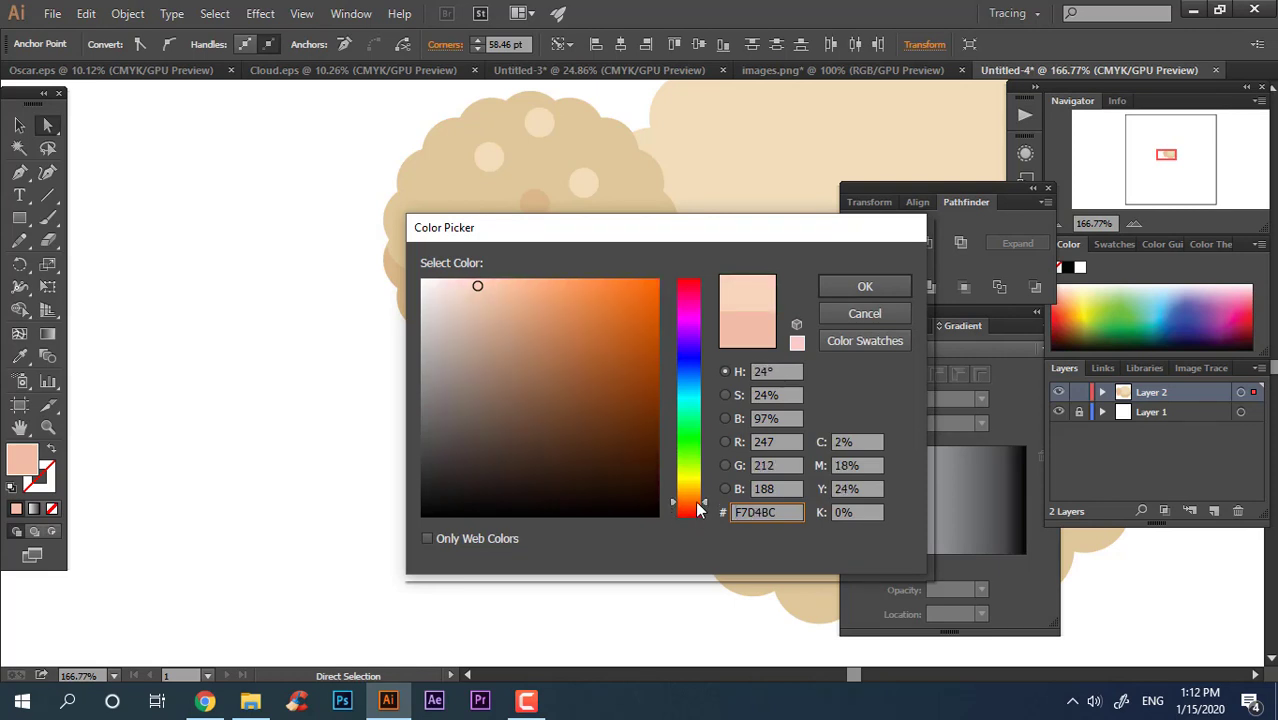
drag(482, 287, 502, 292)
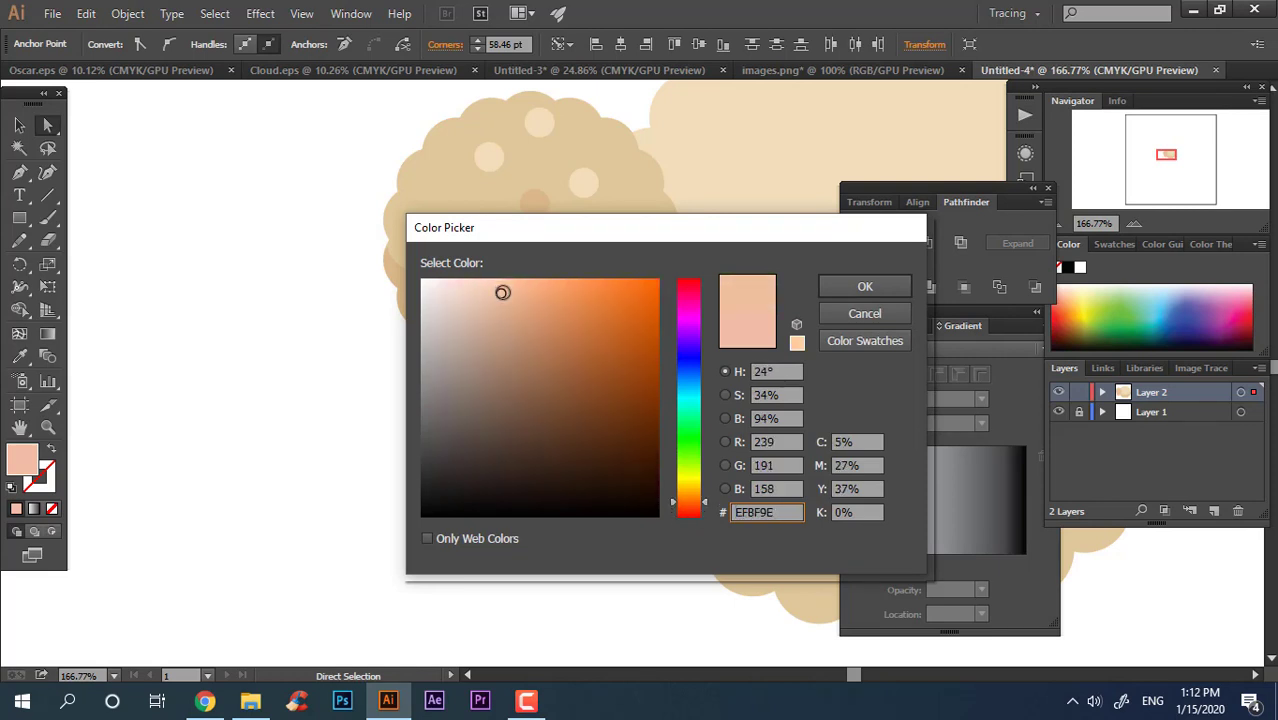
click(882, 292)
- Send the rounded face shape behind the scalloped shapes and shift it slightly left under the small one
click(20, 125)
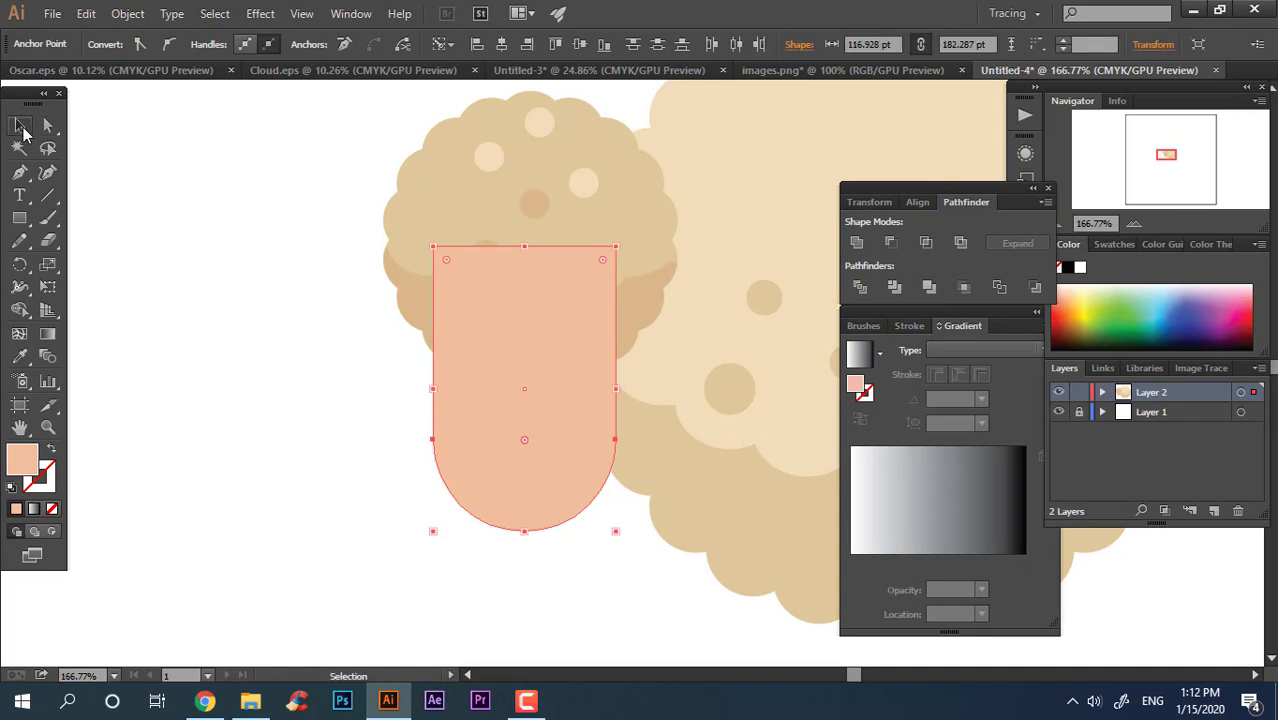
key(ctrl+shift+bracketleft)
click(507, 543)
drag(493, 510, 472, 510)
click(580, 562)
click(562, 506)
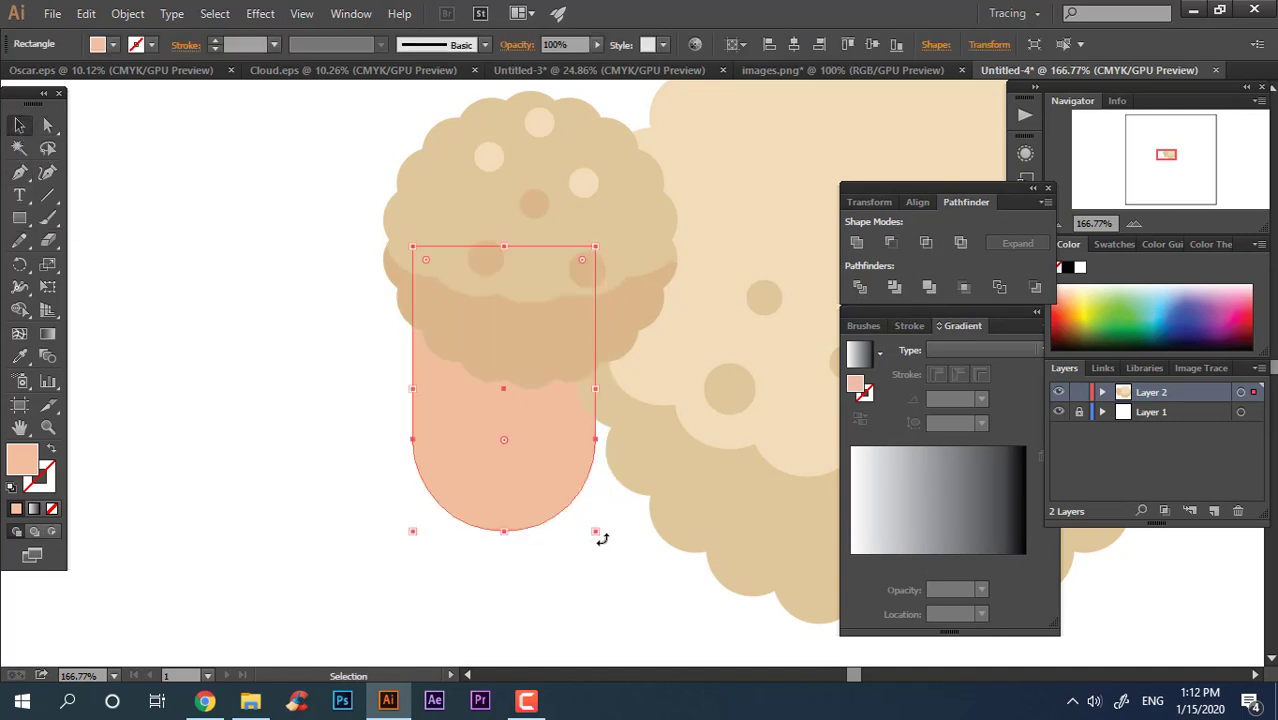
- Rotate the face shape clockwise so its round end points down-left, and reposition it beneath the small scalloped shape
drag(602, 539, 512, 577)
click(545, 606)
drag(522, 470, 505, 461)
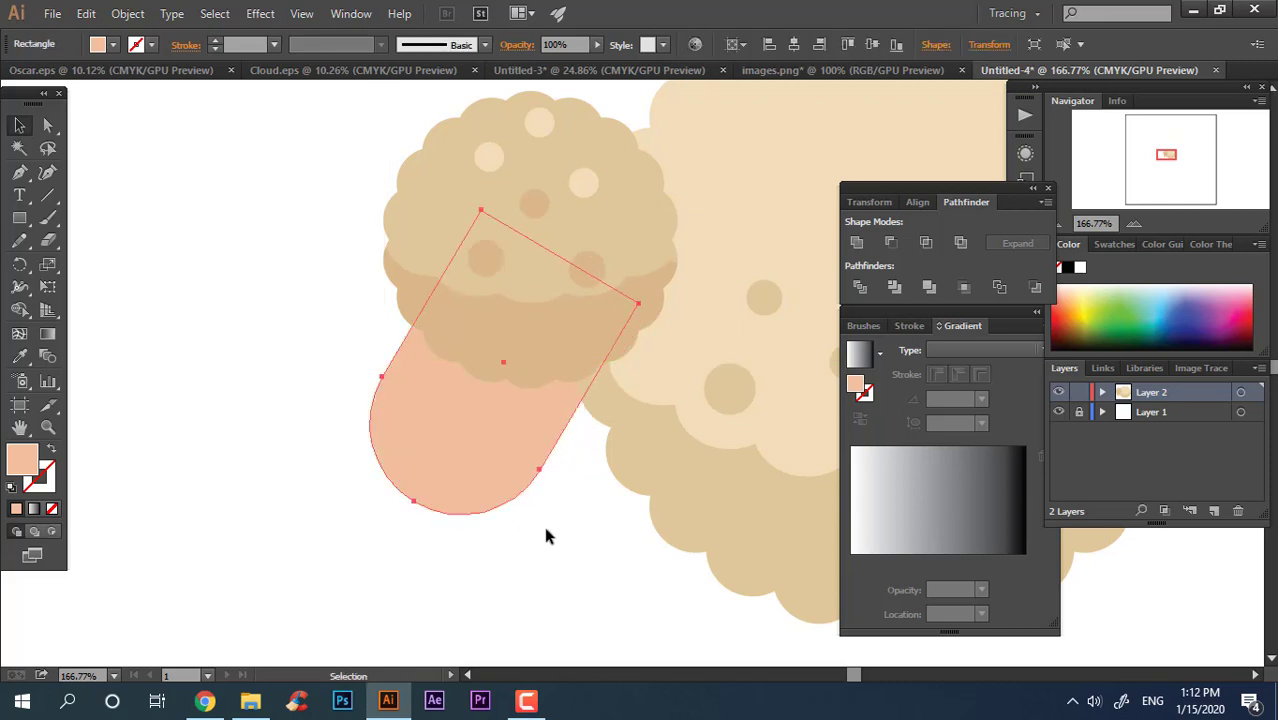
click(545, 530)
- Set the tilted face shape's fill to EDC49F
key(z)
drag(509, 508, 148, 472)
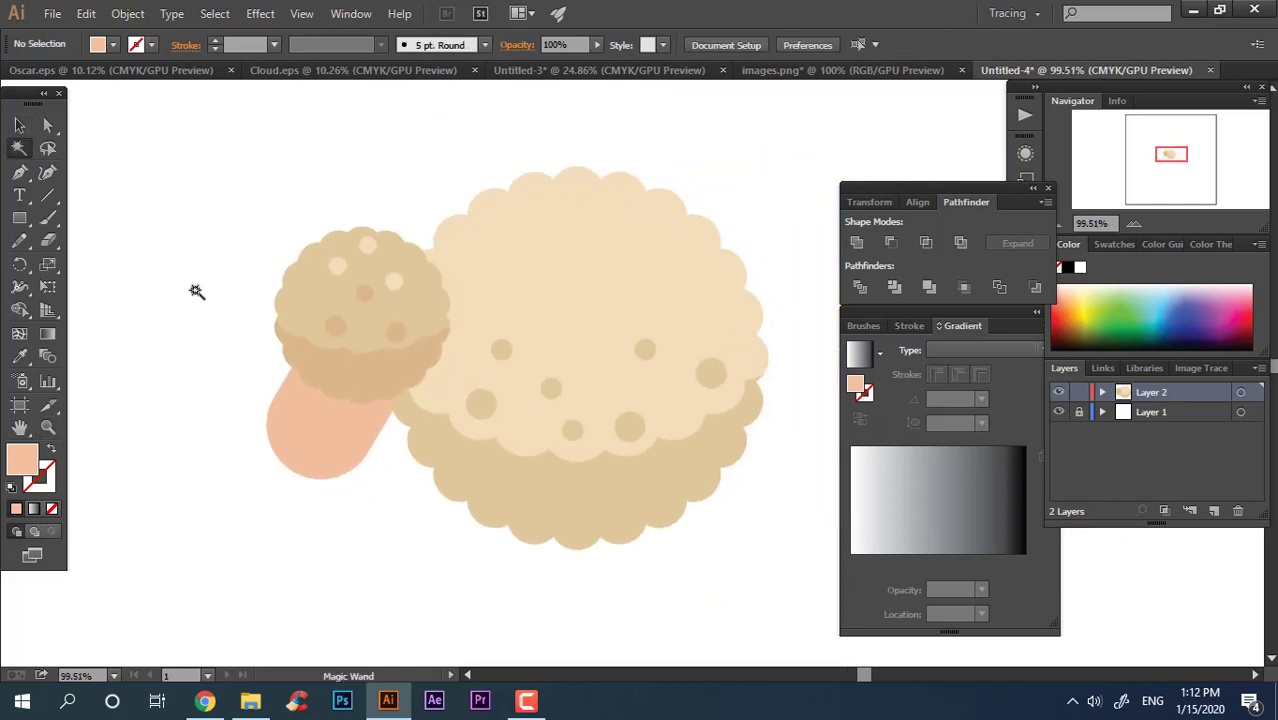
click(32, 124)
click(365, 451)
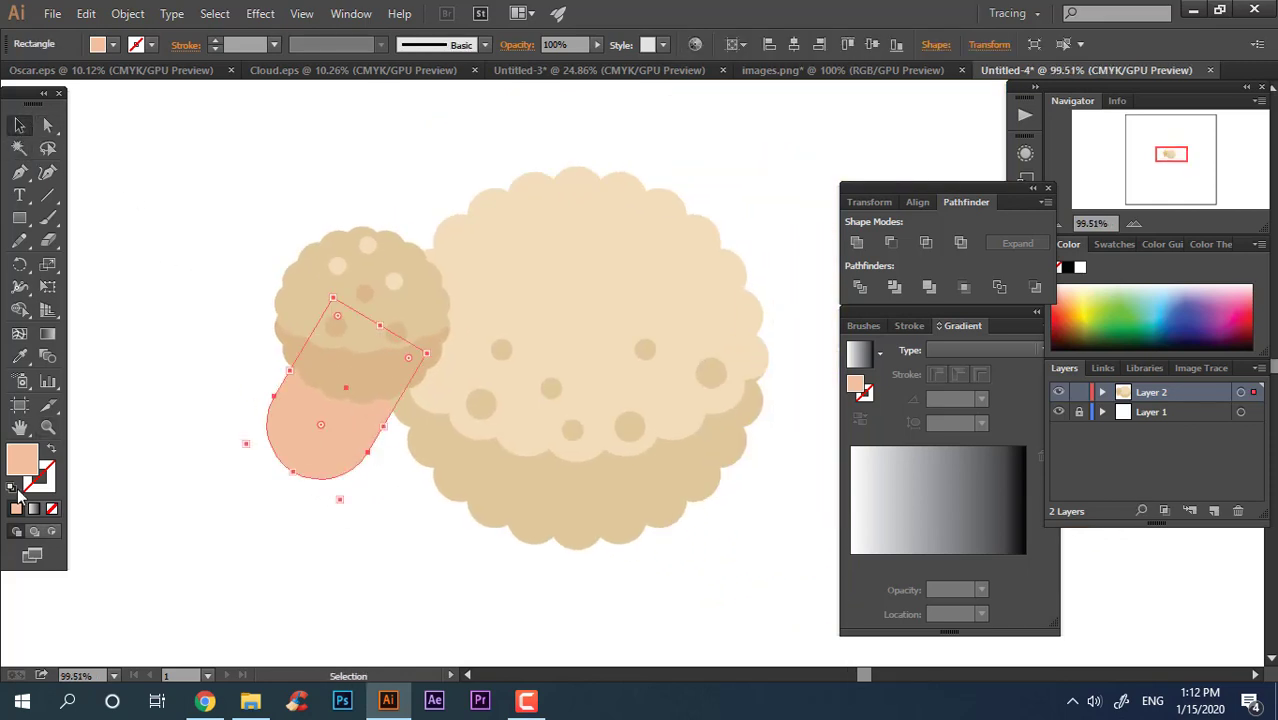
double_click(36, 464)
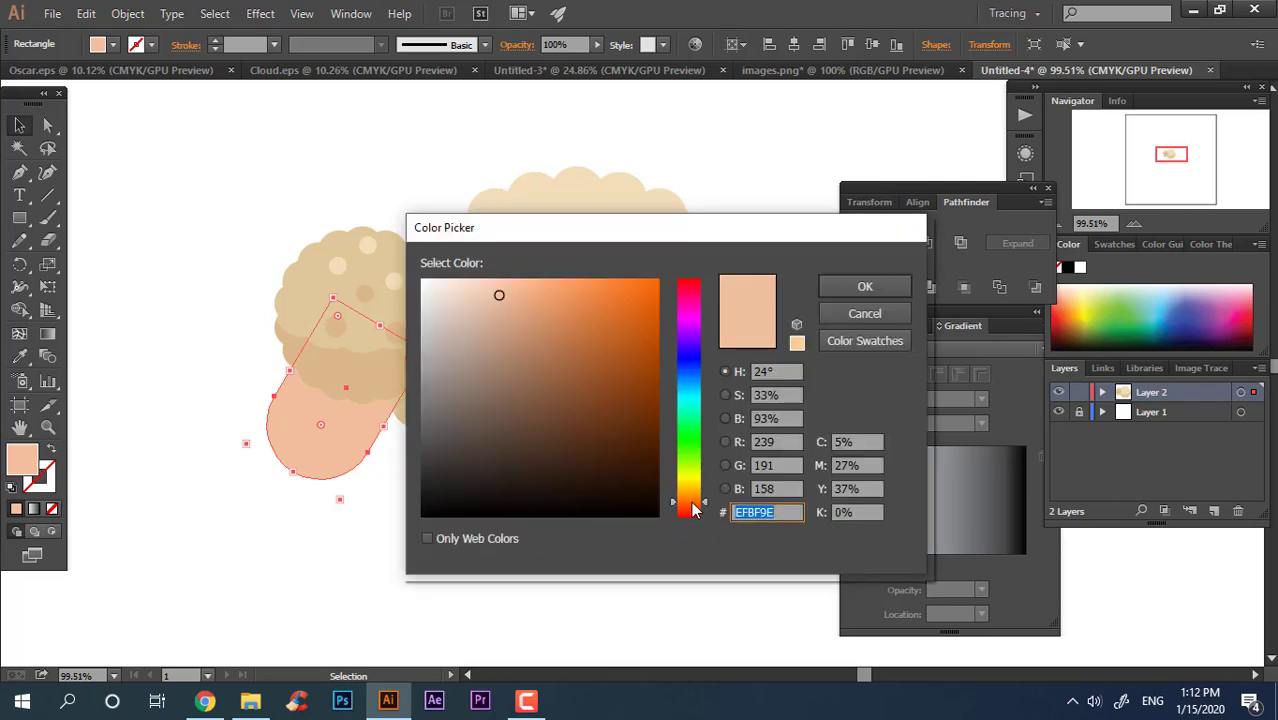
click(868, 287)
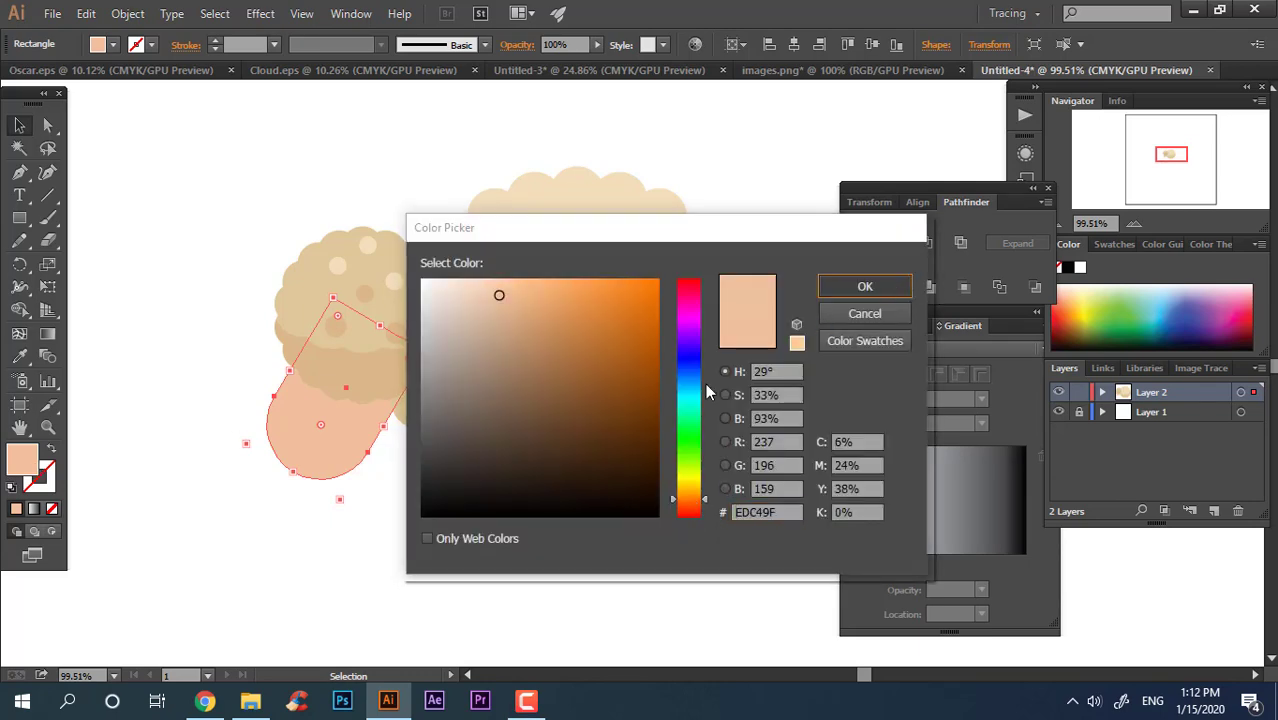
click(371, 527)
- Draw an eye circle on the upper face, overlapping the small scalloped shape's lower edge, and fill it white
key(space)
drag(376, 532, 456, 532)
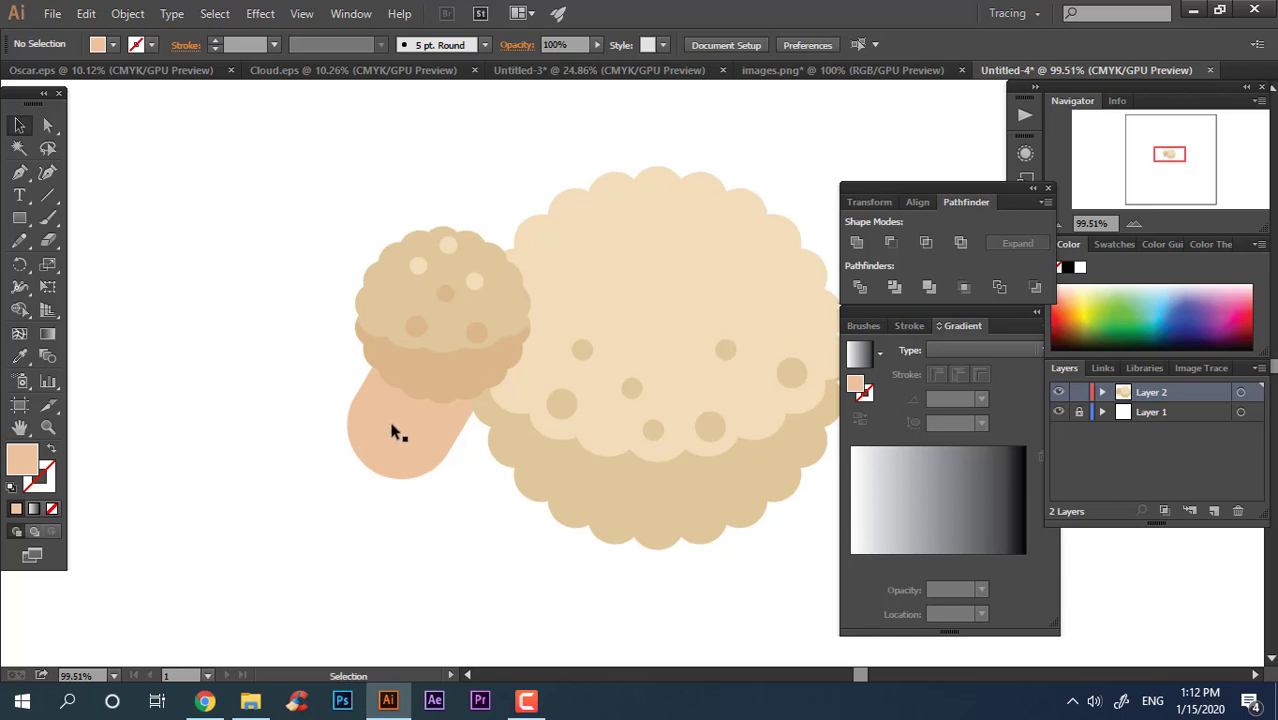
key(z)
drag(390, 425, 648, 628)
drag(19, 218, 100, 265)
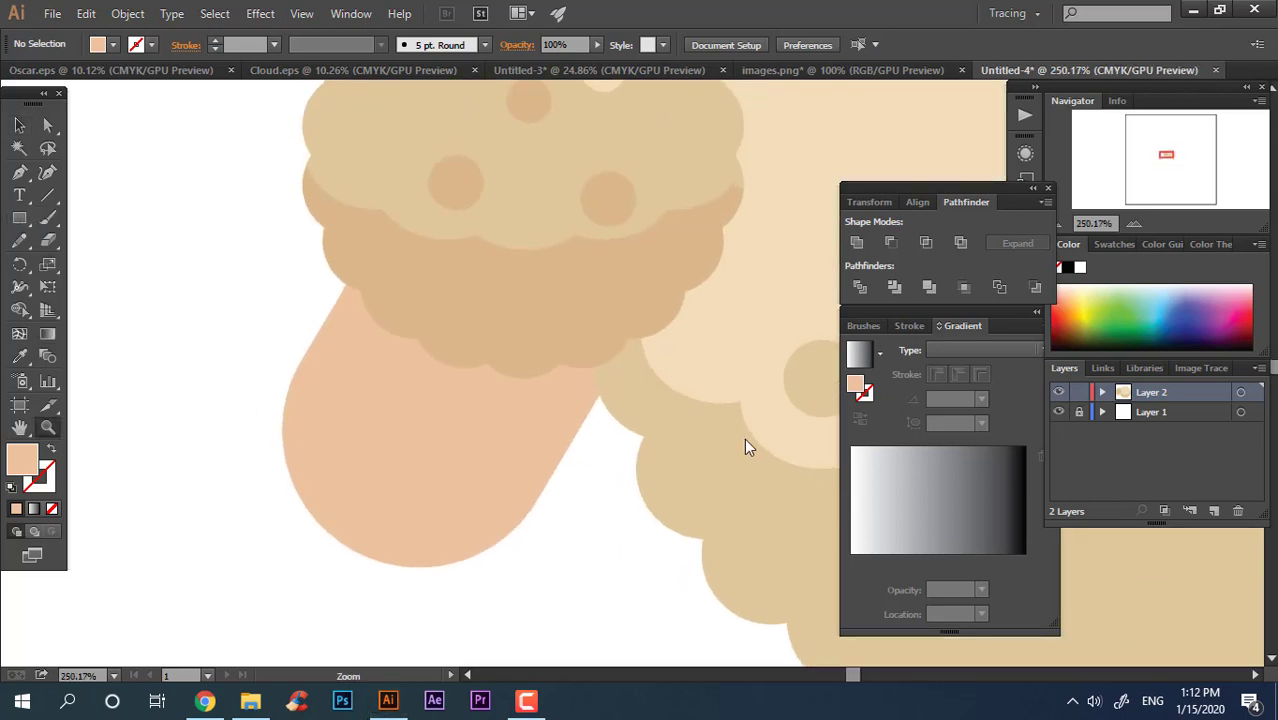
drag(434, 313, 521, 424)
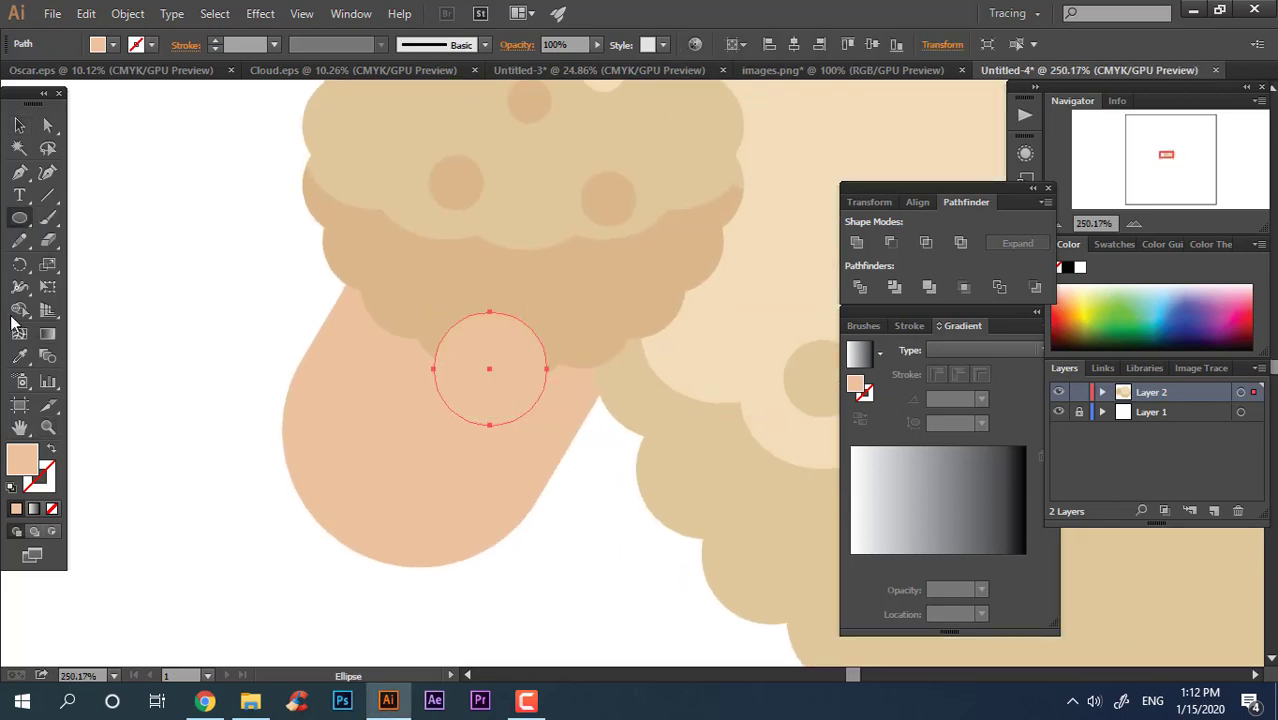
click(20, 357)
click(133, 342)
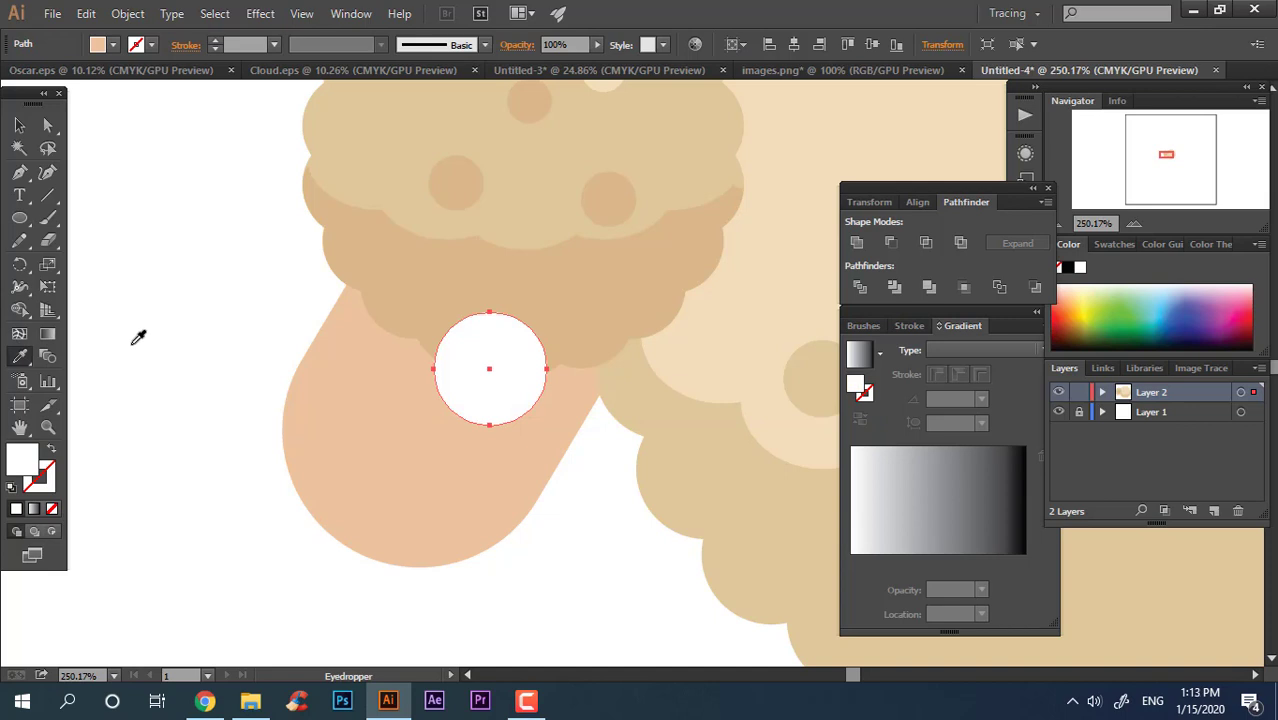
- Copy the white eye circle directly to its left and arrange both eyes behind the scalloped hair but in front of the face
click(80, 187)
drag(465, 366, 353, 346)
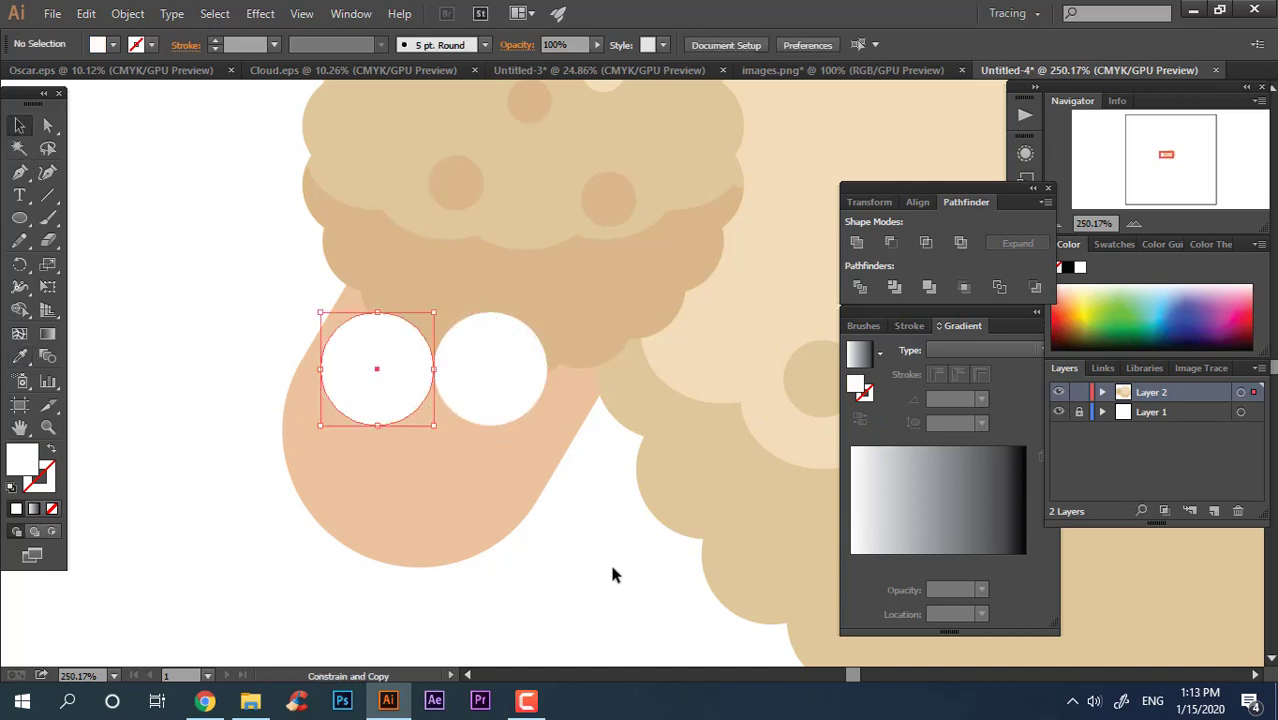
click(508, 405)
shift+click(338, 371)
key(ctrl+shift+bracketleft)
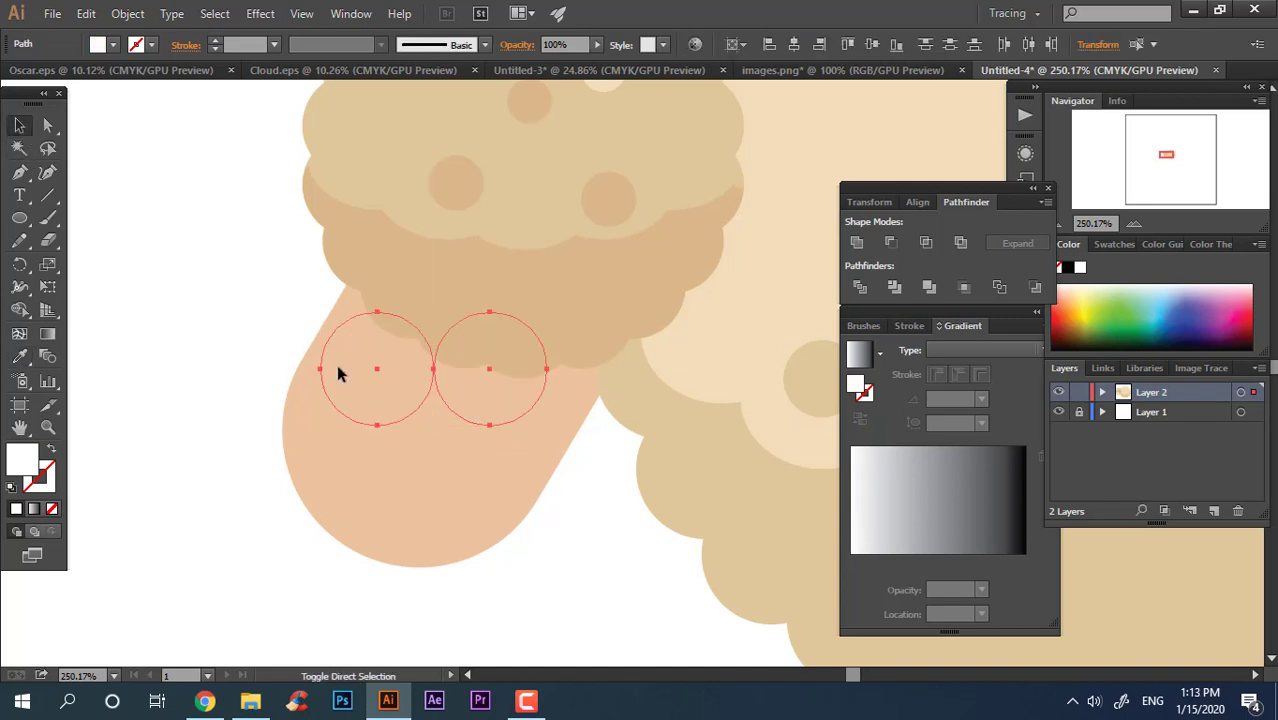
key(ctrl+bracketright)
click(632, 504)
- Rotate both white eye circles together to match the face's tilt, tucking their upper parts under the scalloped hair
key(z)
key(space)
drag(630, 502, 324, 328)
drag(351, 261, 418, 533)
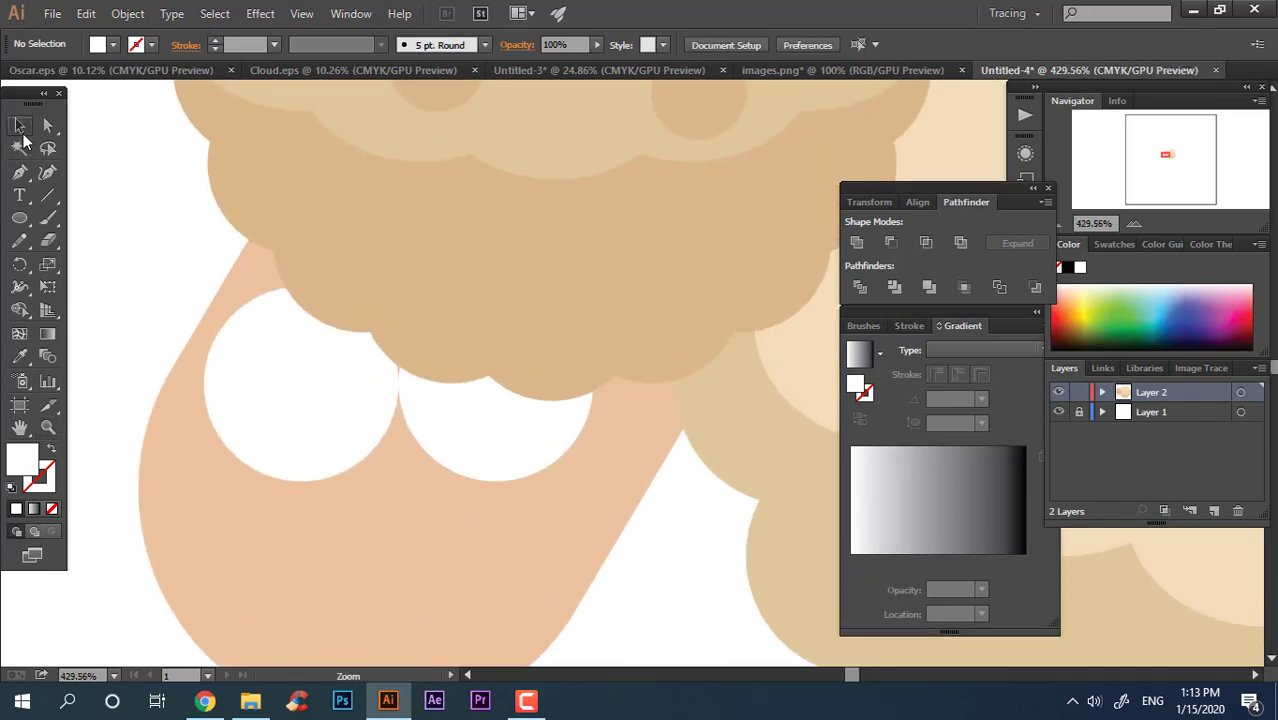
click(20, 127)
click(351, 394)
shift+click(476, 445)
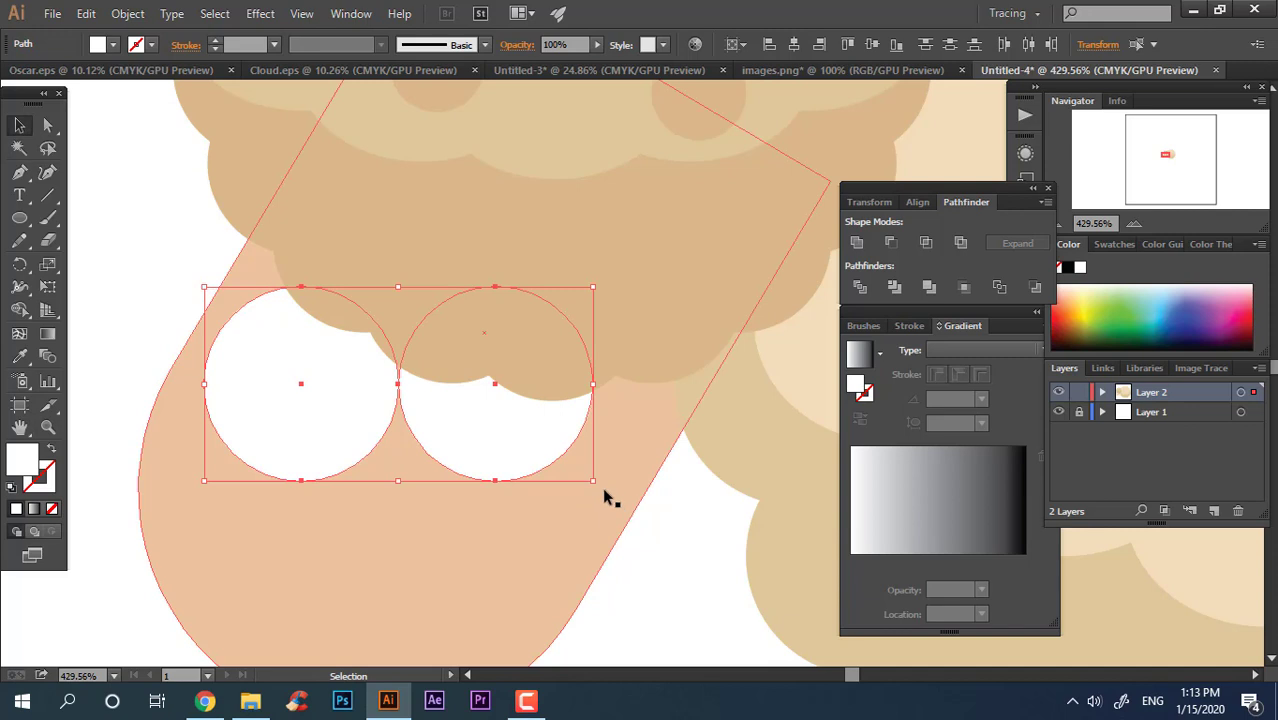
click(605, 500)
click(448, 394)
shift+click(267, 398)
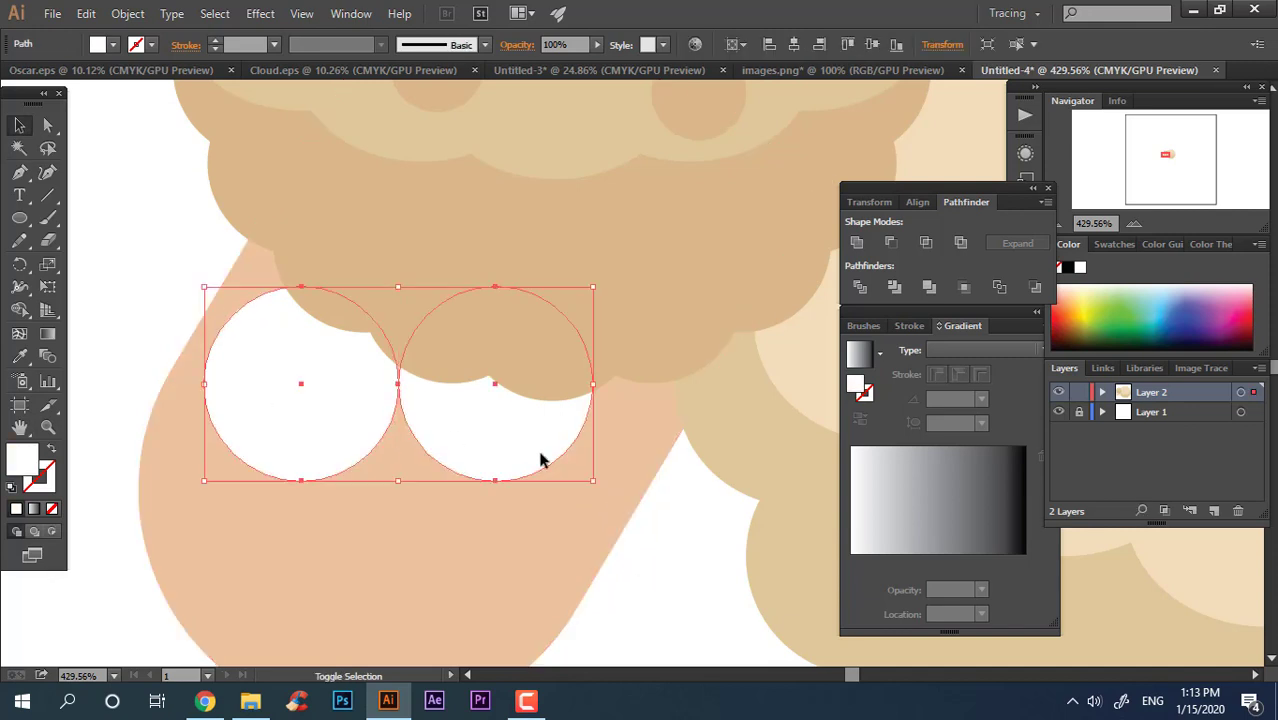
drag(602, 486, 545, 469)
click(680, 543)
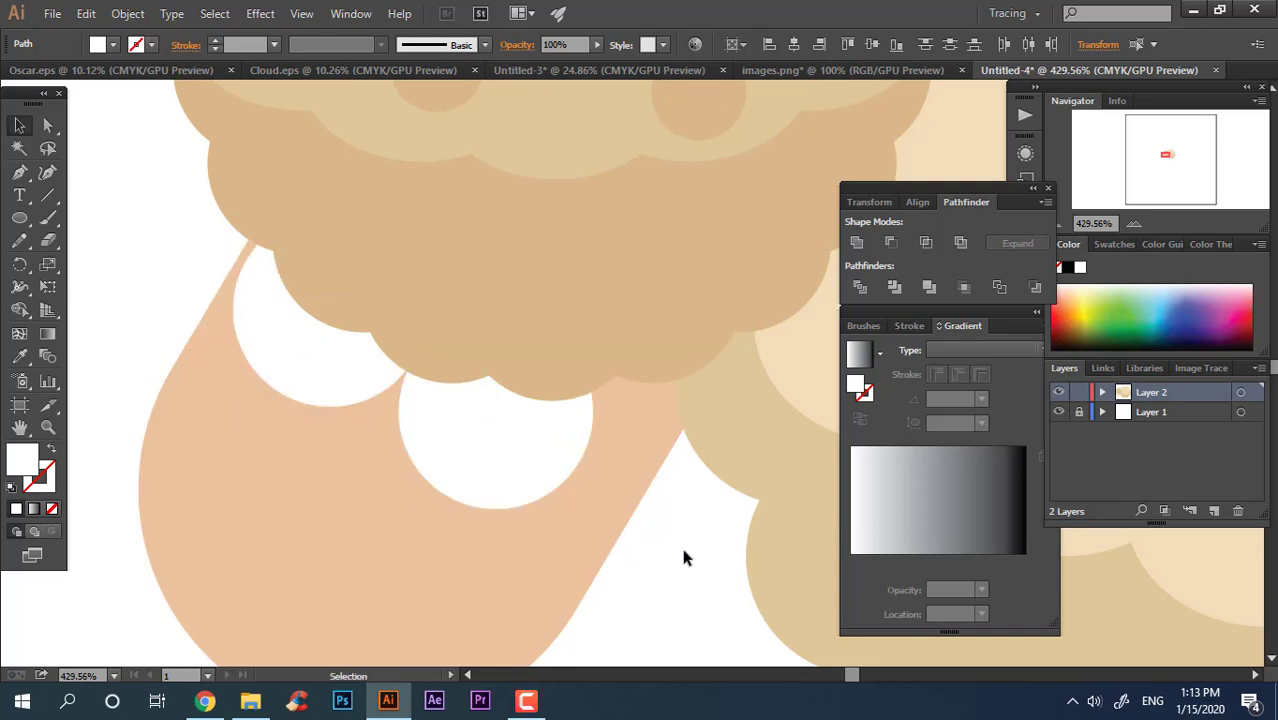
- Make a smaller concentric copy of the right eye's white circle as a pupil and fill it dark brown 493D36
drag(627, 515, 439, 343)
drag(432, 257, 112, 204)
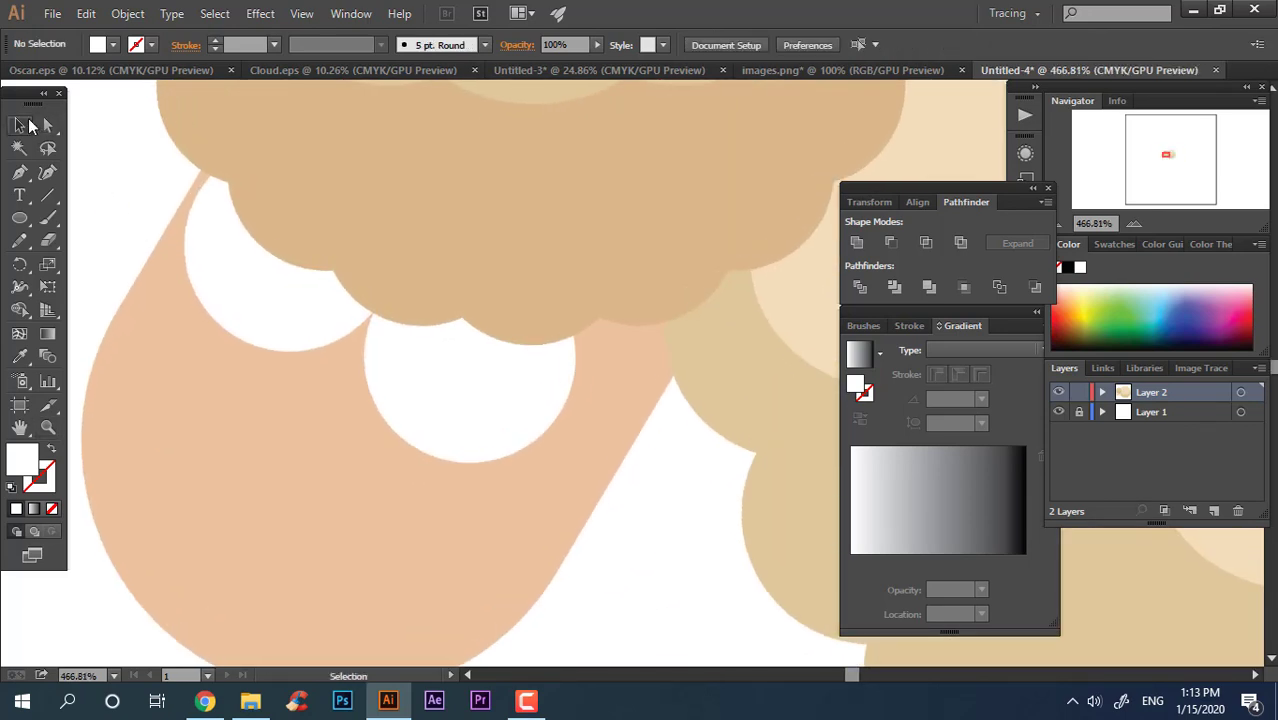
click(519, 426)
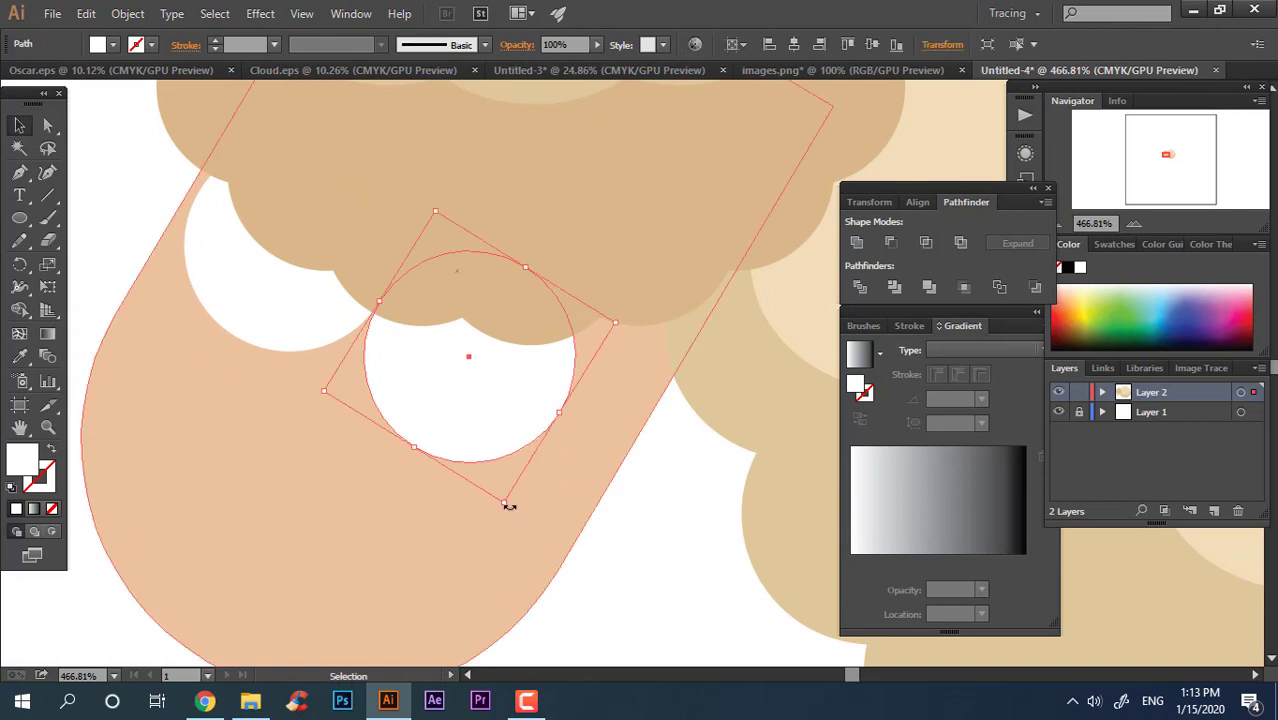
drag(505, 502, 483, 414)
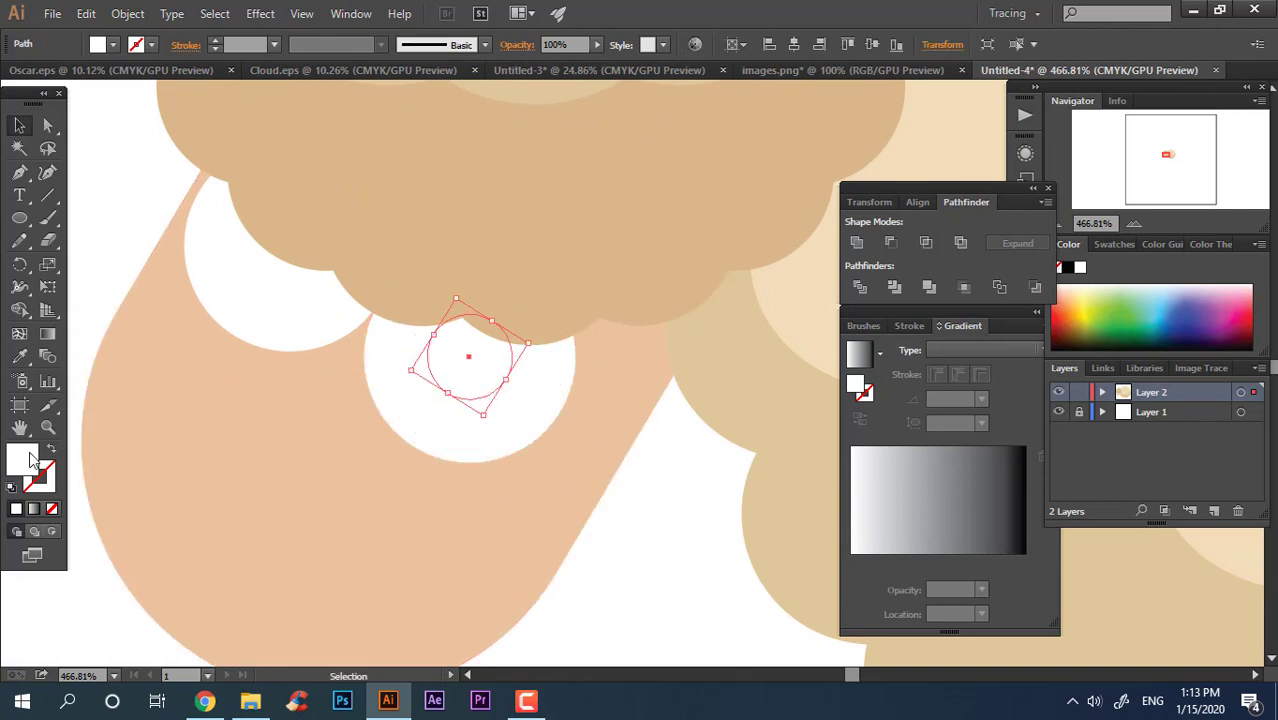
click(485, 448)
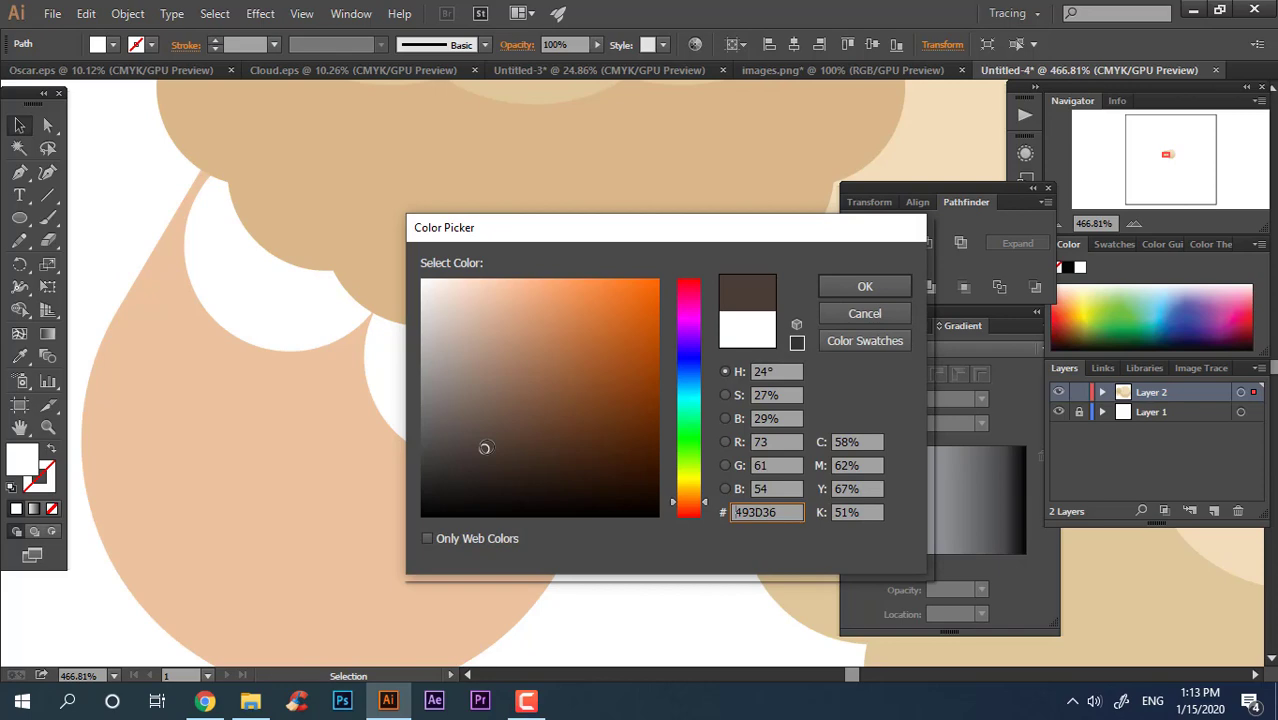
click(865, 287)
- Copy the dark pupil onto the left eye, stacked above the white circle but behind the scalloped hair
drag(310, 277, 284, 273)
key(alt+shift)
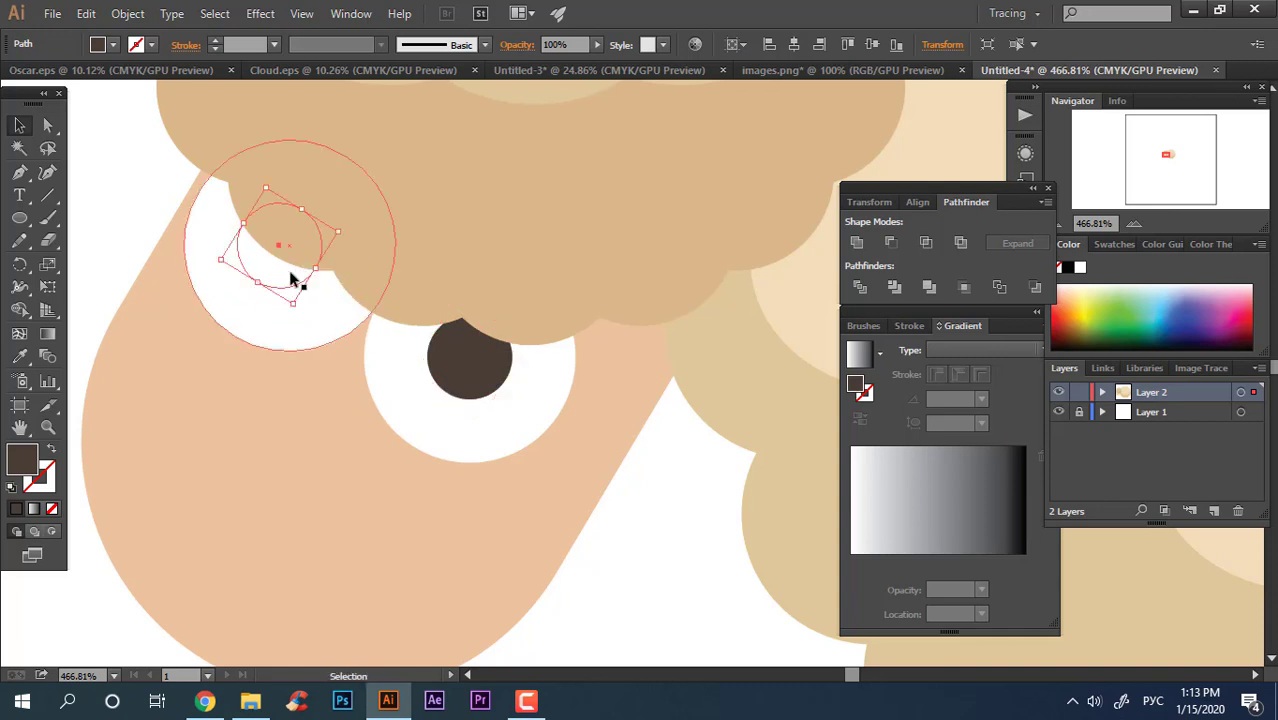
key(ctrl+])
click(677, 523)
- Draw a large dark brown circle on the lower face and move it fully inside the face below the eyes
key(z)
drag(656, 474, 194, 434)
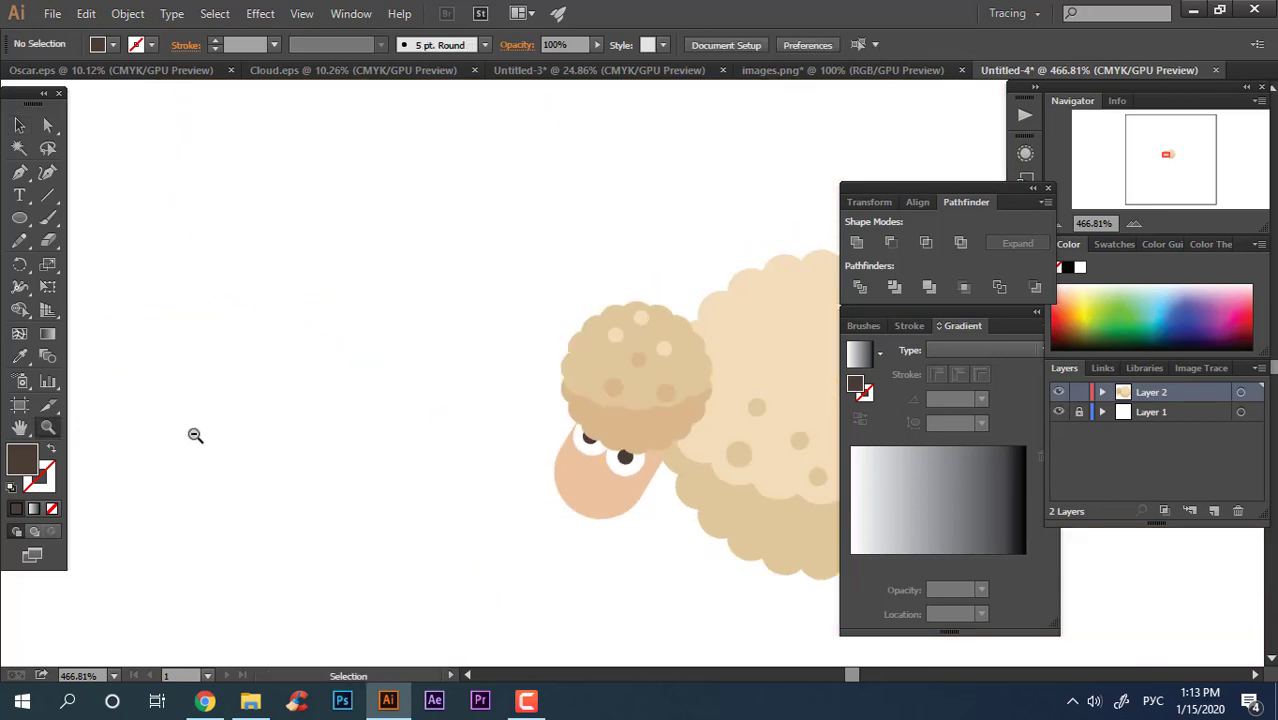
drag(397, 538, 225, 350)
drag(363, 259, 547, 405)
drag(505, 276, 667, 377)
drag(537, 309, 667, 402)
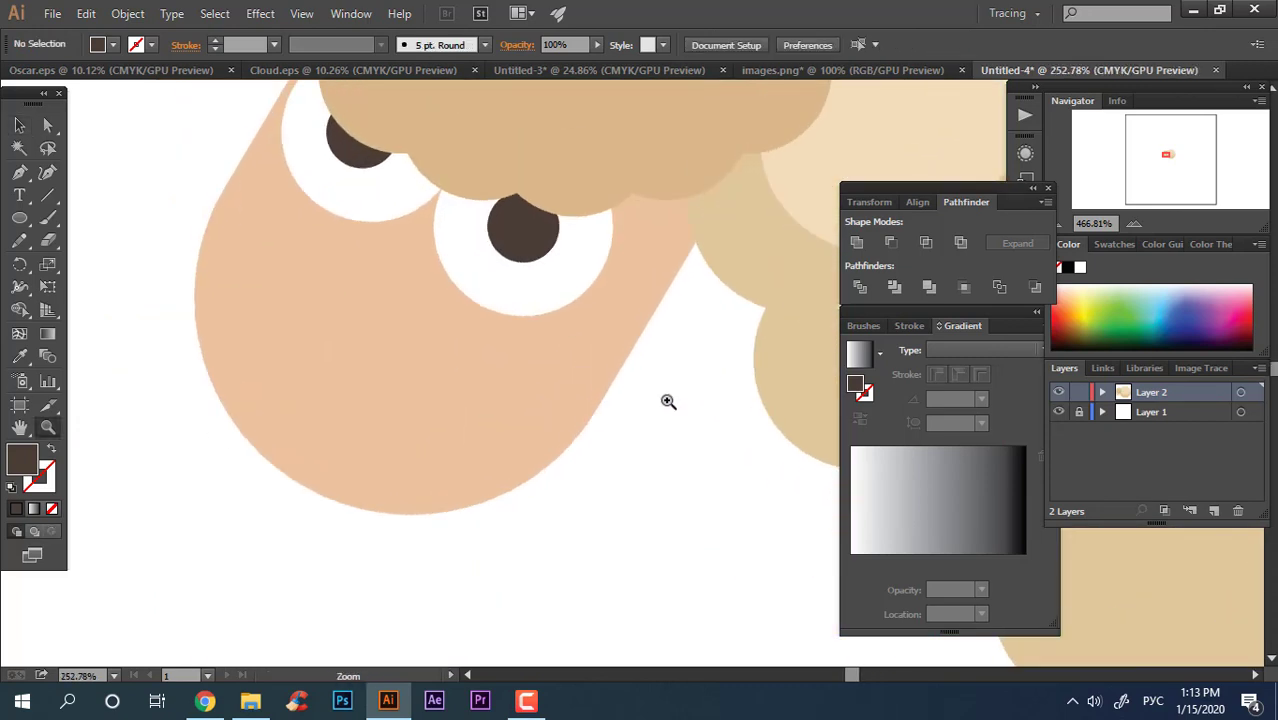
drag(24, 221, 149, 261)
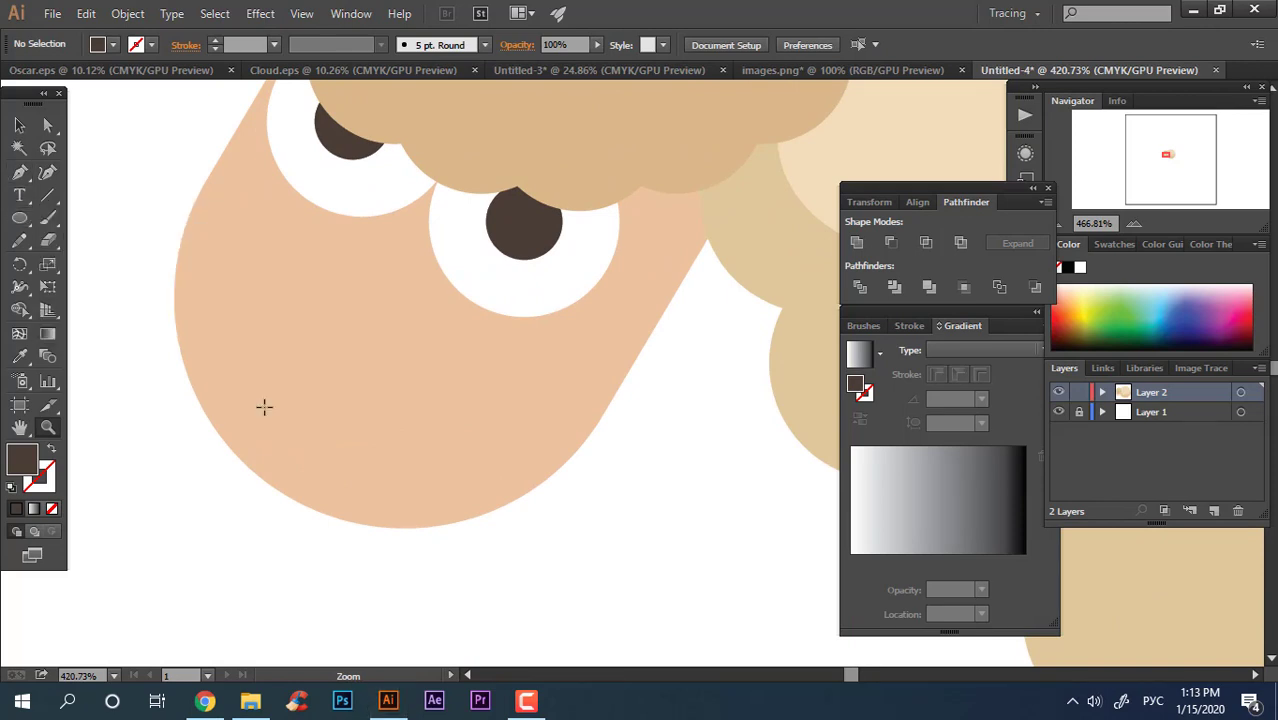
drag(262, 406, 396, 431)
key(v)
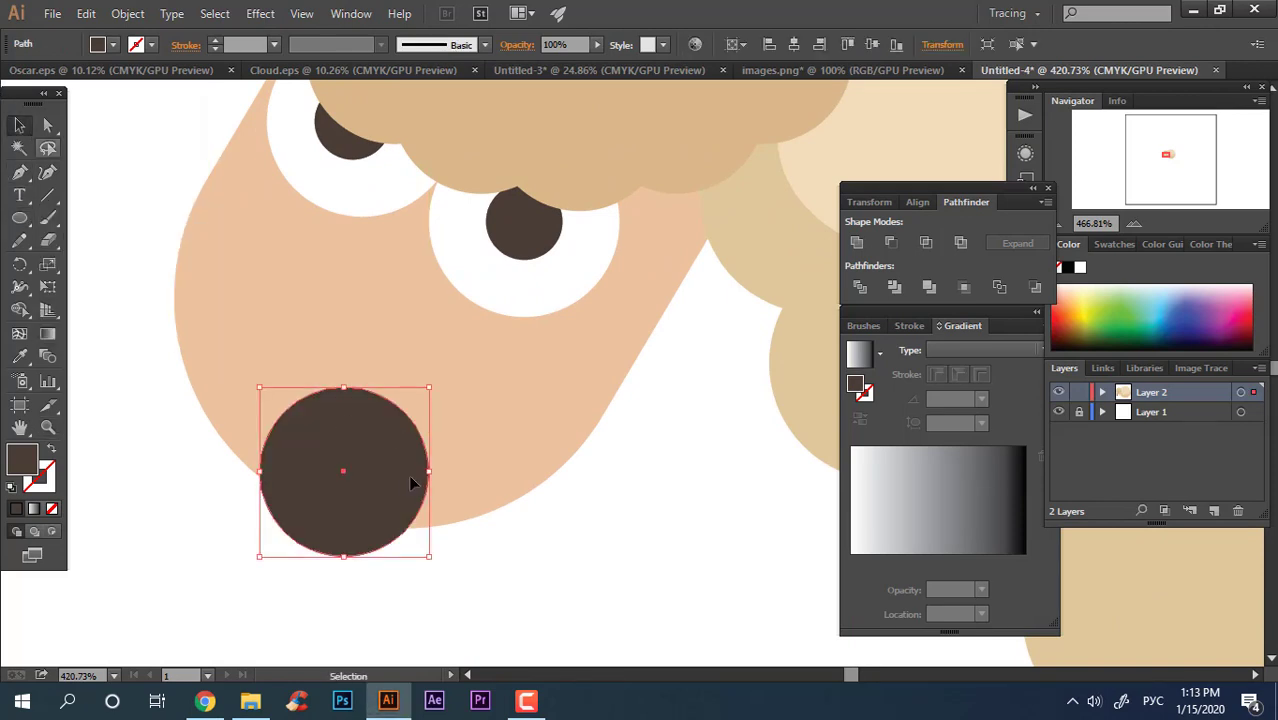
drag(366, 521, 414, 448)
- Recolour the large lower-face circle with the eyes' white and shift it down-left towards the face's round end
click(19, 356)
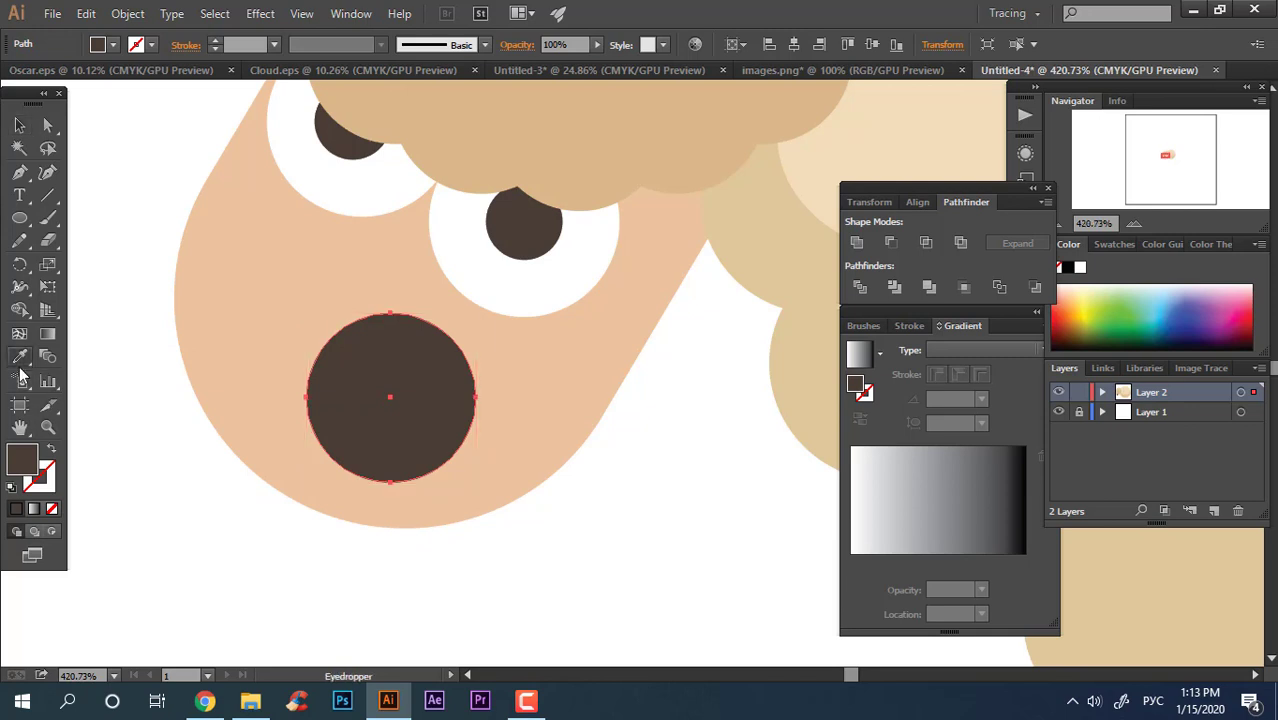
click(535, 292)
click(20, 127)
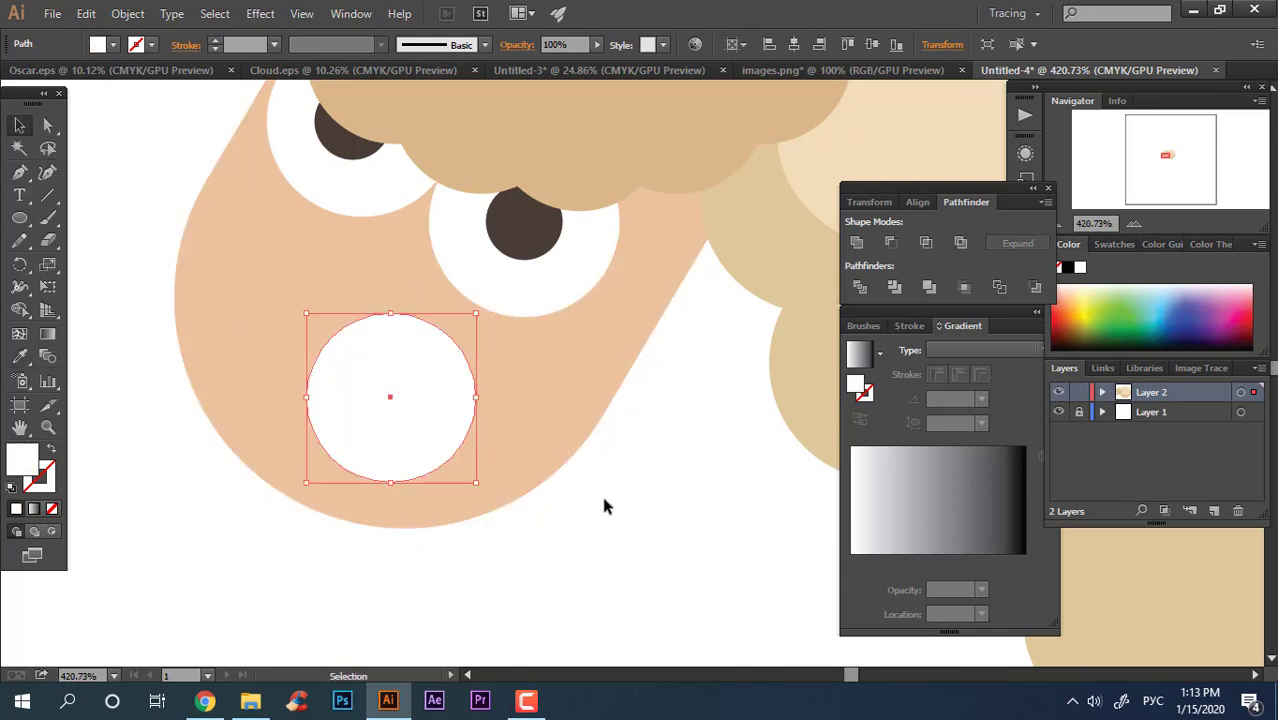
drag(425, 416, 407, 442)
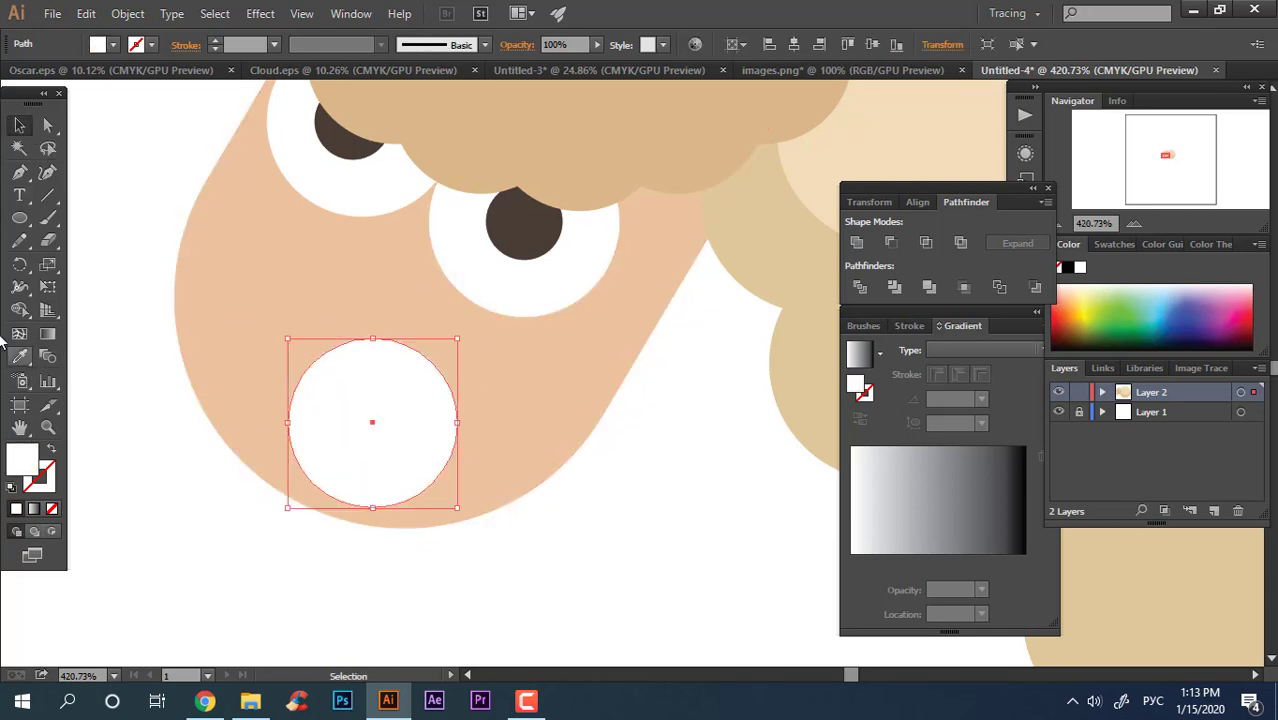
- Draw a rectangle about 65 by 27 pt covering the upper half of the white circle on the lower face
click(31, 229)
click(20, 218)
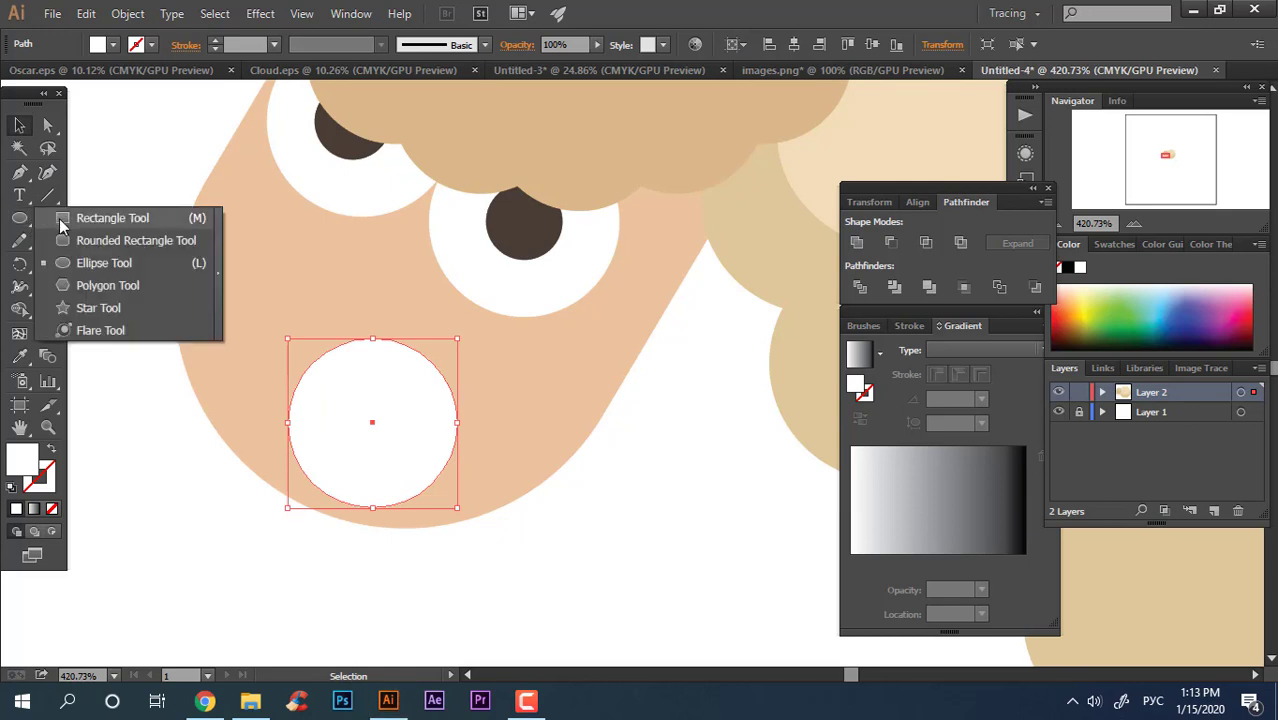
click(110, 214)
drag(272, 422, 528, 318)
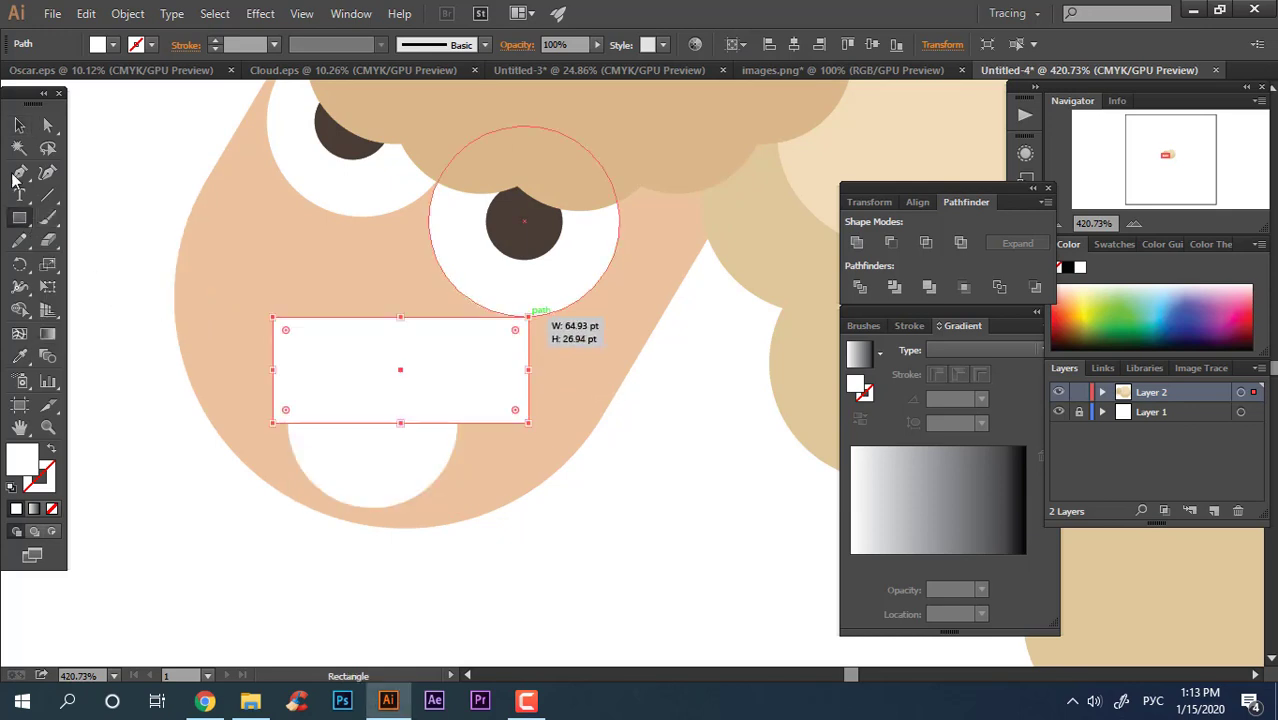
- Divide the circle with the rectangle, ungroup the pieces and delete the upper ones to leave a white half-circle mouth
key(v)
key(ctrl+g)
right_click(414, 392)
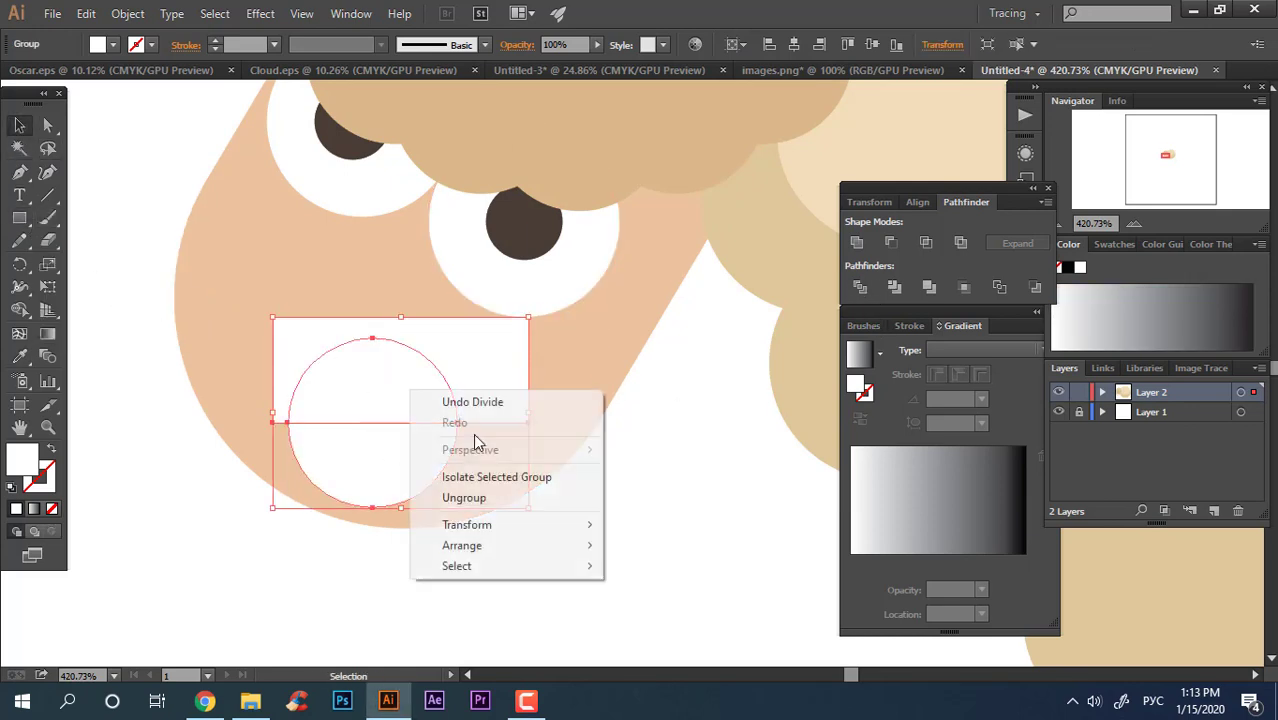
click(502, 516)
click(438, 385)
key(Delete)
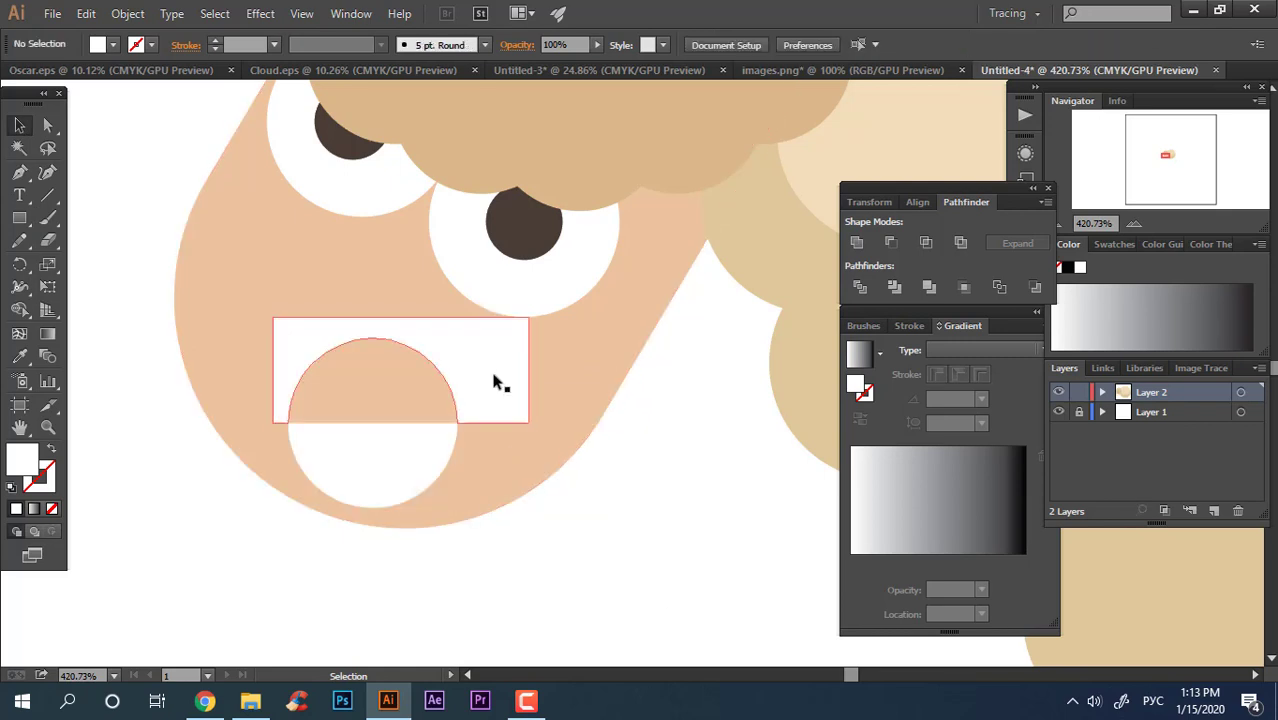
click(494, 376)
key(Delete)
- Centre the half-circle mouth on the lower face below the eyes and enlarge it
drag(358, 446, 444, 425)
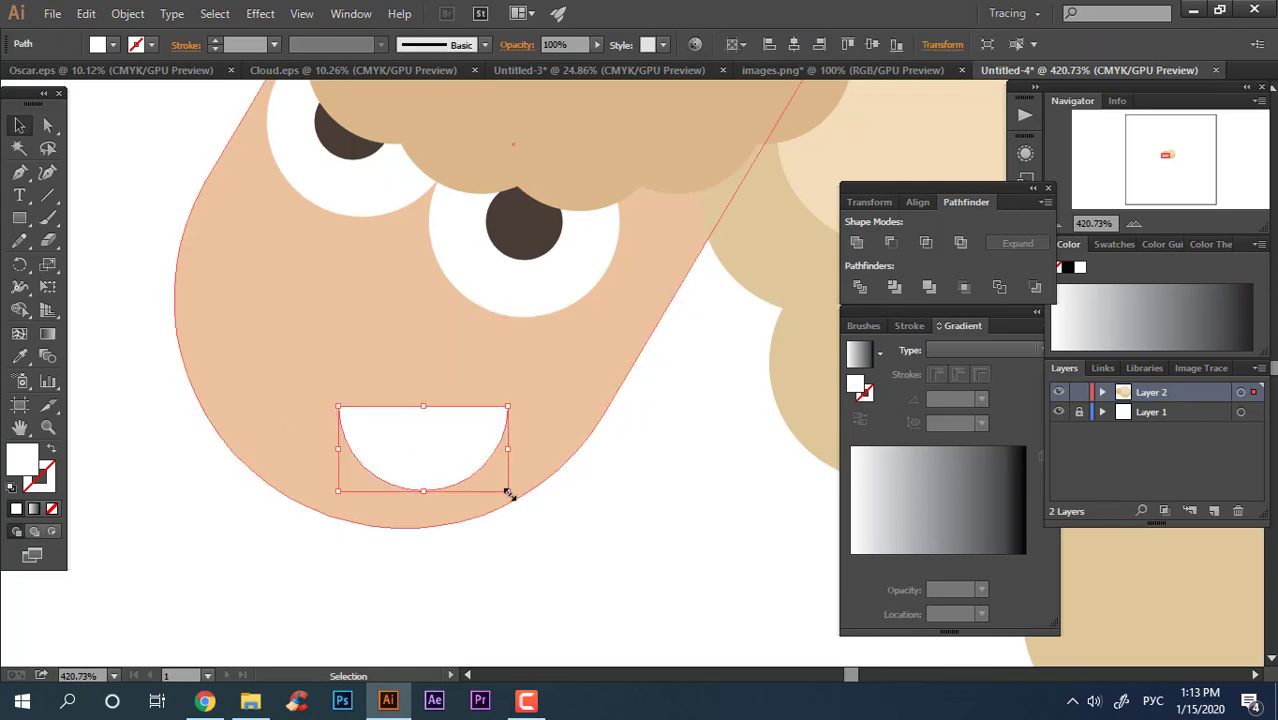
drag(509, 493, 550, 526)
click(652, 570)
drag(630, 499, 288, 460)
drag(496, 541, 214, 449)
drag(458, 460, 420, 452)
drag(318, 362, 445, 380)
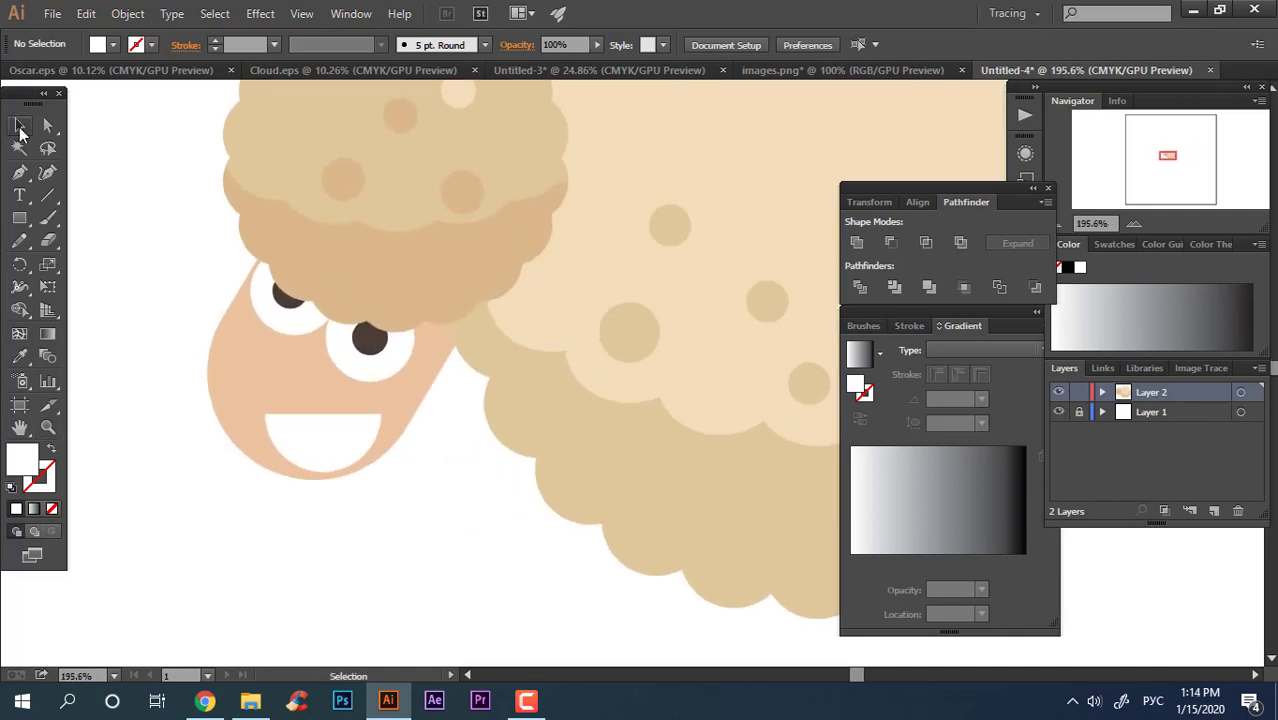
- Rotate the white mouth counter-clockwise to follow the face's tilt and keep it inside the lower face
click(22, 128)
click(356, 442)
drag(390, 481, 399, 452)
click(478, 527)
drag(480, 525, 585, 540)
drag(391, 408, 425, 410)
key(v)
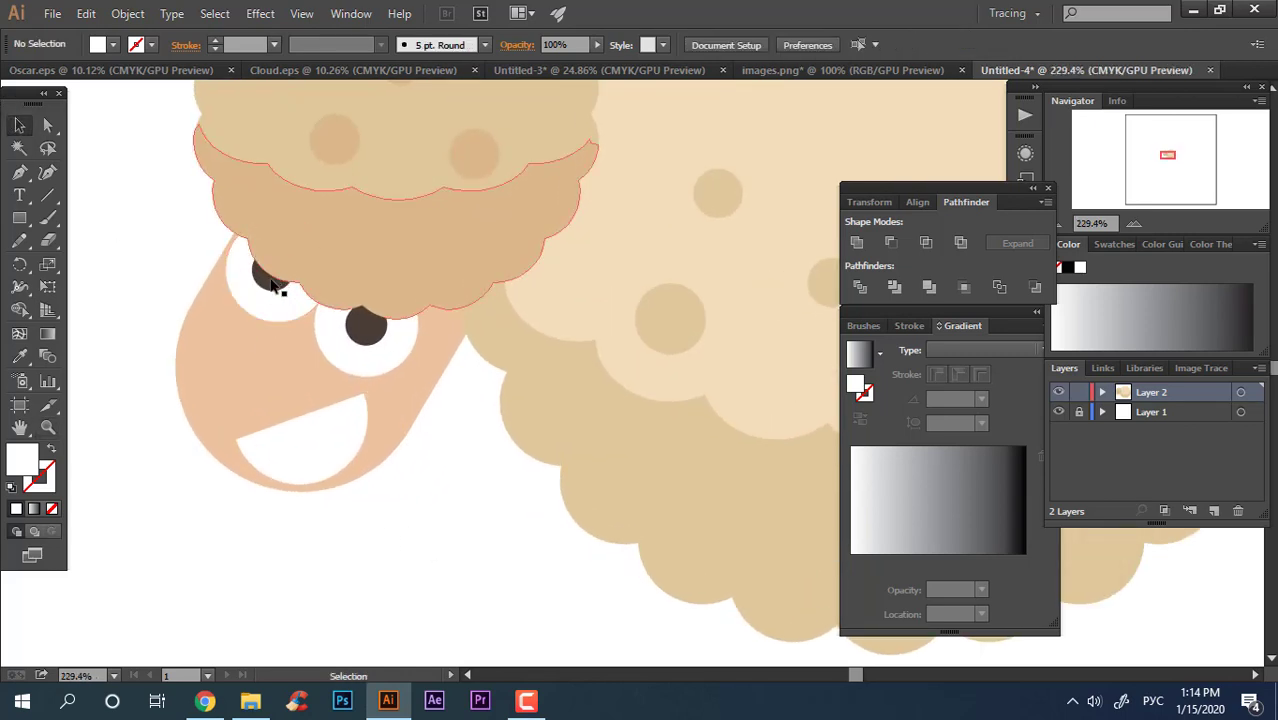
- Group the left eye's white circle with its pupil and move the eye slightly down out of the hair
click(272, 276)
shift+click(290, 305)
right_click(290, 305)
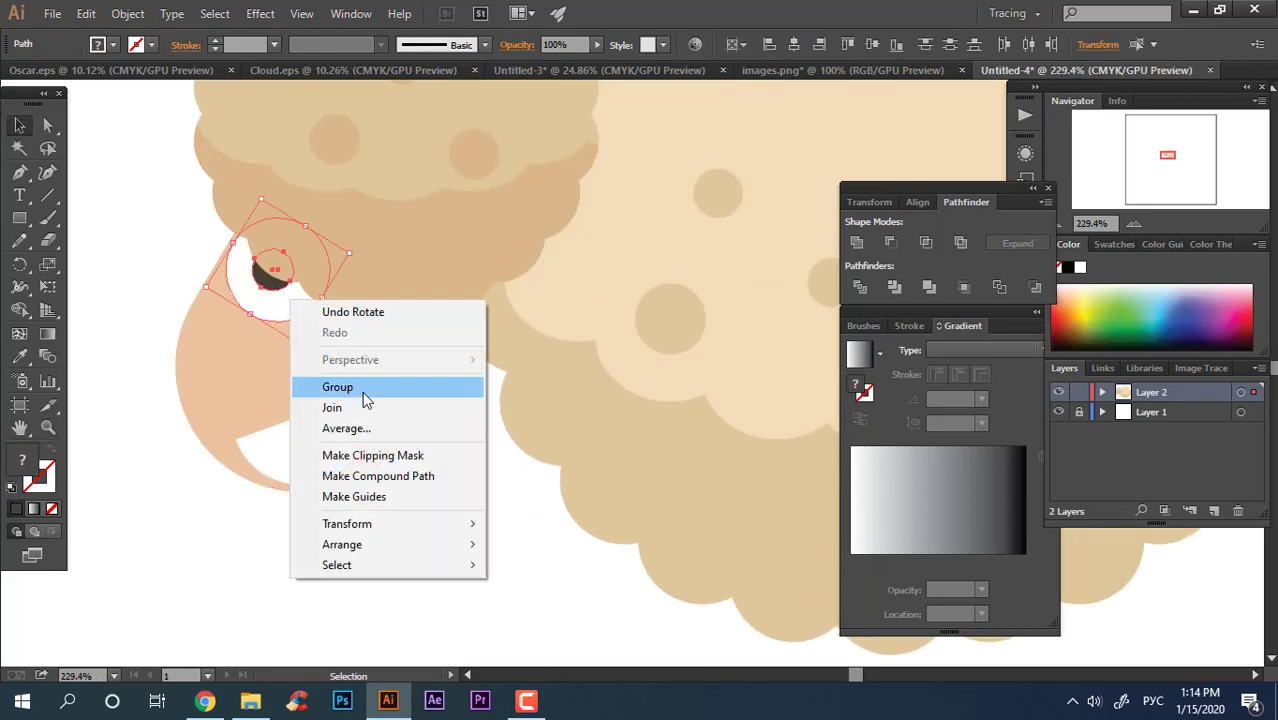
click(366, 389)
click(441, 500)
drag(279, 300, 275, 320)
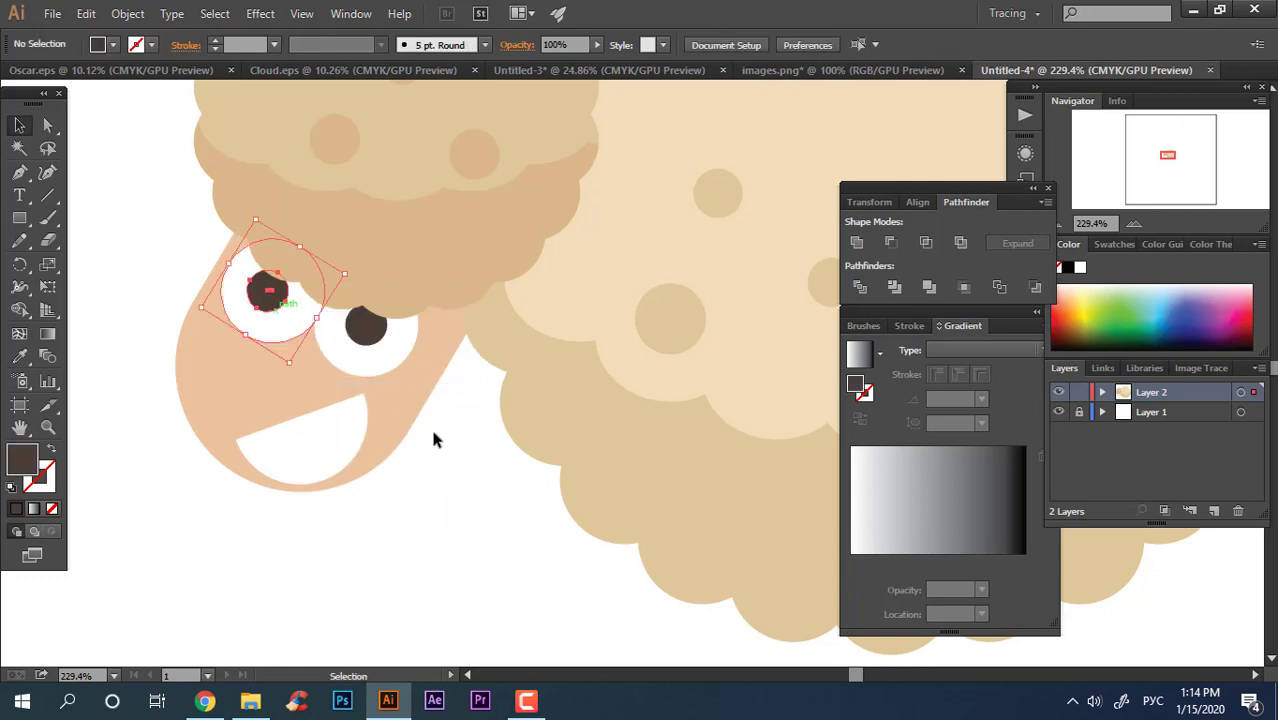
click(434, 438)
- Draw a narrow vertical rectangle as a leg at the body's lower edge and fill it with the face's peach colour
key(z)
drag(354, 456, 198, 394)
drag(290, 338, 324, 348)
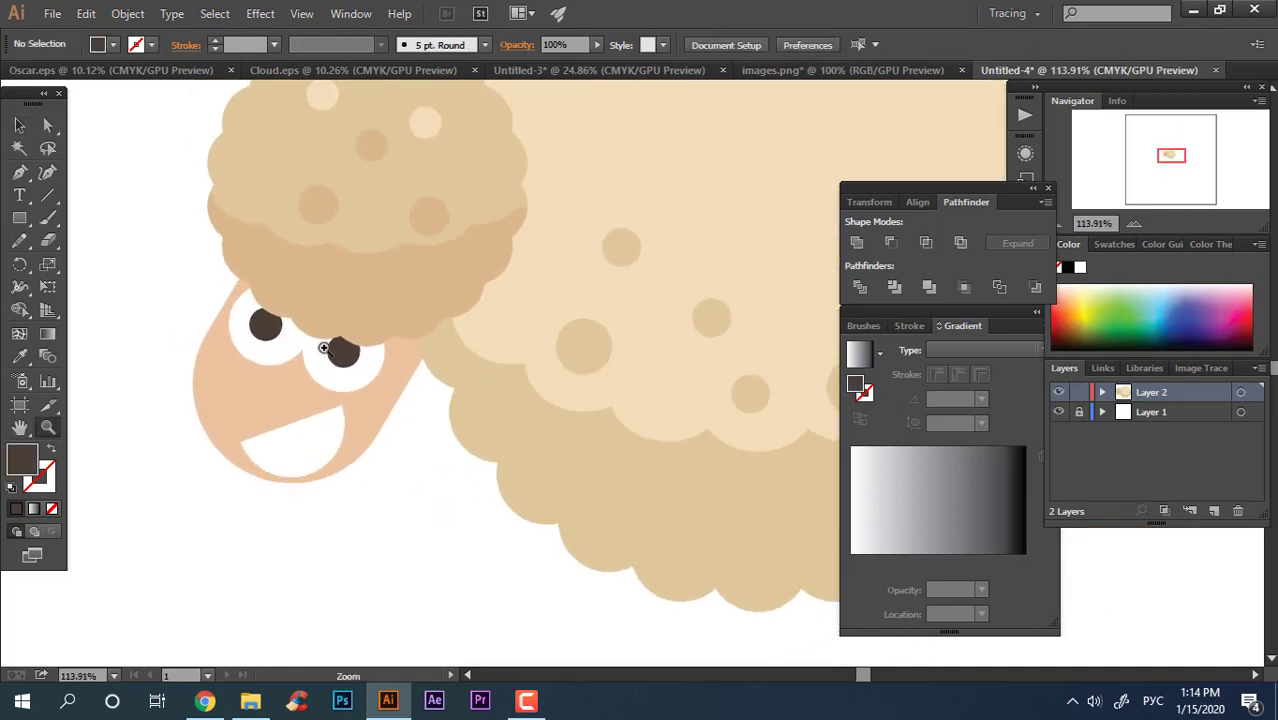
drag(450, 544, 100, 500)
drag(381, 541, 395, 500)
drag(494, 441, 520, 530)
key(i)
click(255, 387)
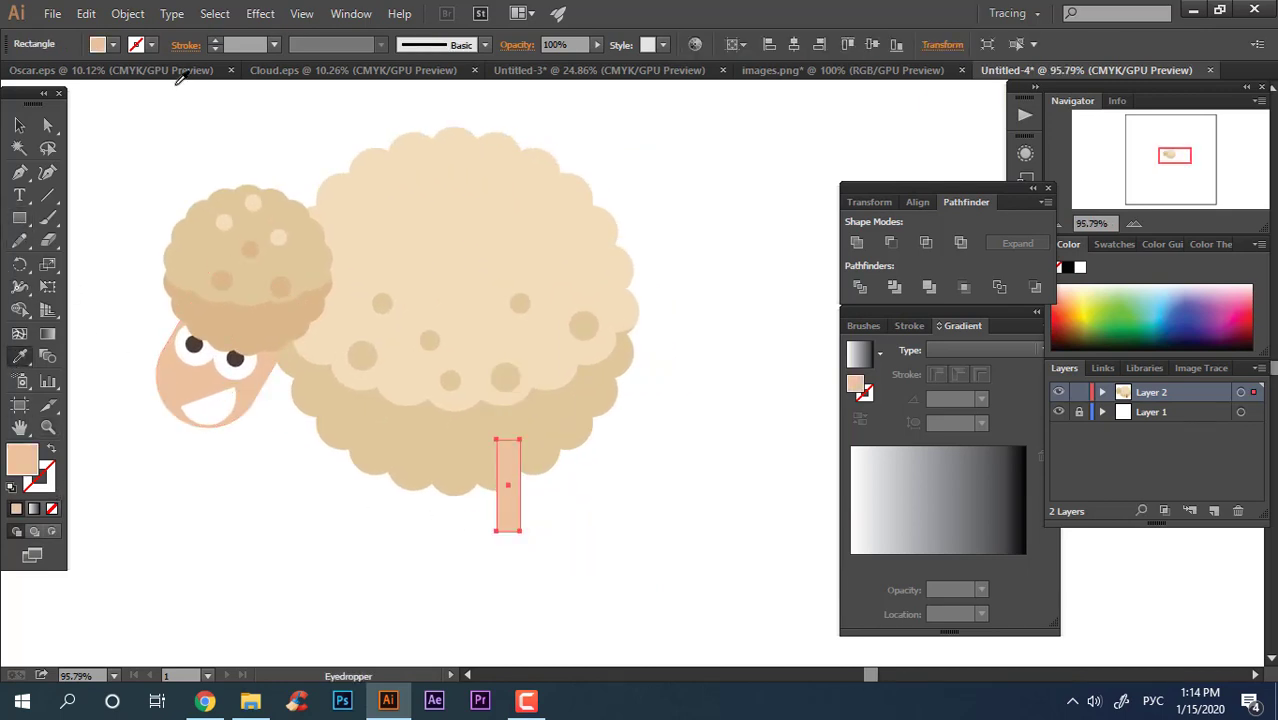
click(12, 124)
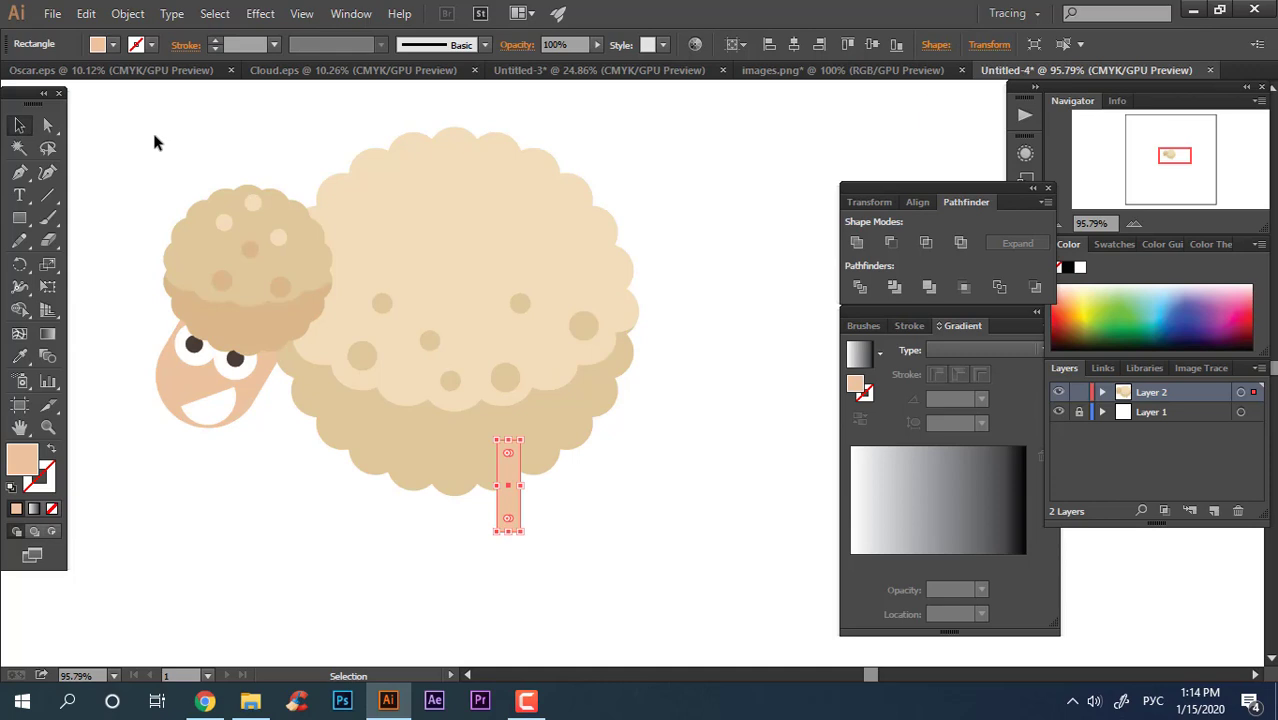
- Place the peach leg behind the scalloped body and add a matching second leg beside it
click(636, 541)
drag(505, 516, 540, 560)
click(566, 553)
key(z)
click(491, 541)
click(383, 466)
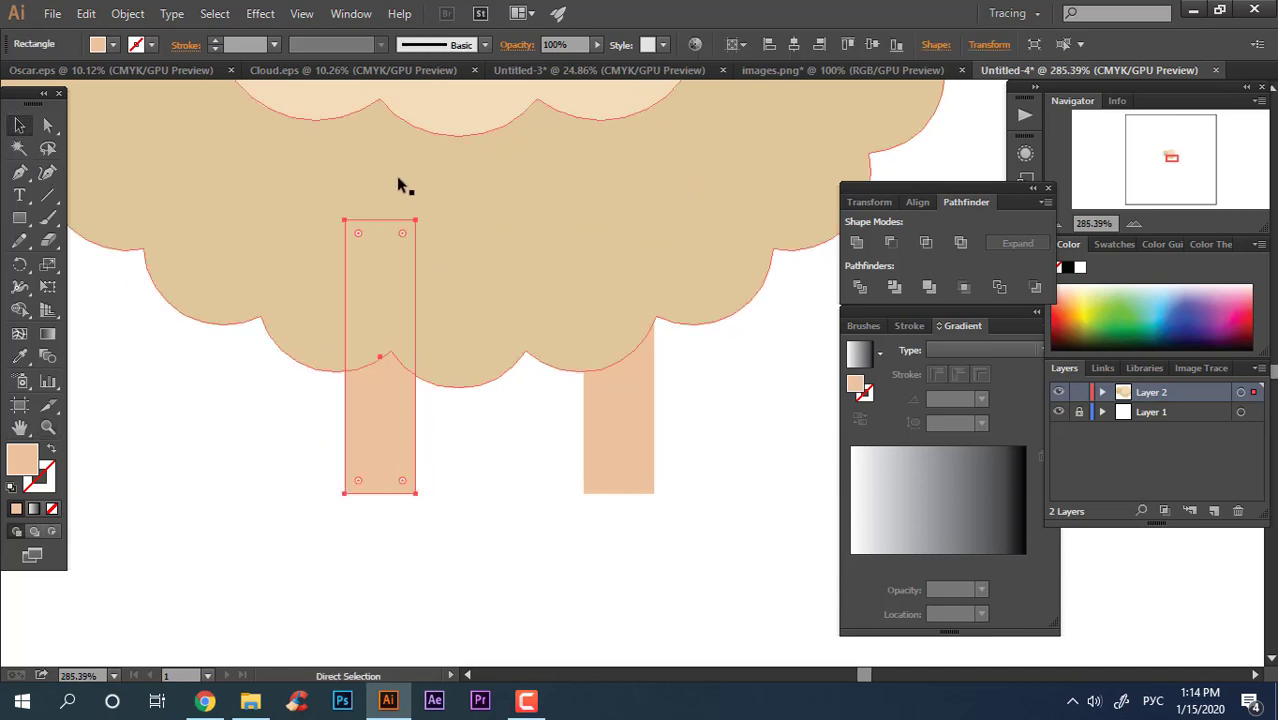
- Make a short hoof block below the left leg from a copy of it and fill it with the pupils' dark brown
drag(381, 220, 374, 551)
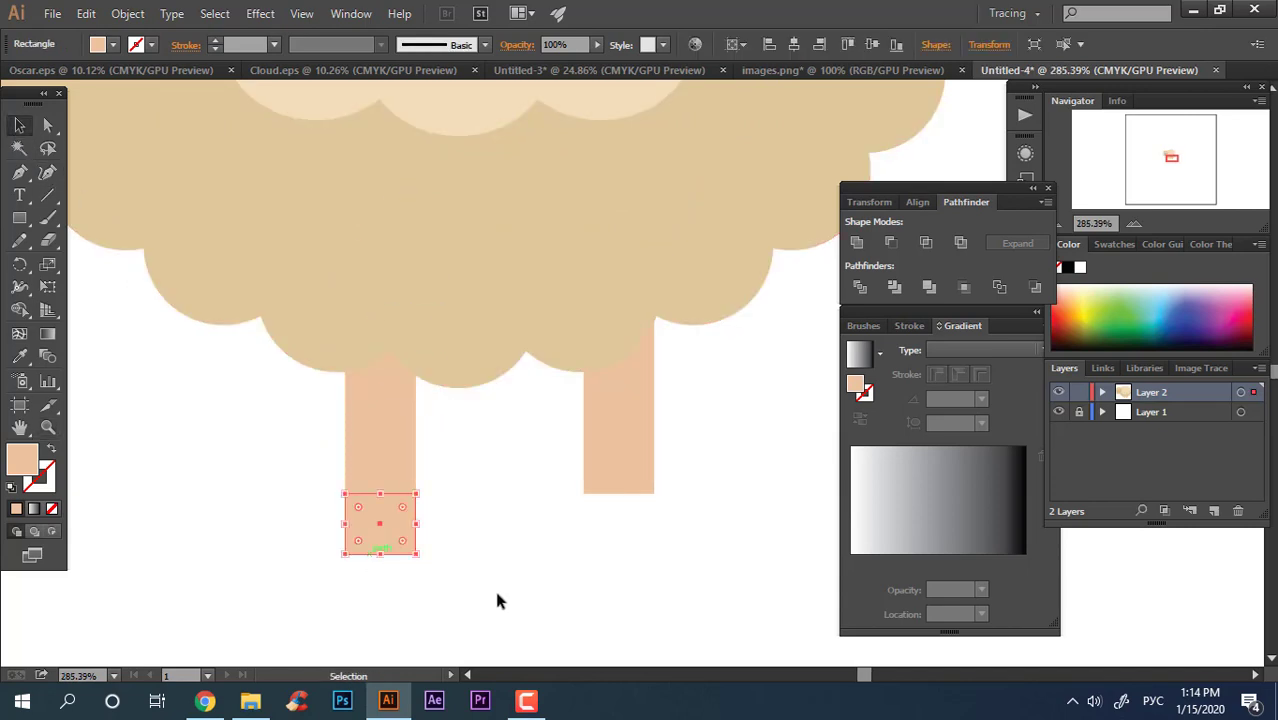
key(z)
drag(480, 398, 18, 353)
click(18, 363)
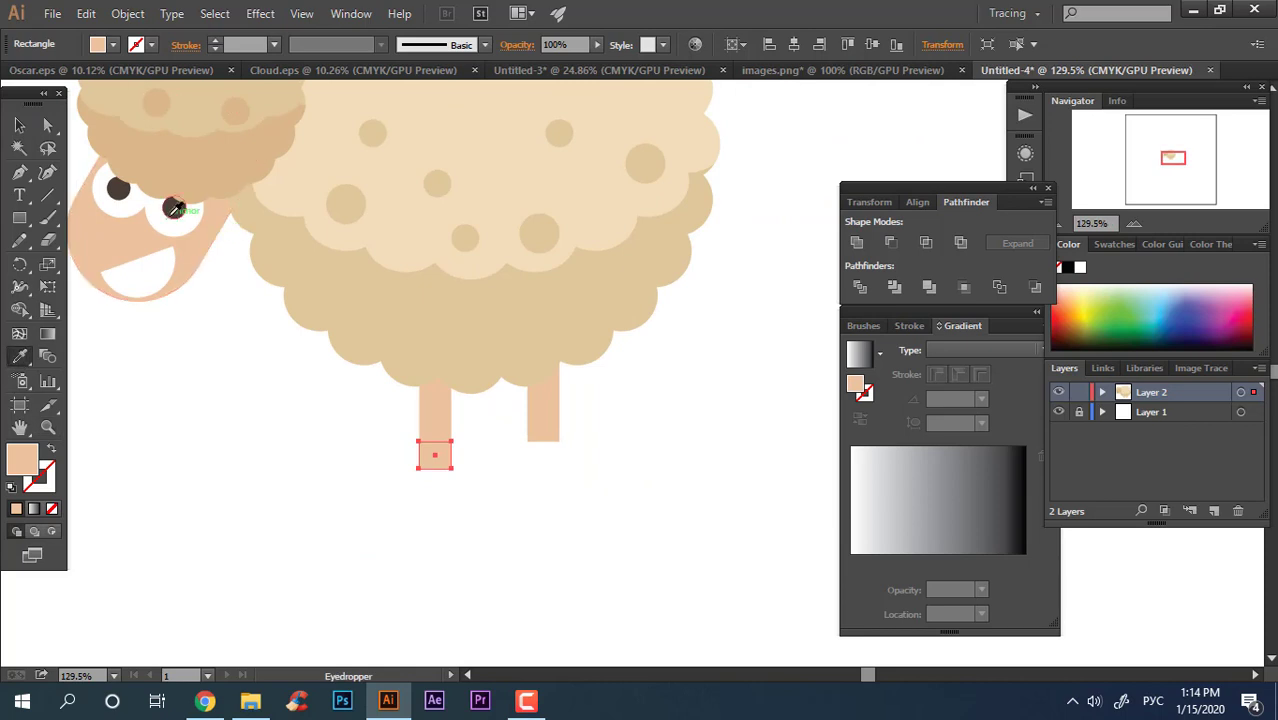
click(175, 208)
- Copy the dark hoof to the foot of the right leg and align the two horizontally by their centres
key(z)
click(485, 472)
click(14, 125)
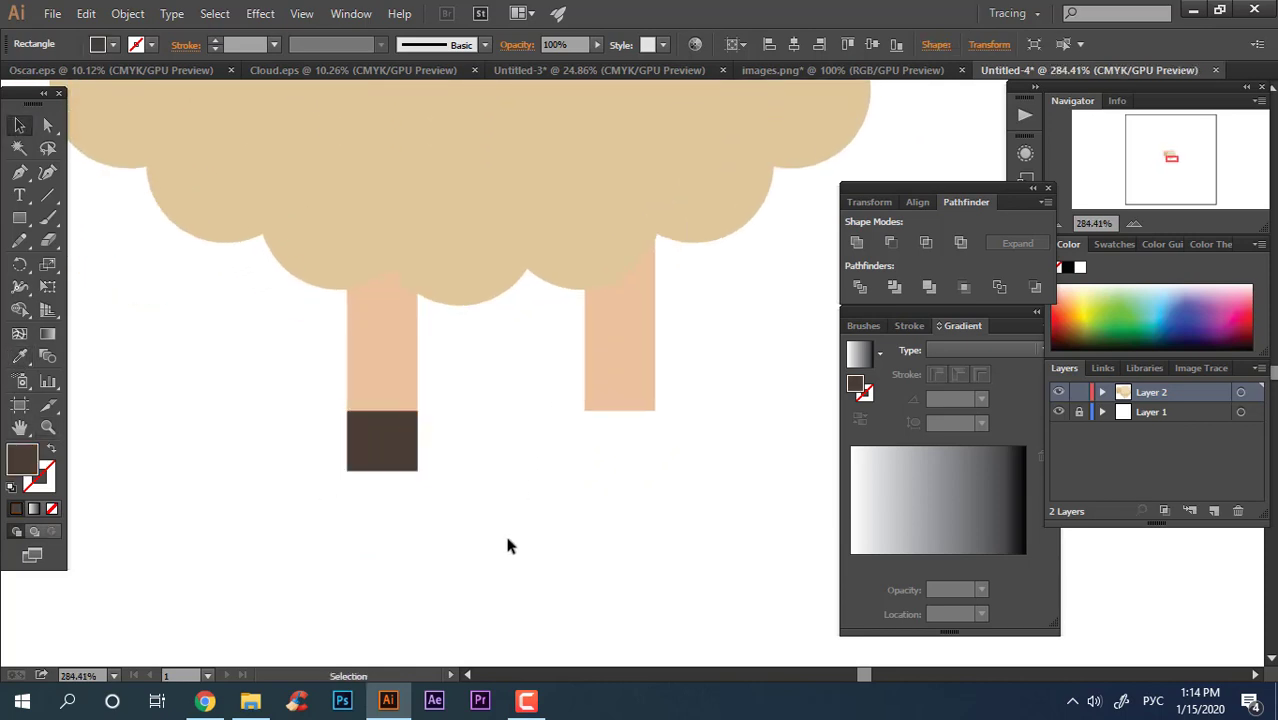
drag(389, 455, 628, 508)
click(741, 506)
drag(710, 500, 600, 385)
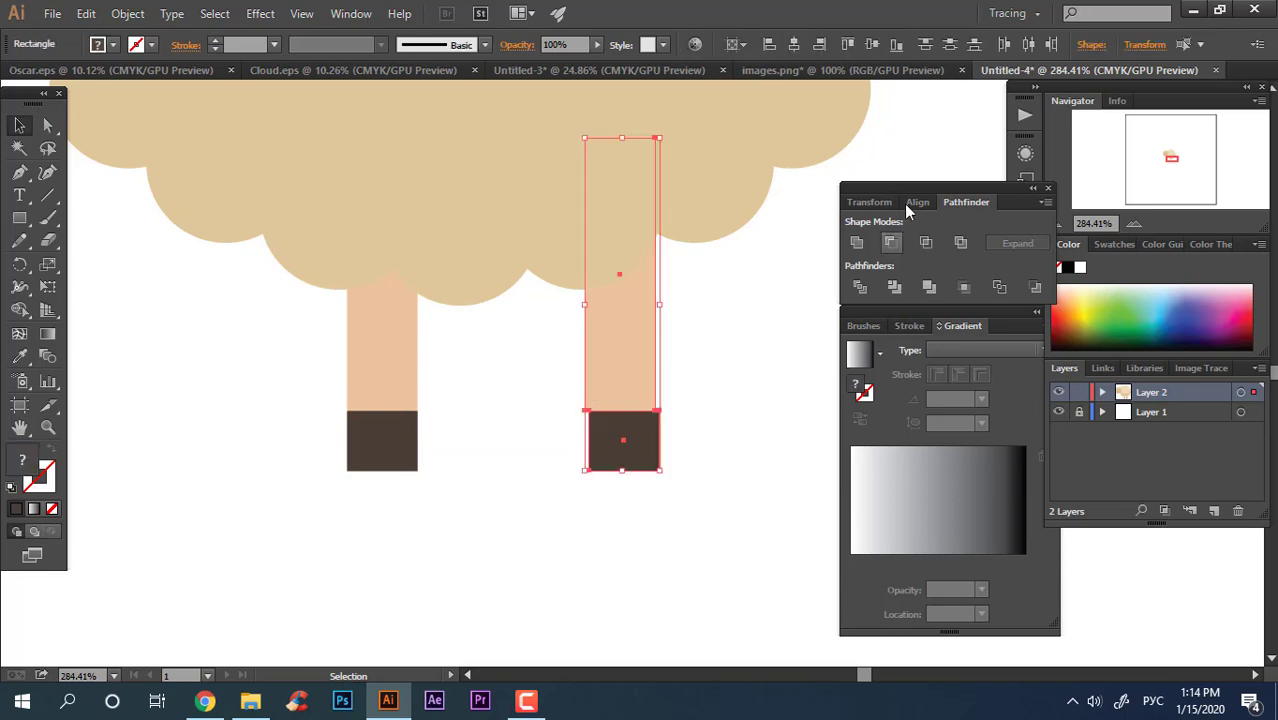
click(793, 44)
- Move the right leg and hoof closer to the left leg, and group each leg with its hoof
drag(495, 422, 592, 424)
right_click(547, 390)
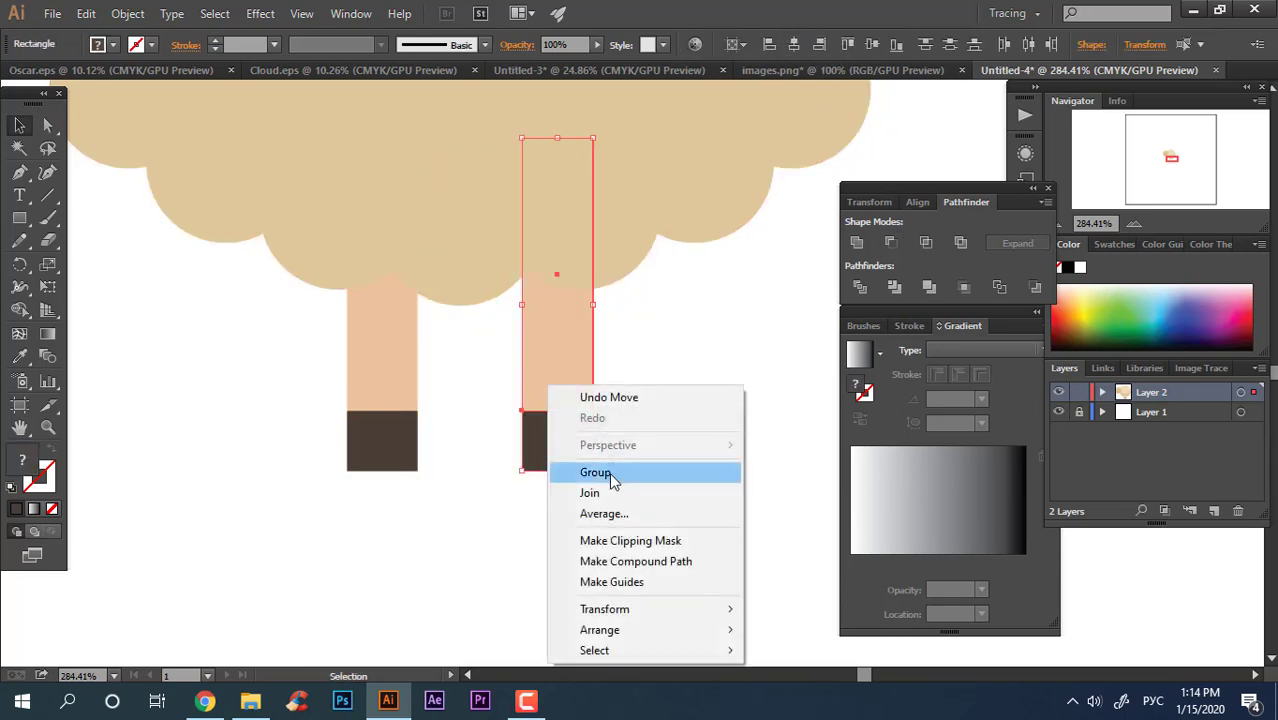
click(608, 471)
drag(457, 536, 340, 350)
right_click(391, 373)
click(439, 458)
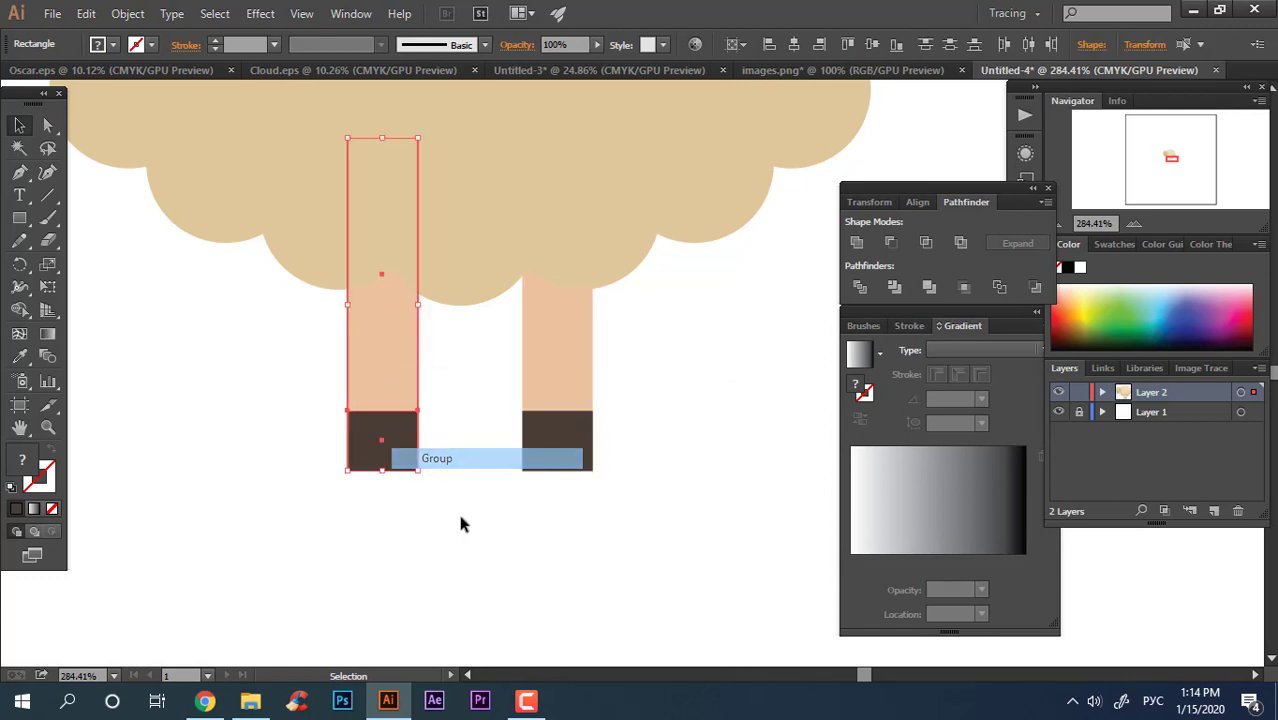
click(462, 514)
- Copy the head's shaded scalloped wool shape to the body's rear as a tail and send it to the back
key(z)
drag(564, 501, 617, 543)
drag(674, 443, 635, 463)
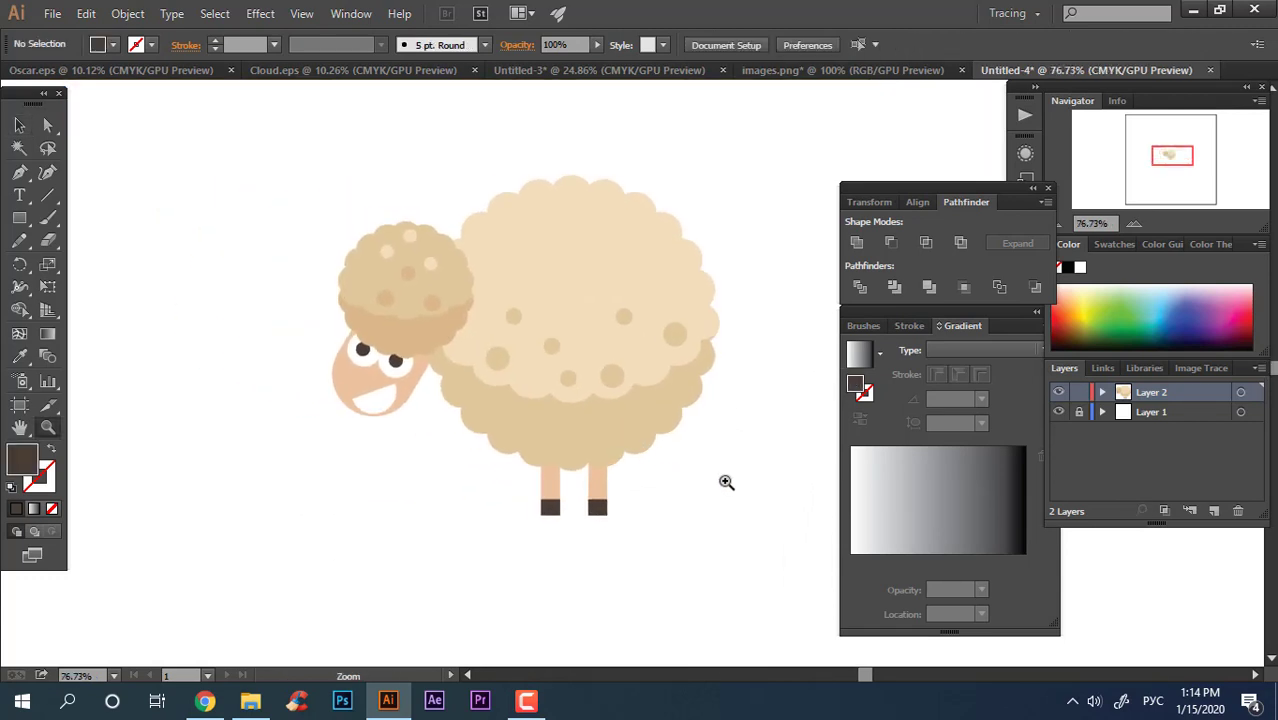
click(444, 305)
click(688, 337)
drag(407, 309, 705, 362)
key(ctrl+shift+bracketleft)
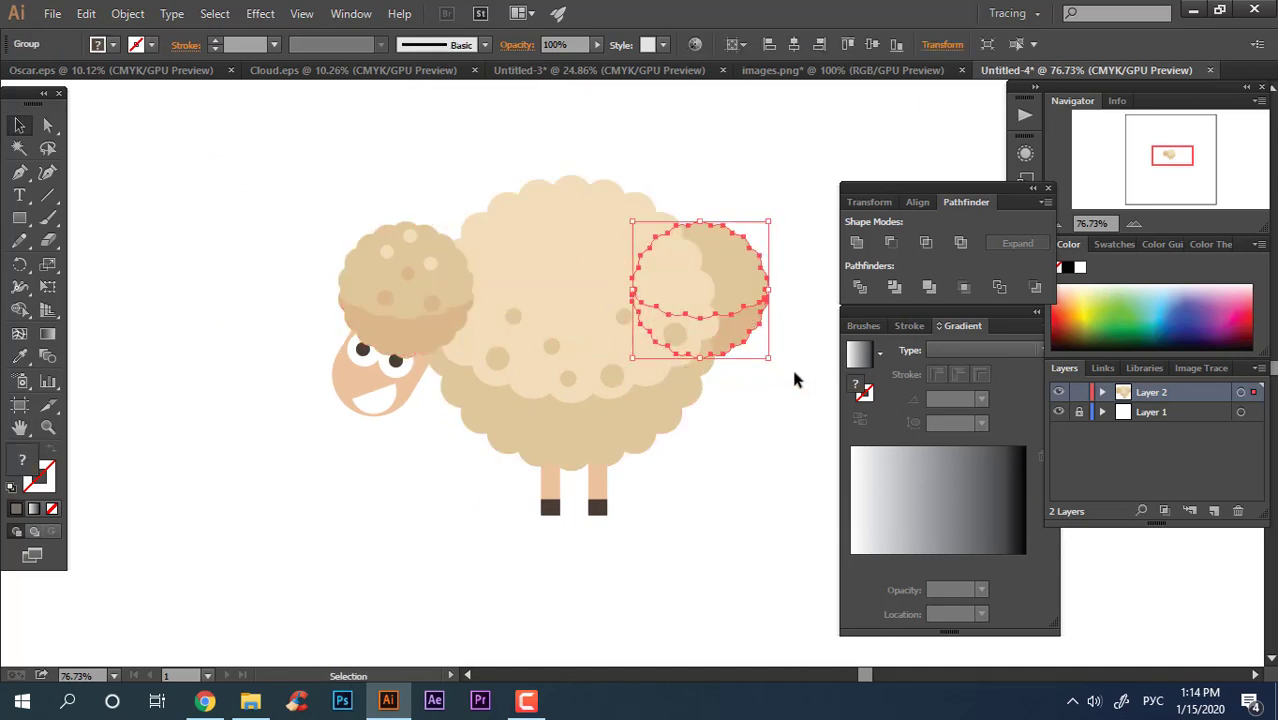
- Lower the scalloped tail slightly behind the body's rear edge
click(767, 425)
drag(752, 271, 755, 338)
click(758, 404)
drag(768, 265, 745, 303)
click(781, 542)
- Select all the sheep's parts and group them into one object
key(z)
drag(781, 545, 637, 549)
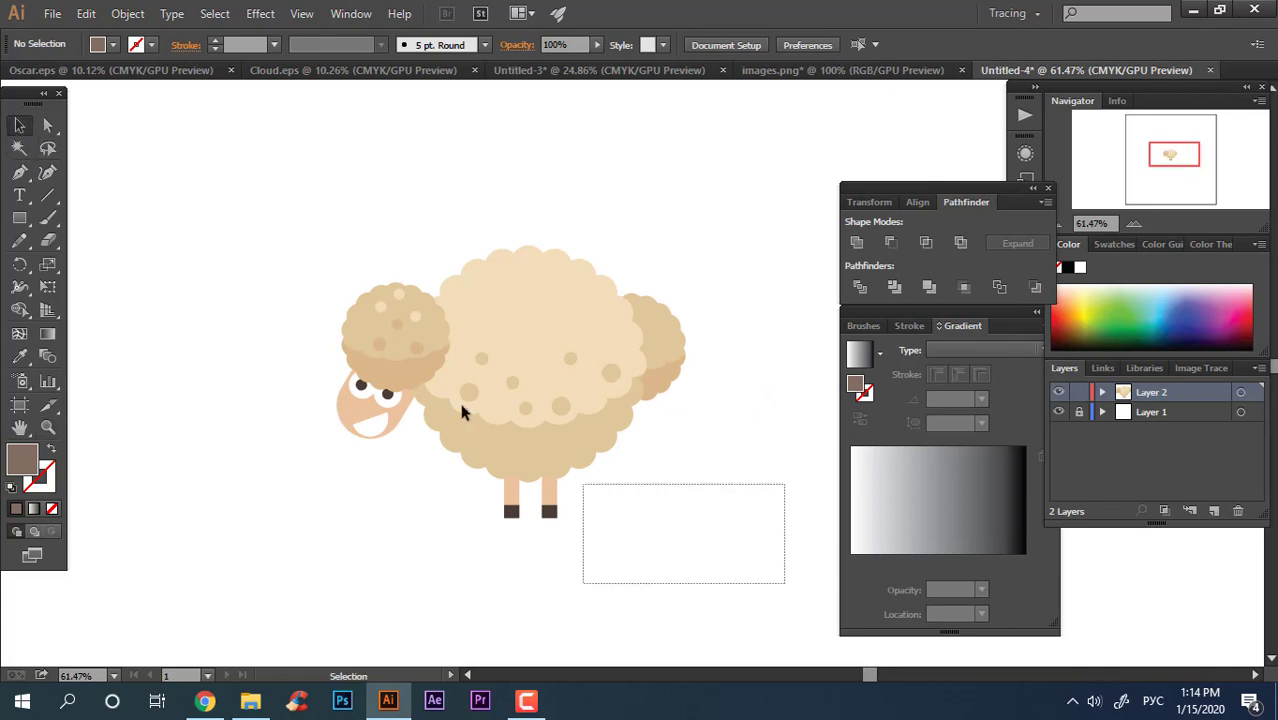
drag(583, 484, 254, 188)
right_click(518, 340)
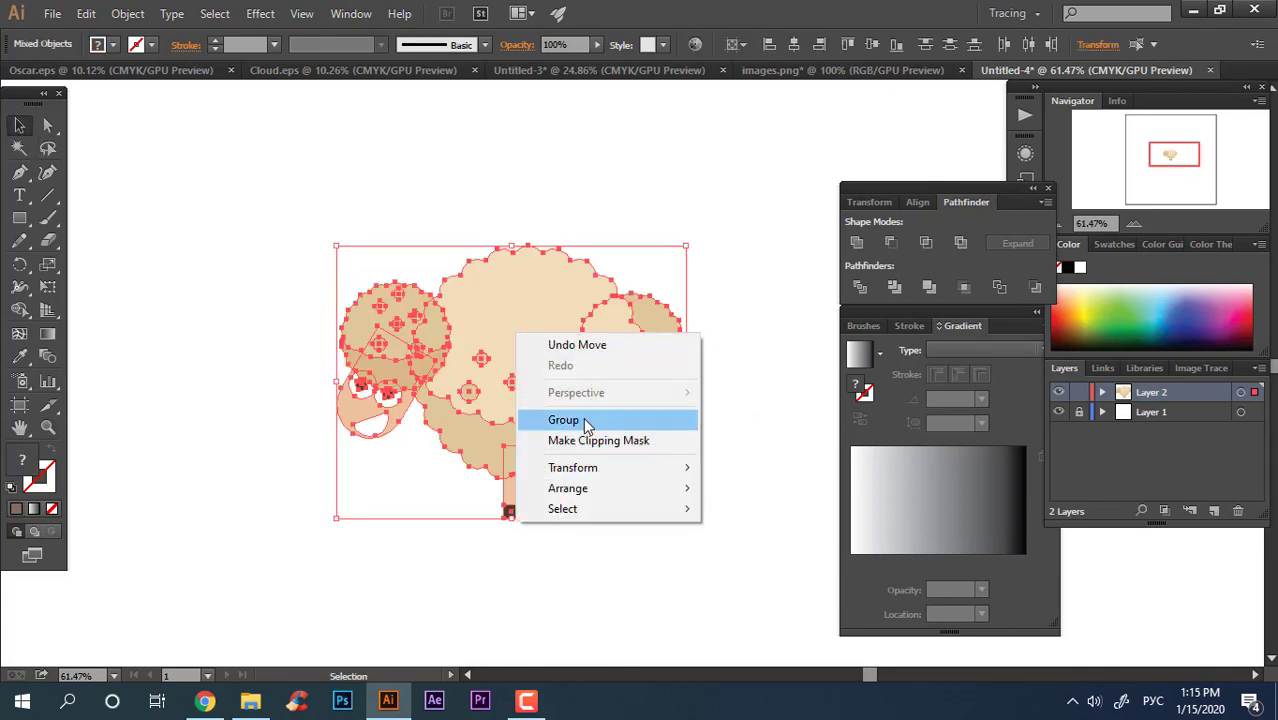
click(587, 424)
click(670, 558)
key(z)
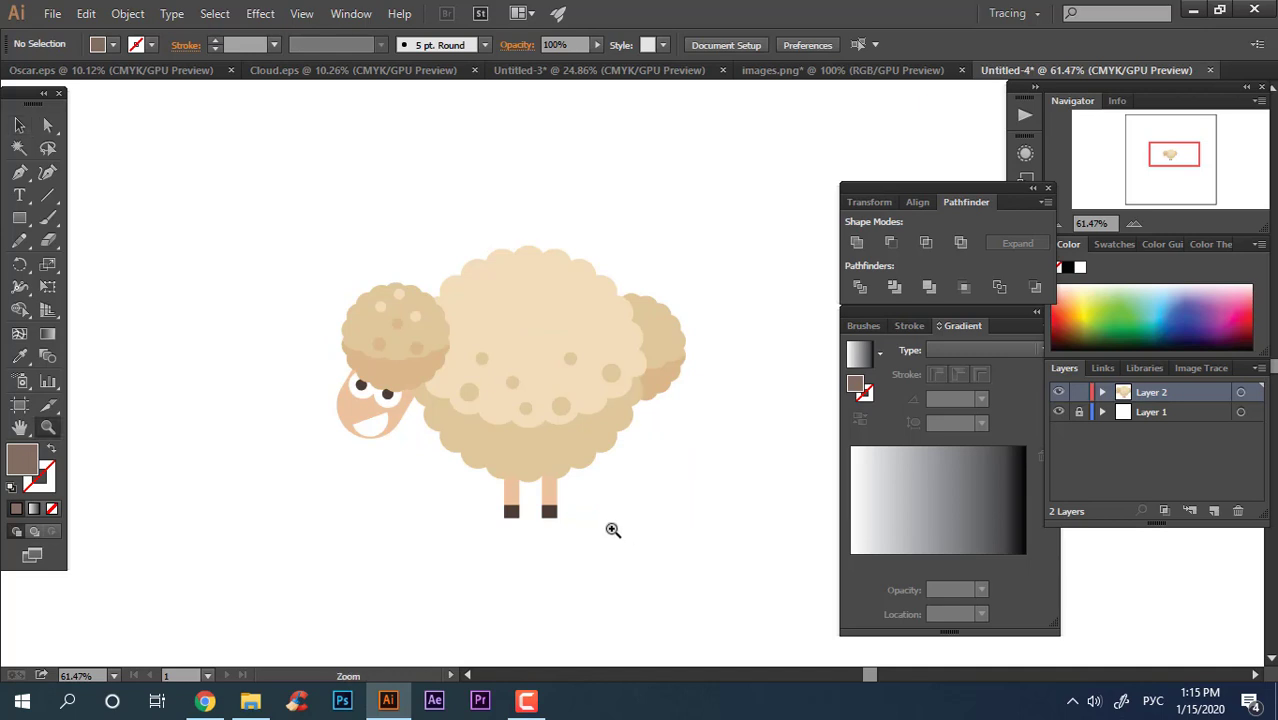
drag(611, 528, 658, 544)
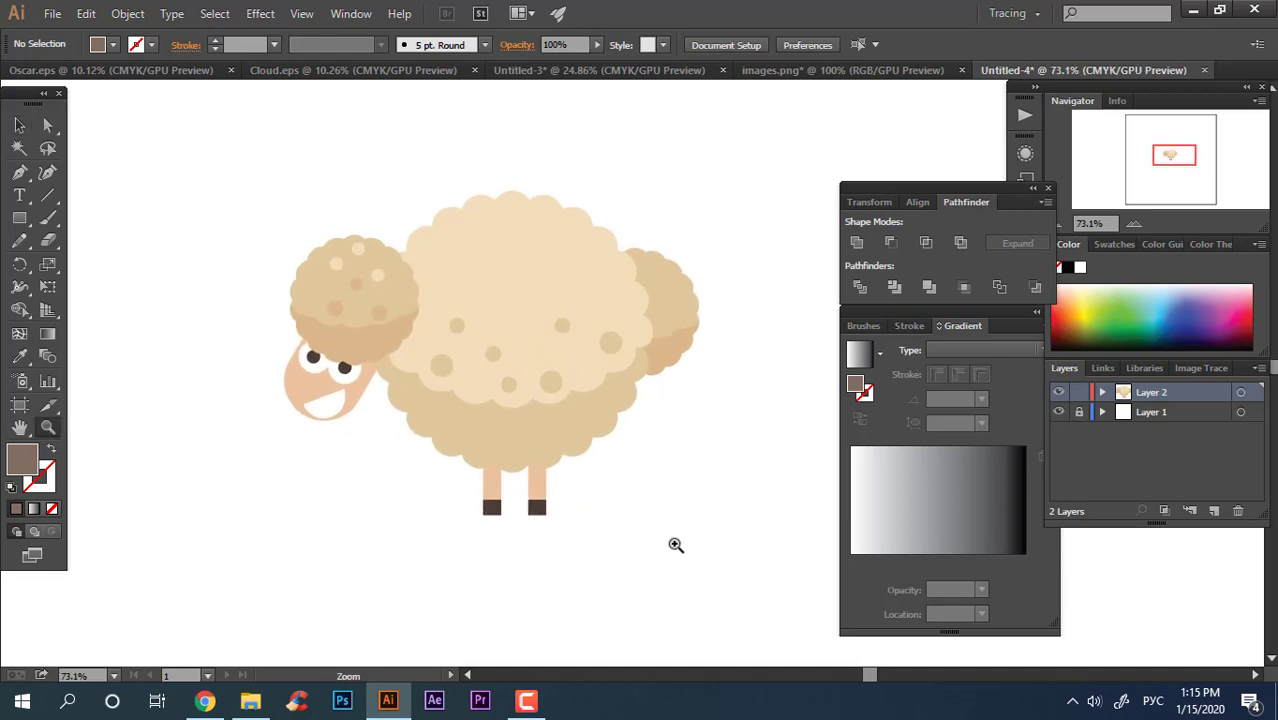